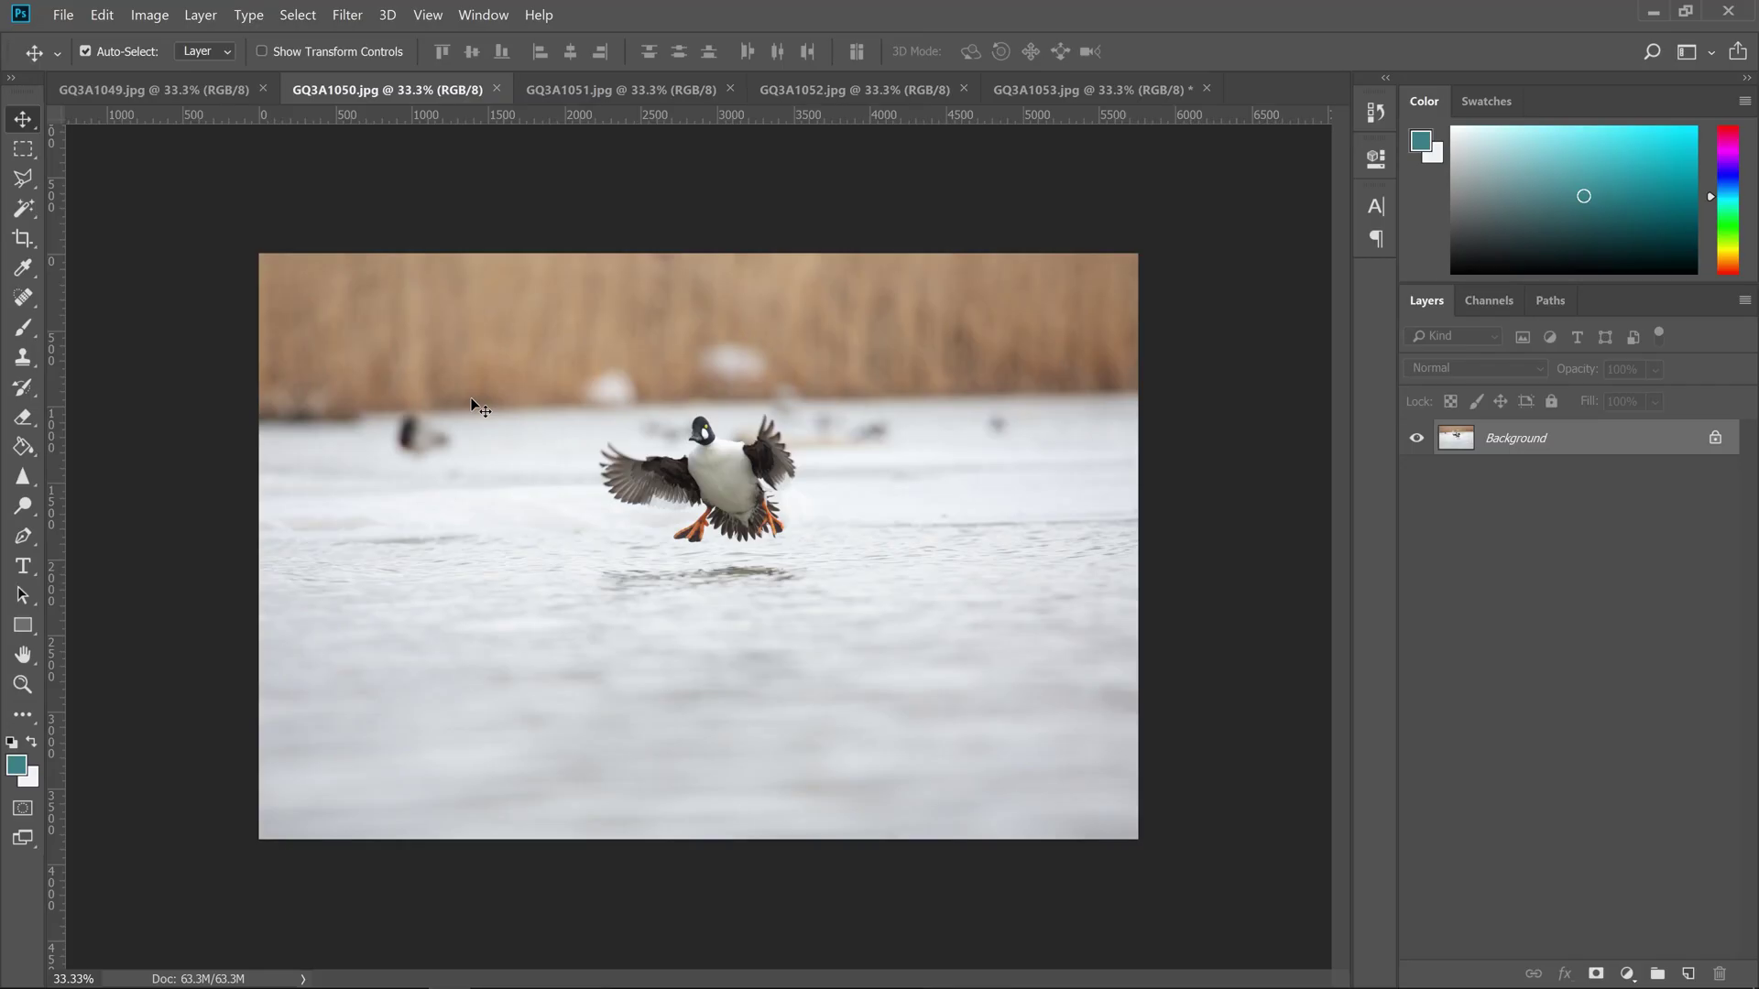
Switch from the finished landing composite to the GQ3A1051.jpg duck photo
key("ctrl+Tab")
key("ctrl+Tab")
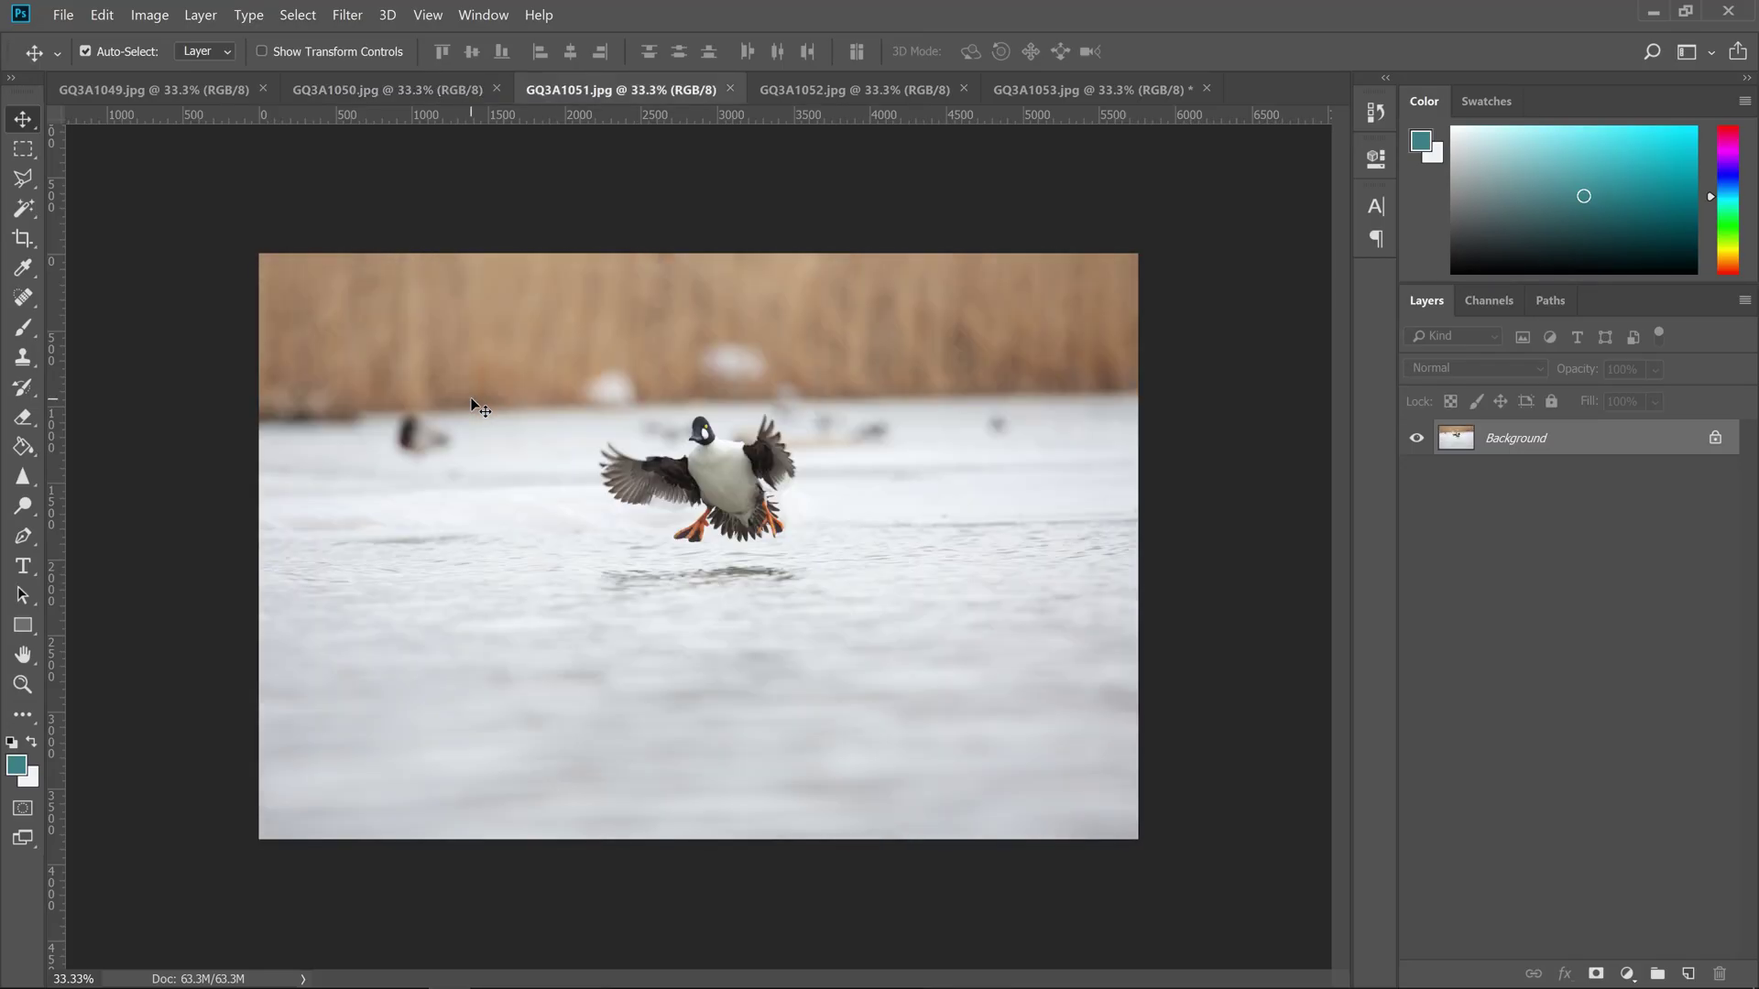
Compare the five open duck photos, settle on GQ3A1053.jpg and view it at 100%
key("ctrl+shift+Tab")
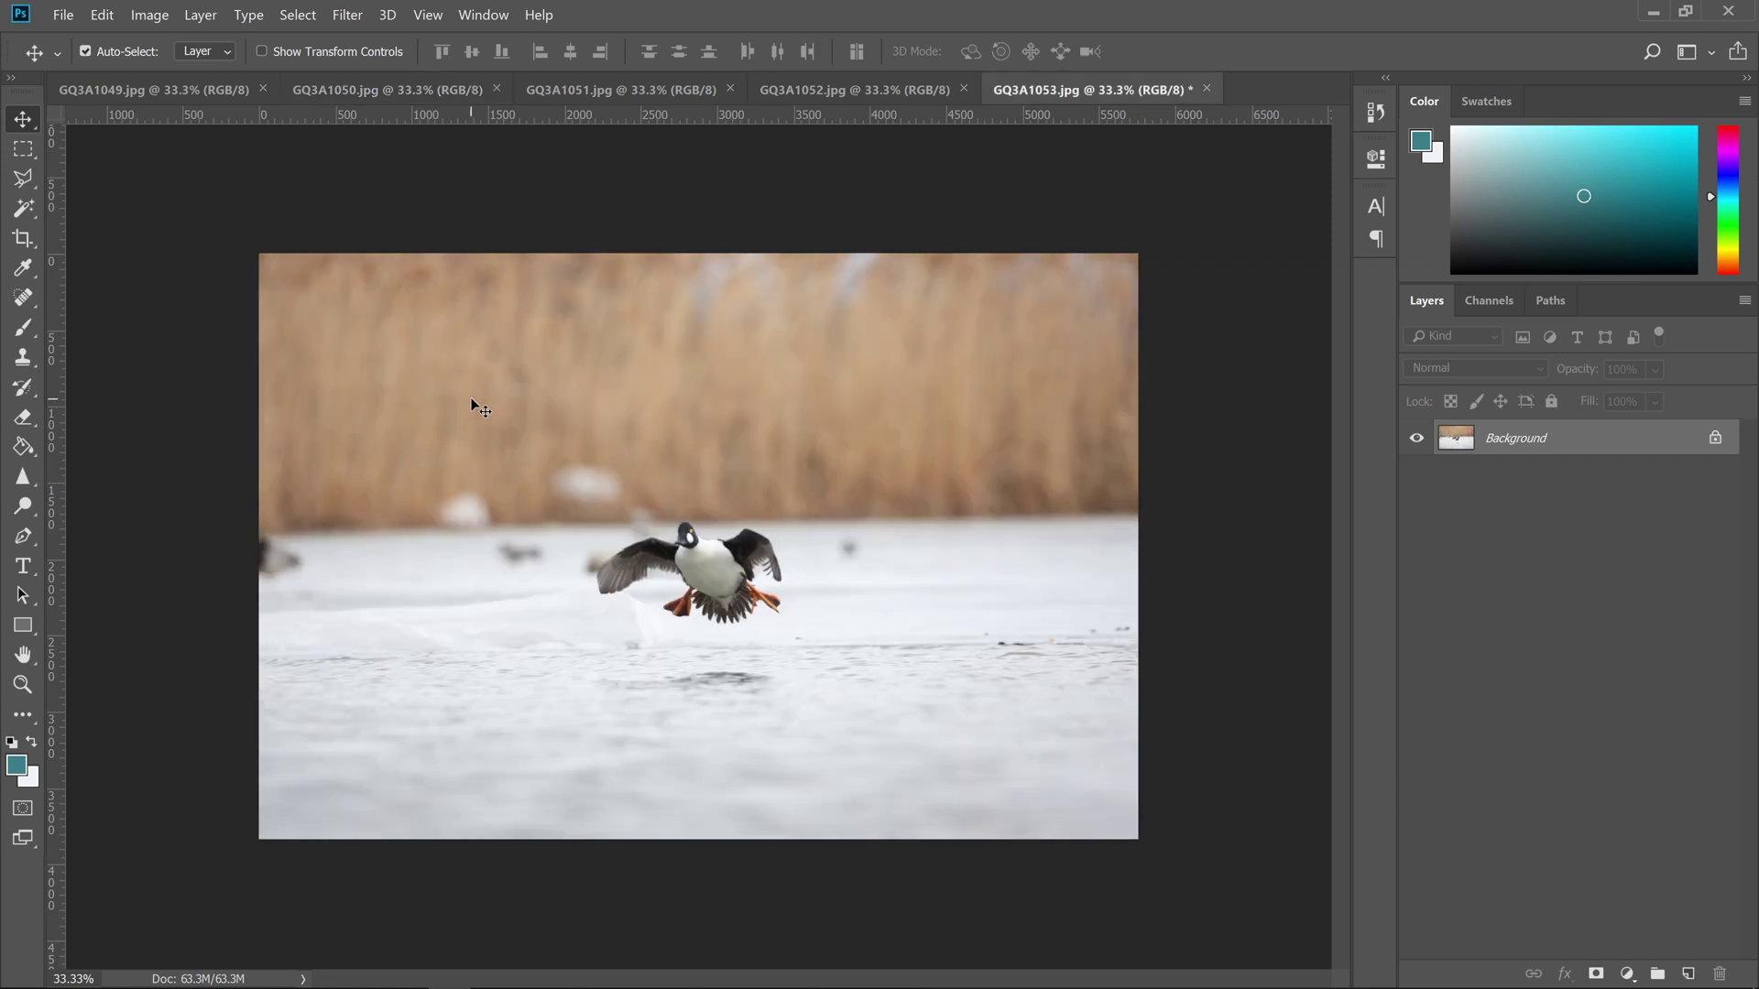
key("ctrl+Tab")
key("ctrl+Tab")
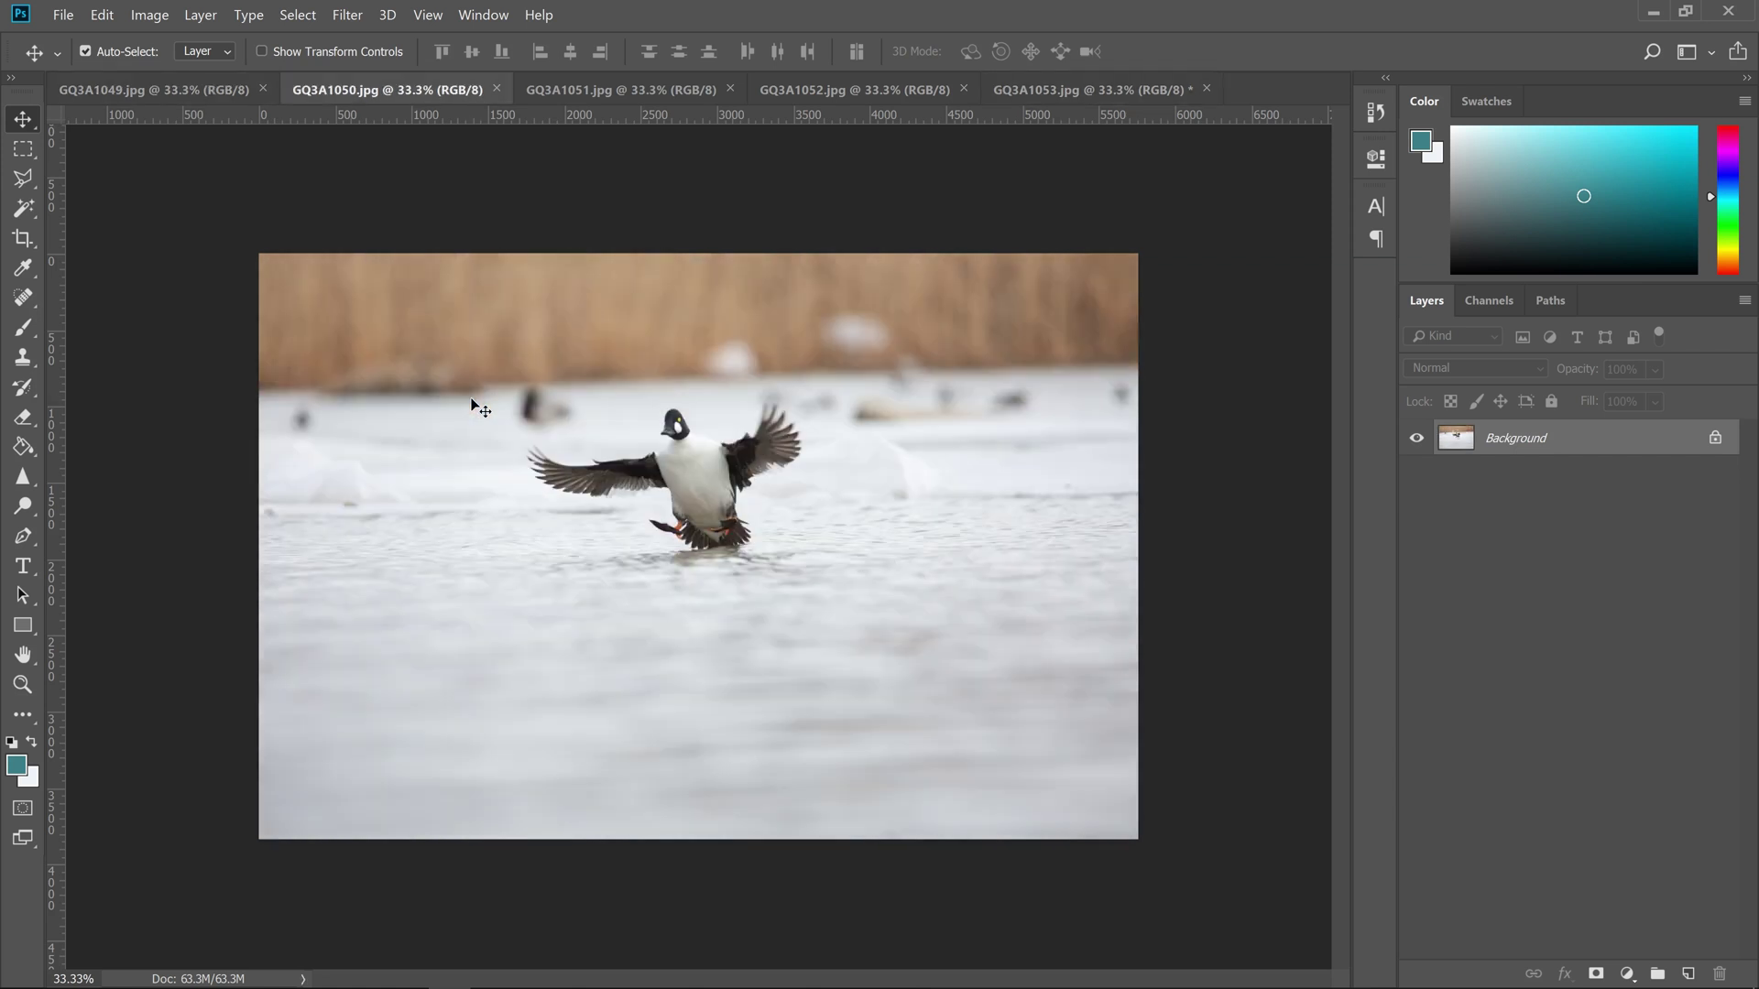
key("ctrl+Tab")
key("ctrl+Tab")
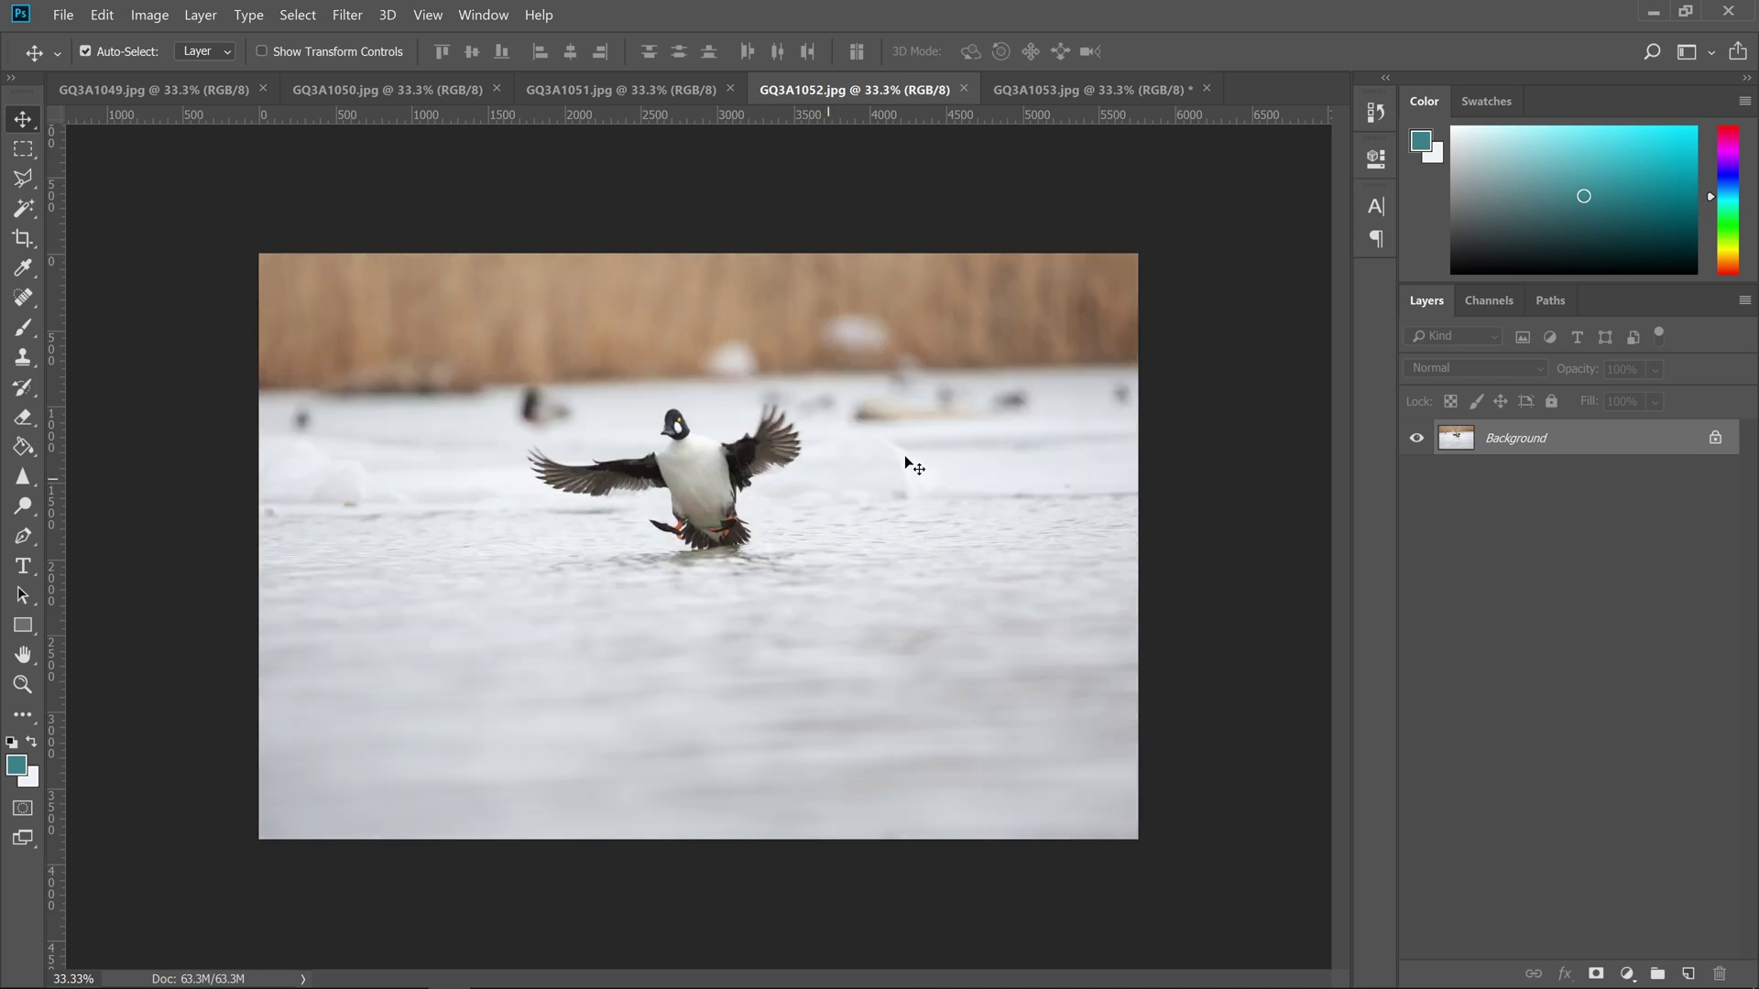
key("ctrl+shift+Tab")
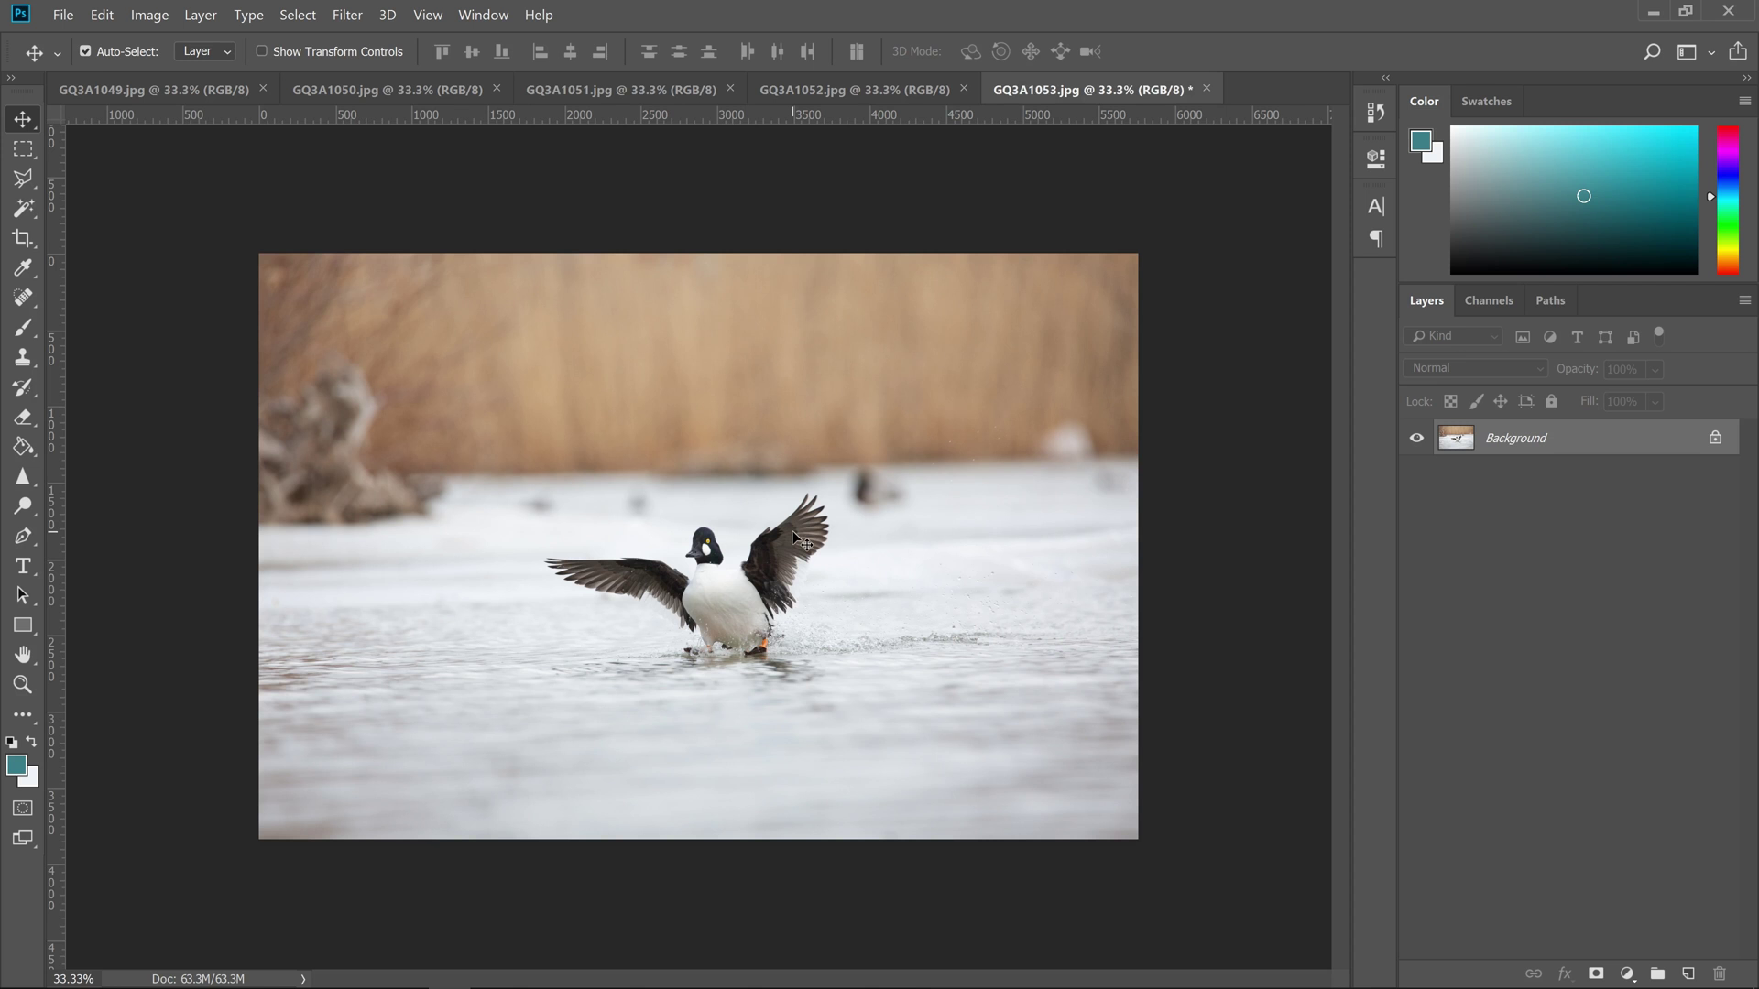
key("ctrl+plus")
key("ctrl+plus")
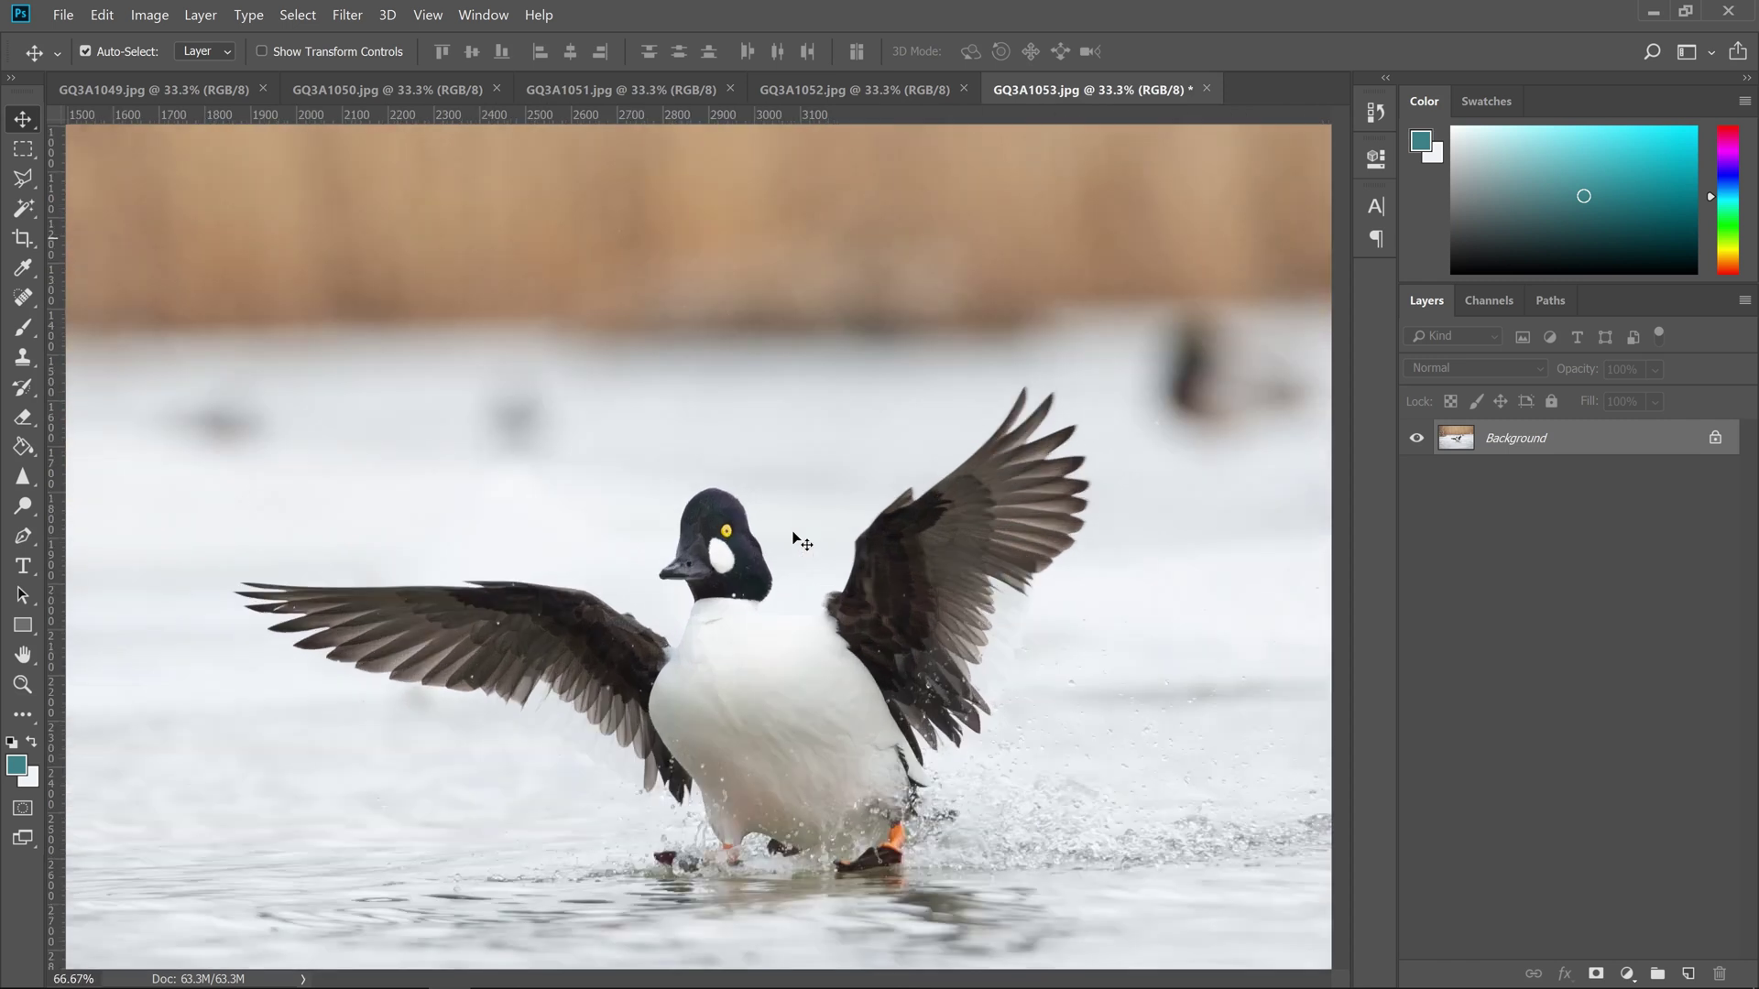
key("ctrl+plus")
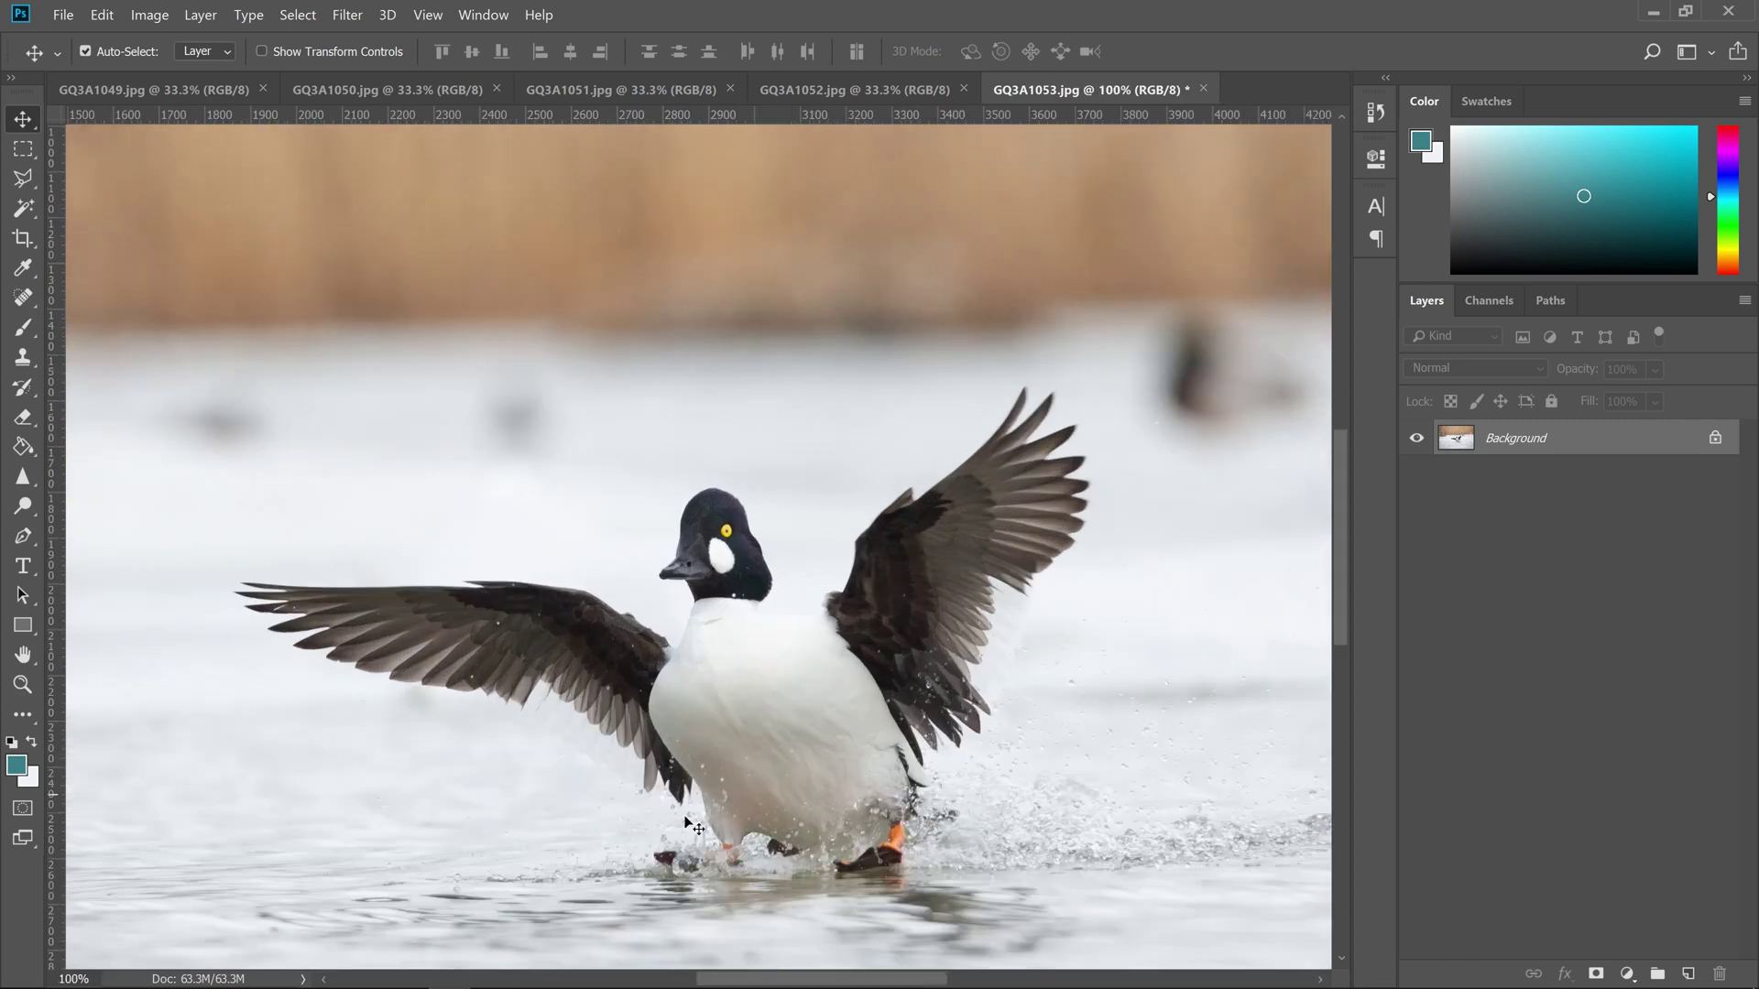
key("ctrl")
Paste the copied duck photo into GQ3A1053.jpg as Layer 1 at 35% opacity
key("ctrl+minus")
key("ctrl+minus")
key("ctrl+v")
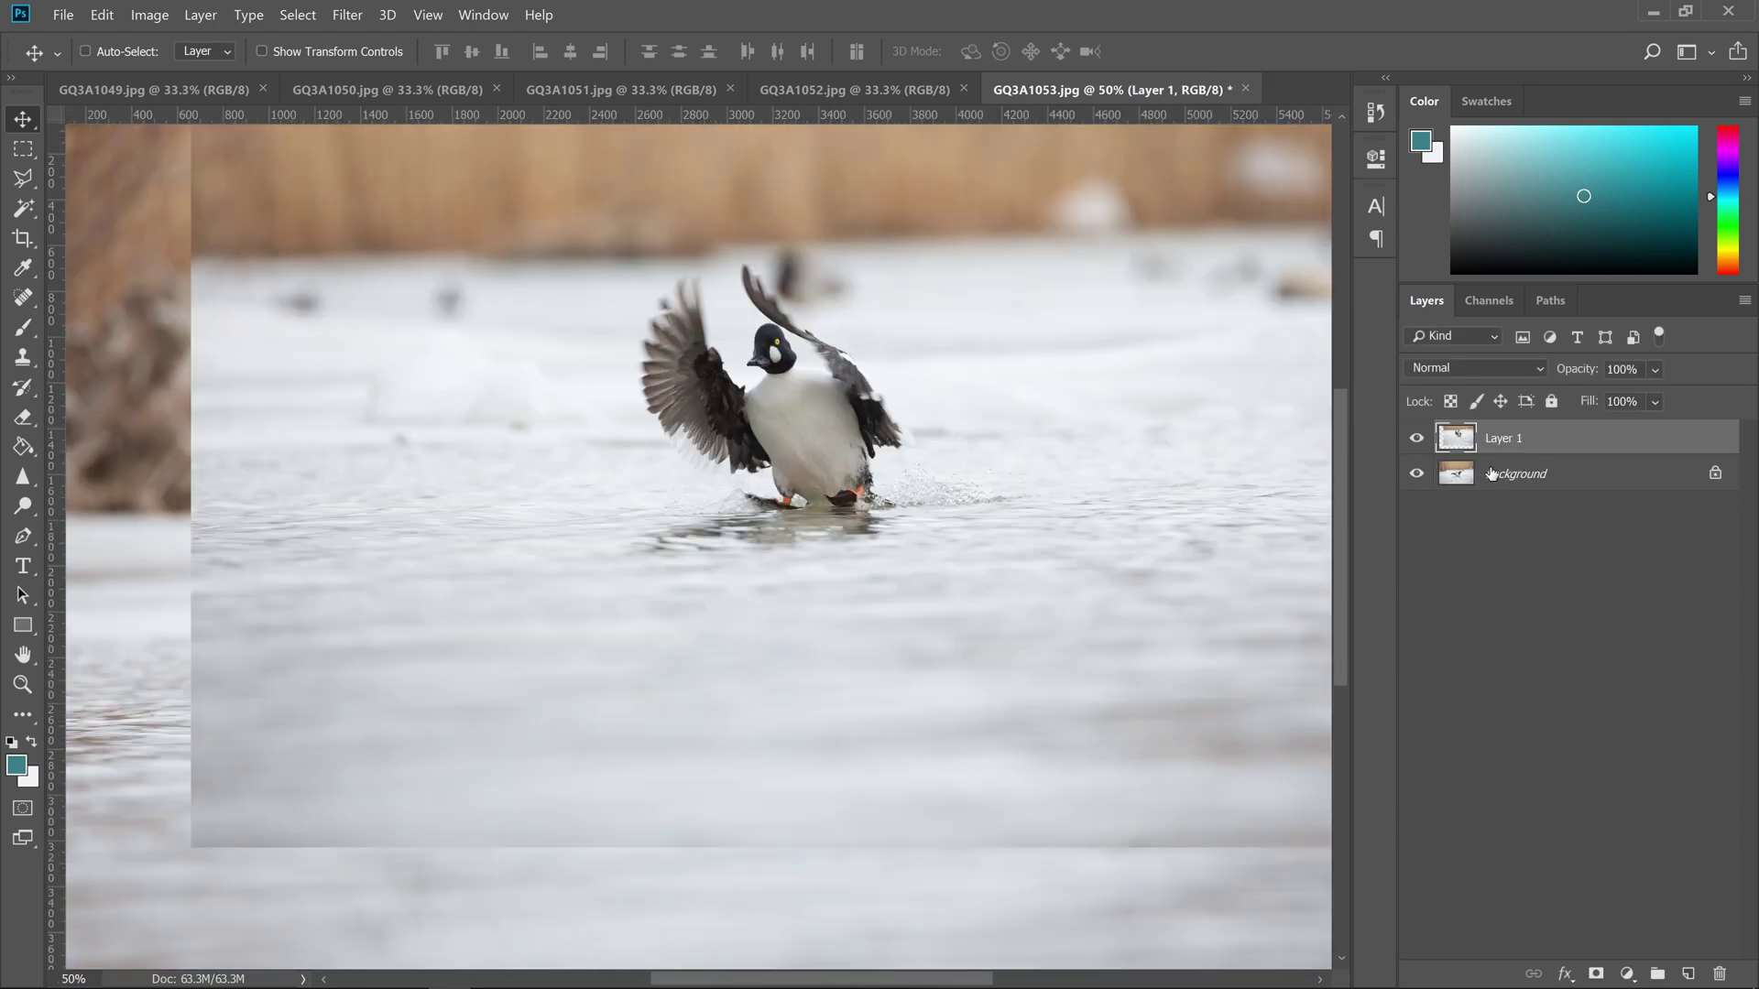
left_click(1617, 370)
type("35")
key("Return")
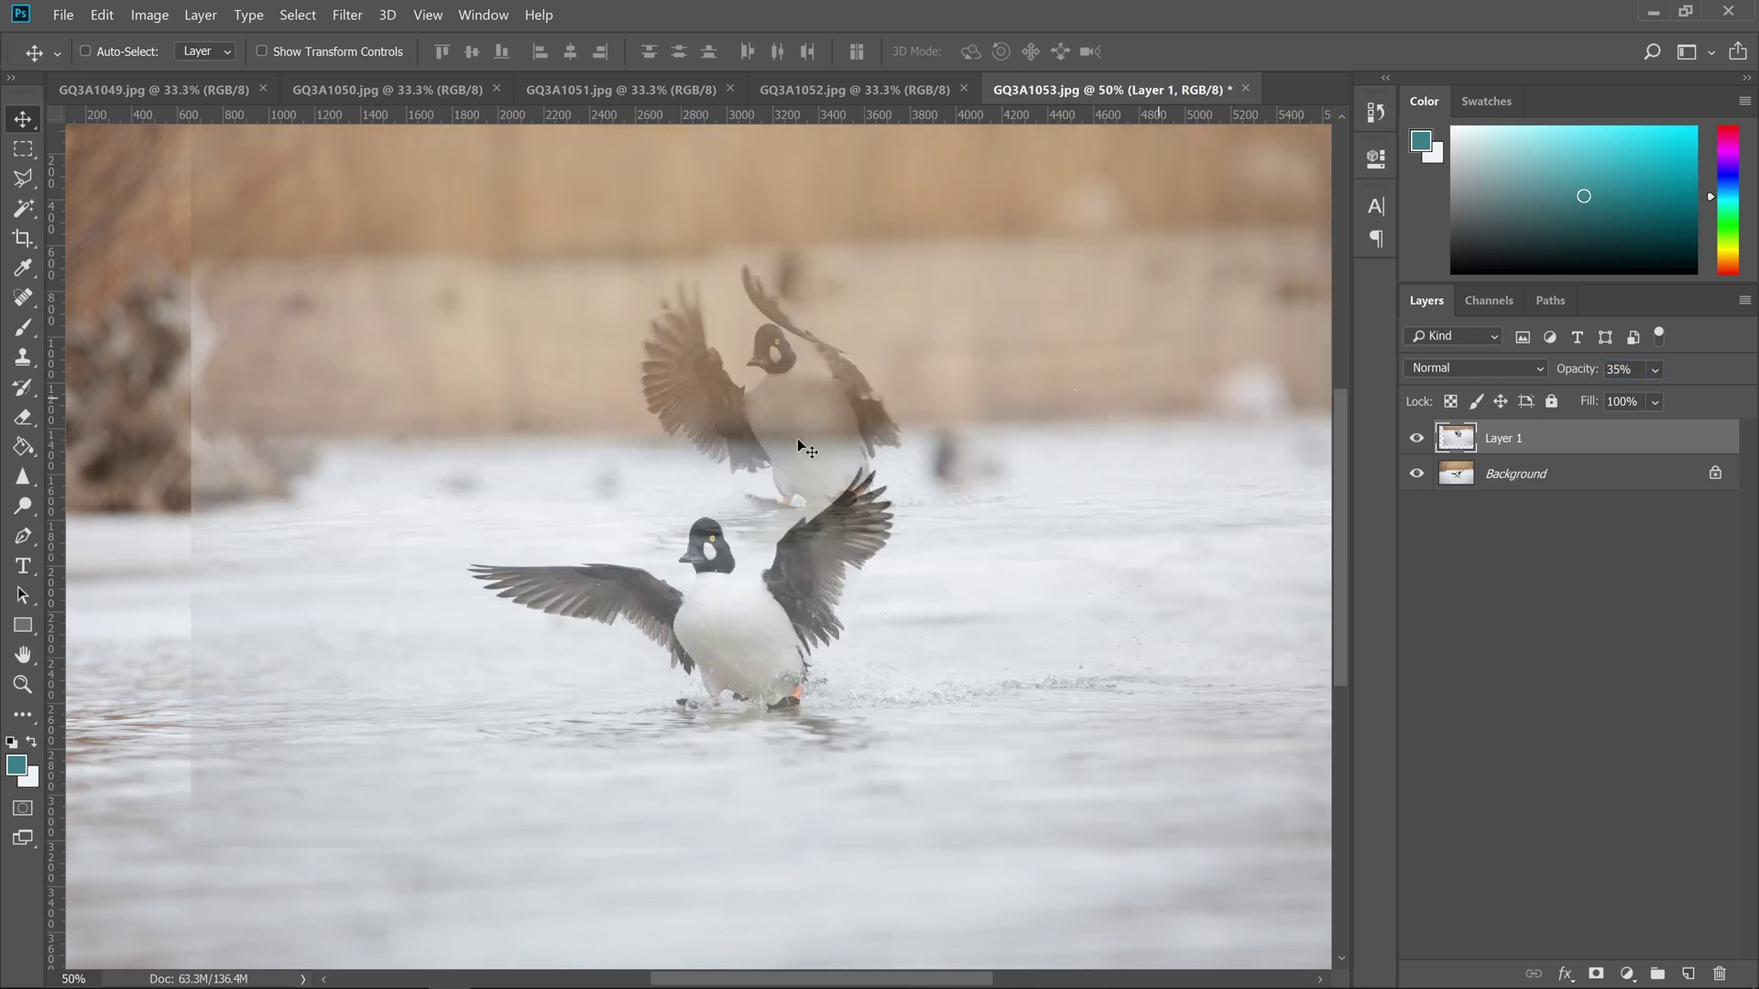
Position Layer 1's faded duck just to the right of the base duck
left_click_drag(819, 414, 964, 515)
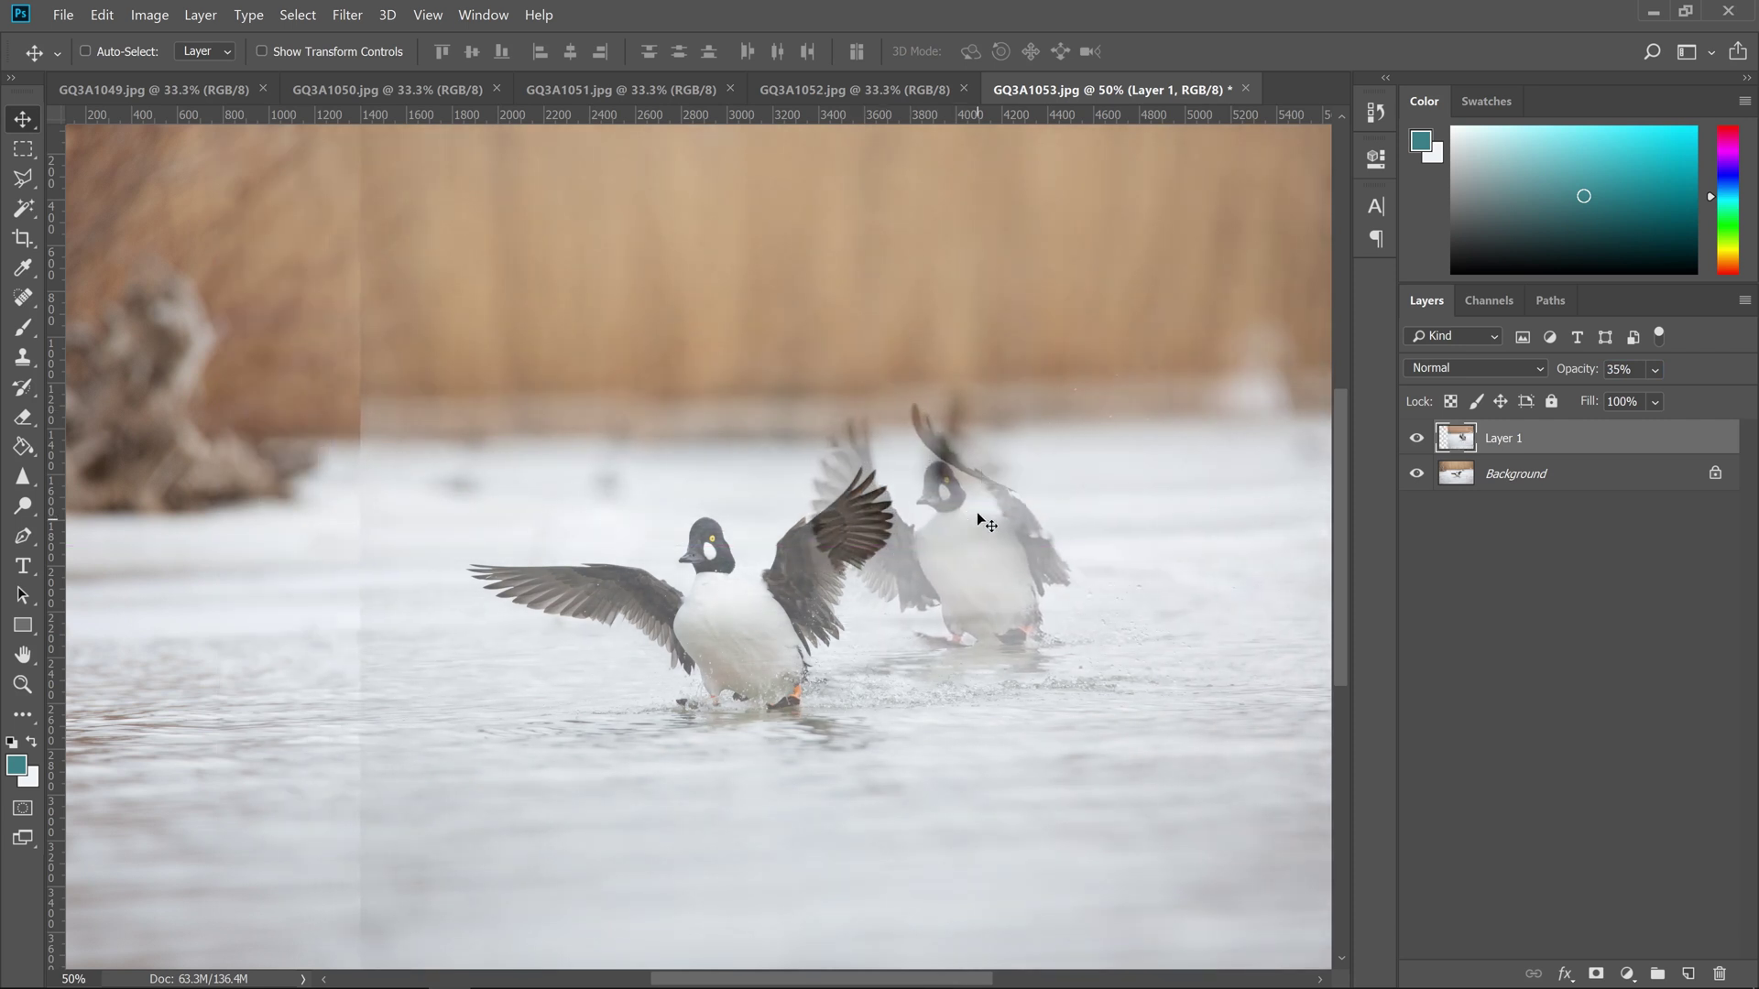
left_click(899, 85)
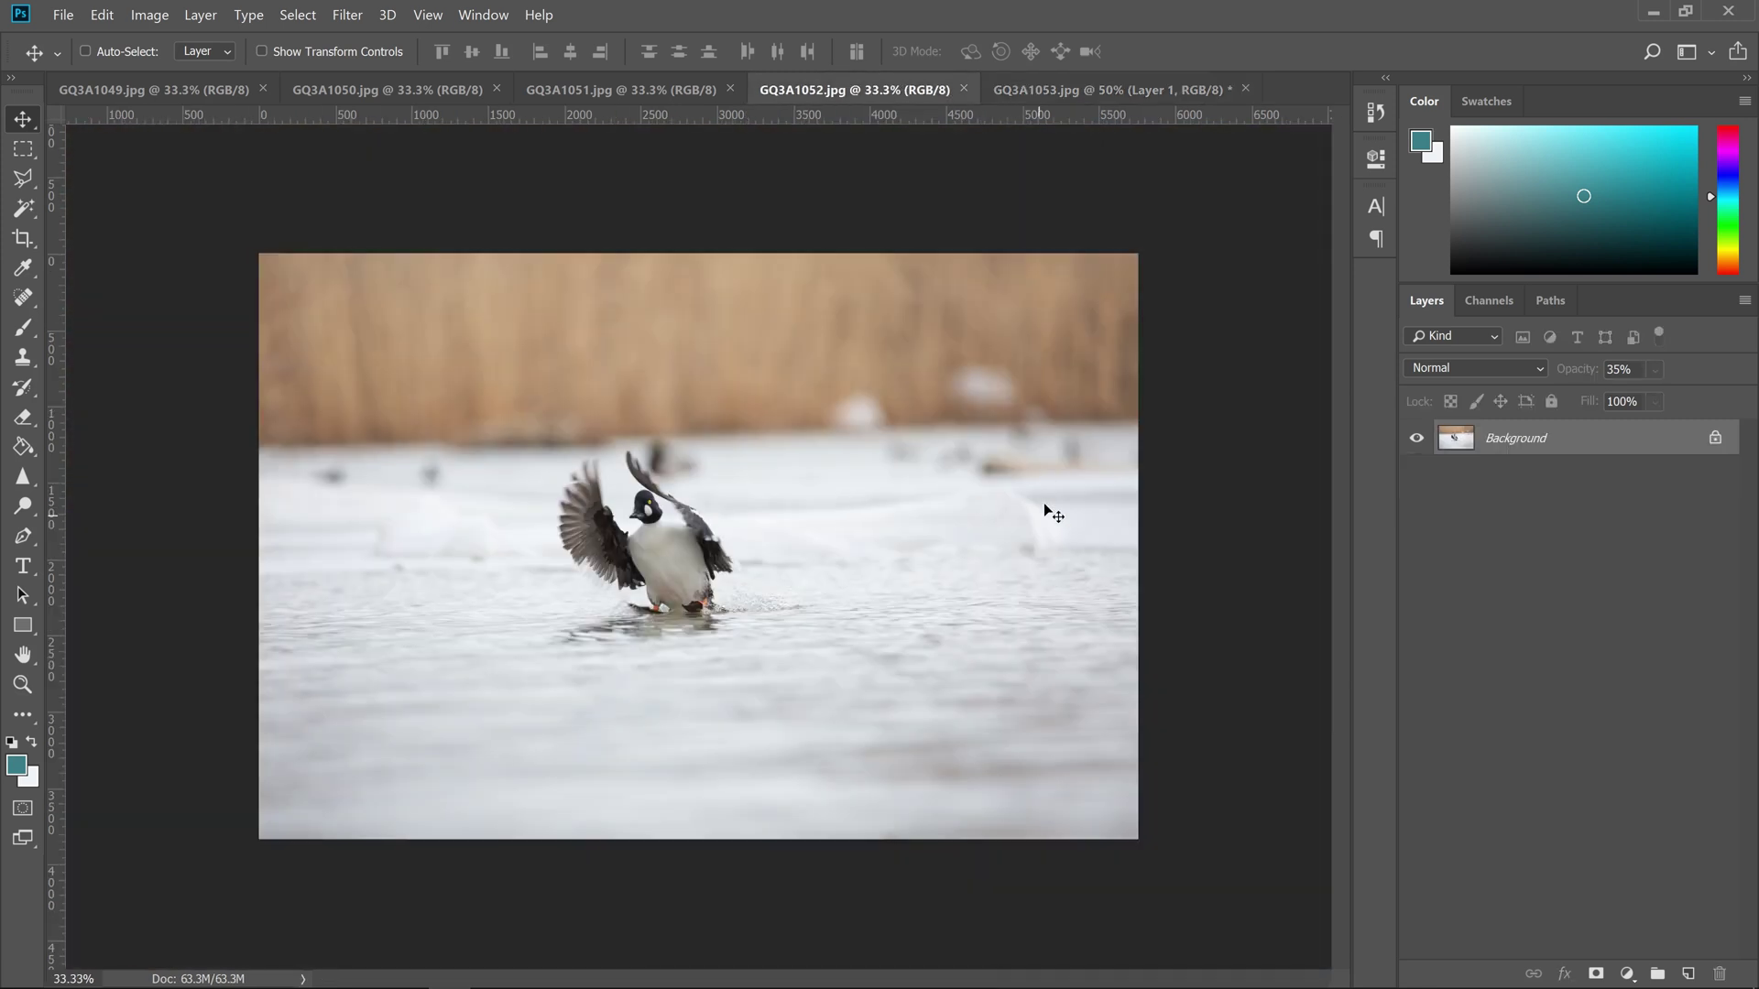
left_click(1029, 85)
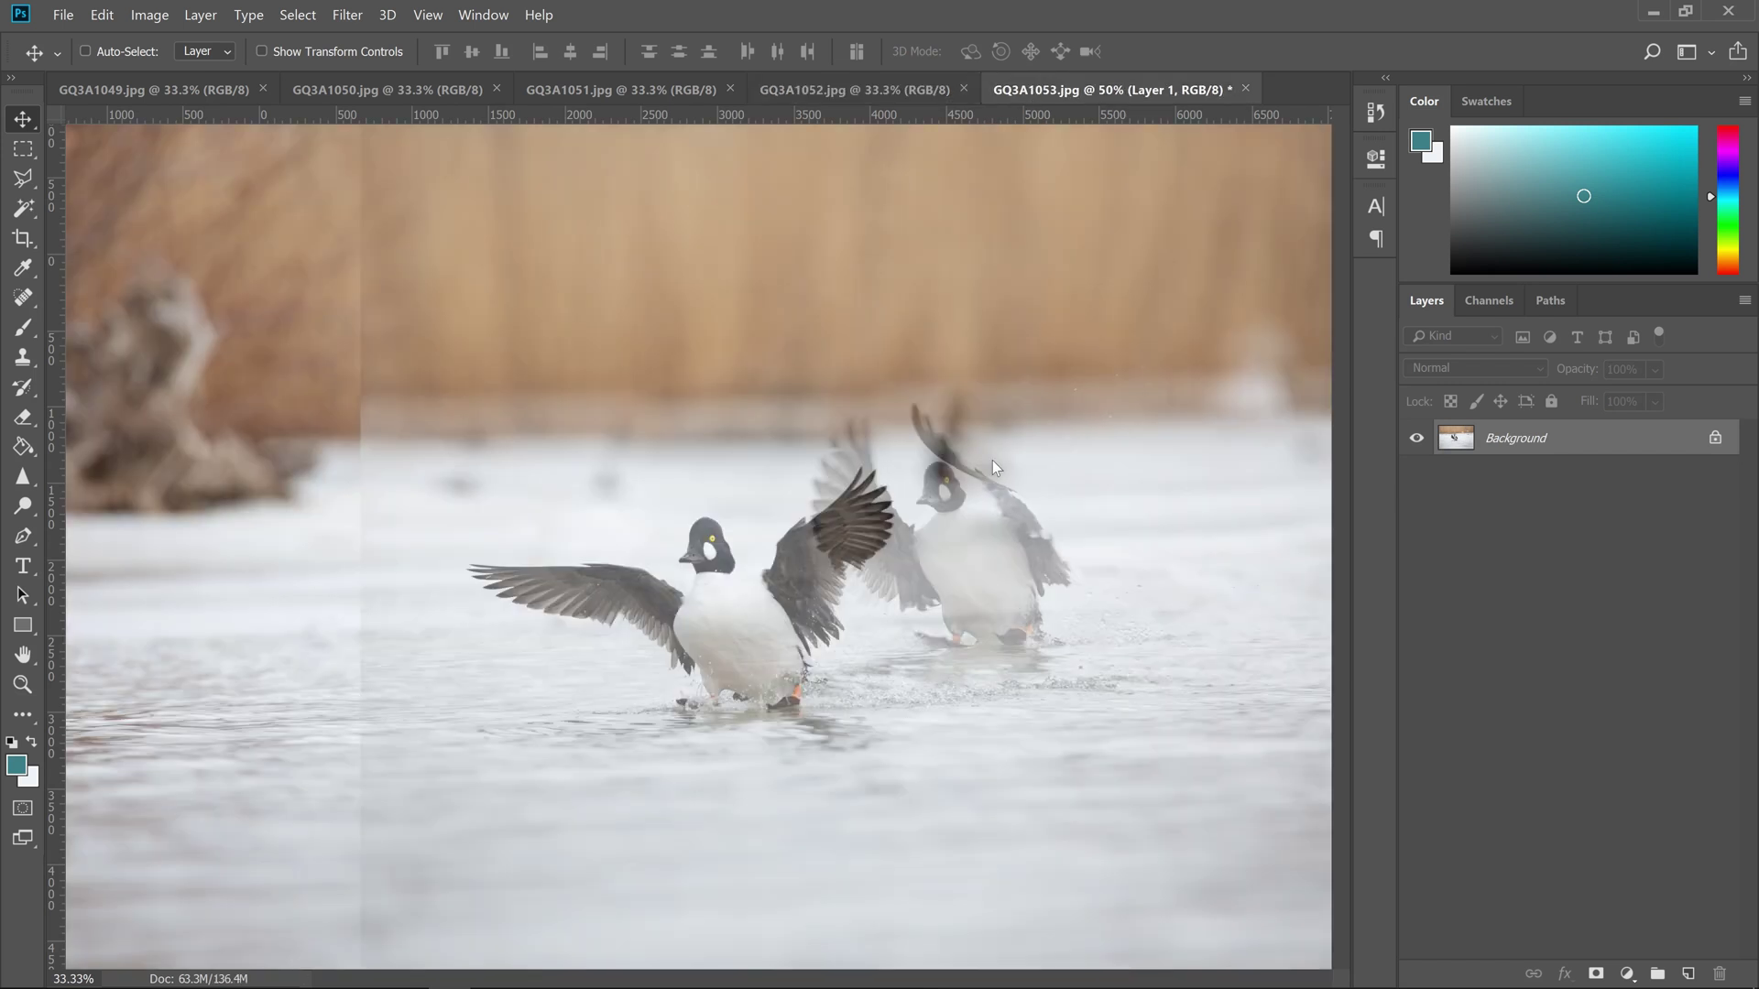
key("ctrl+minus")
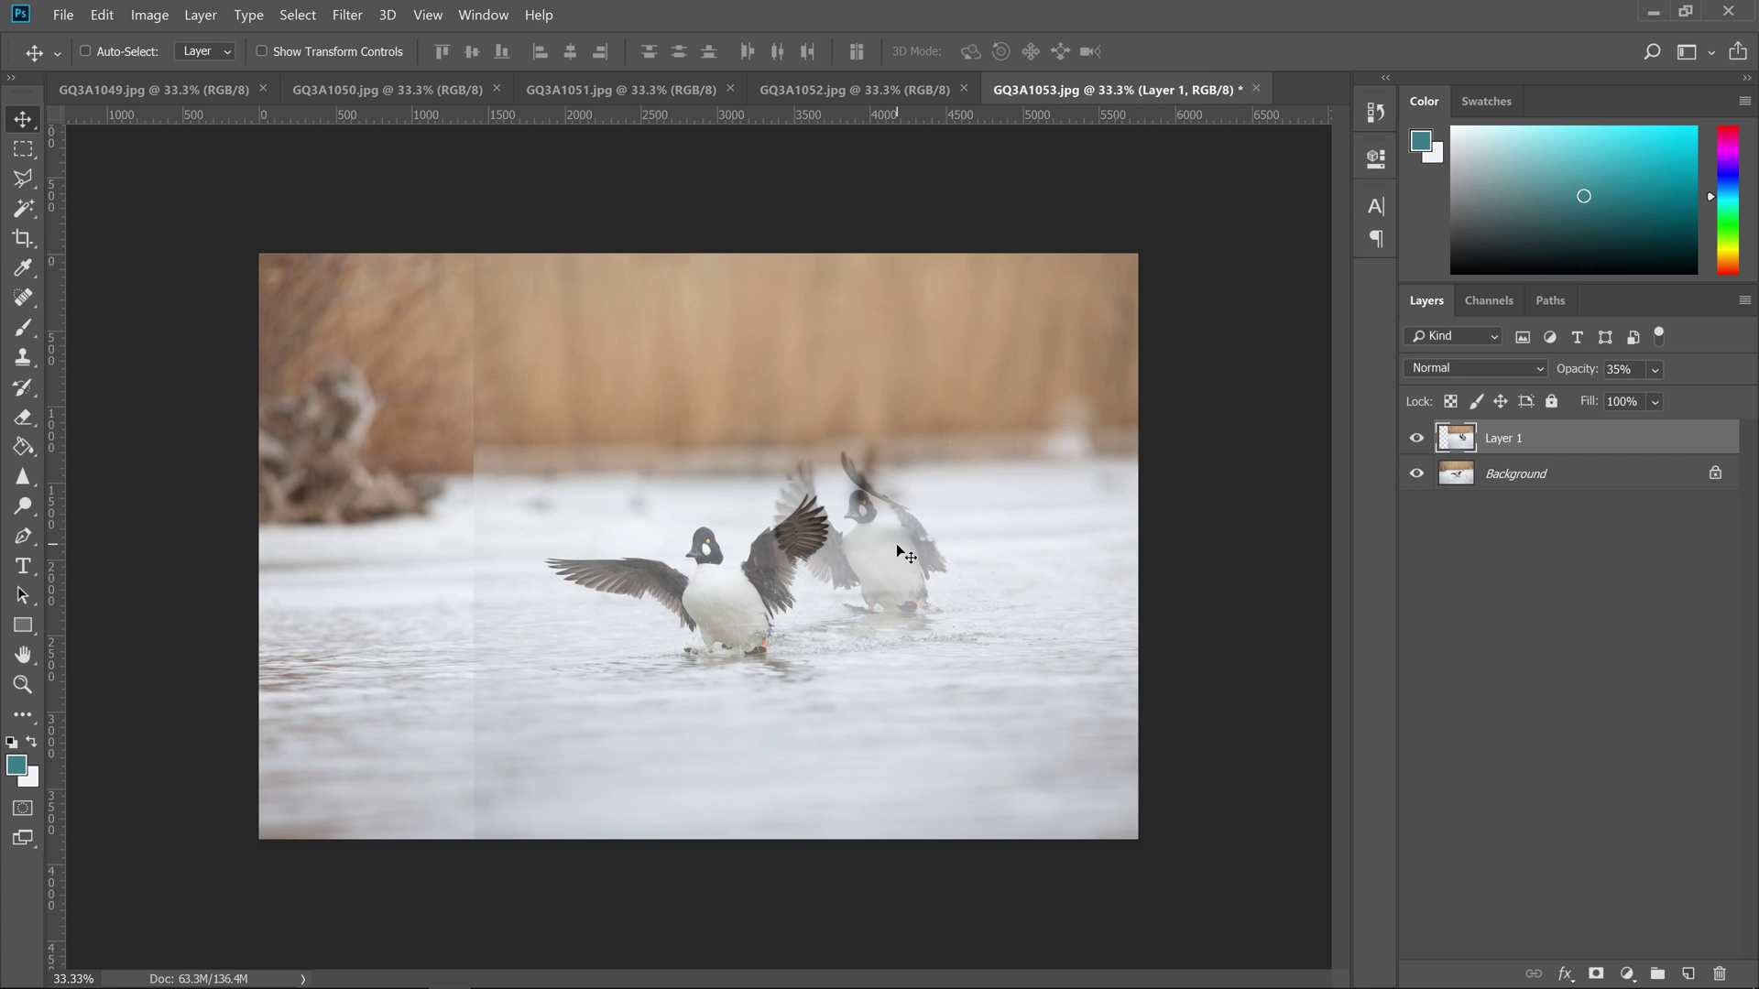
left_click_drag(896, 544, 896, 548)
Close the used photo and bring GQ3A1051 into the composite as Layer 2 at 35% opacity
left_click(963, 88)
left_click(688, 90)
left_click_drag(687, 458, 1026, 577)
left_click(1629, 370)
type("35")
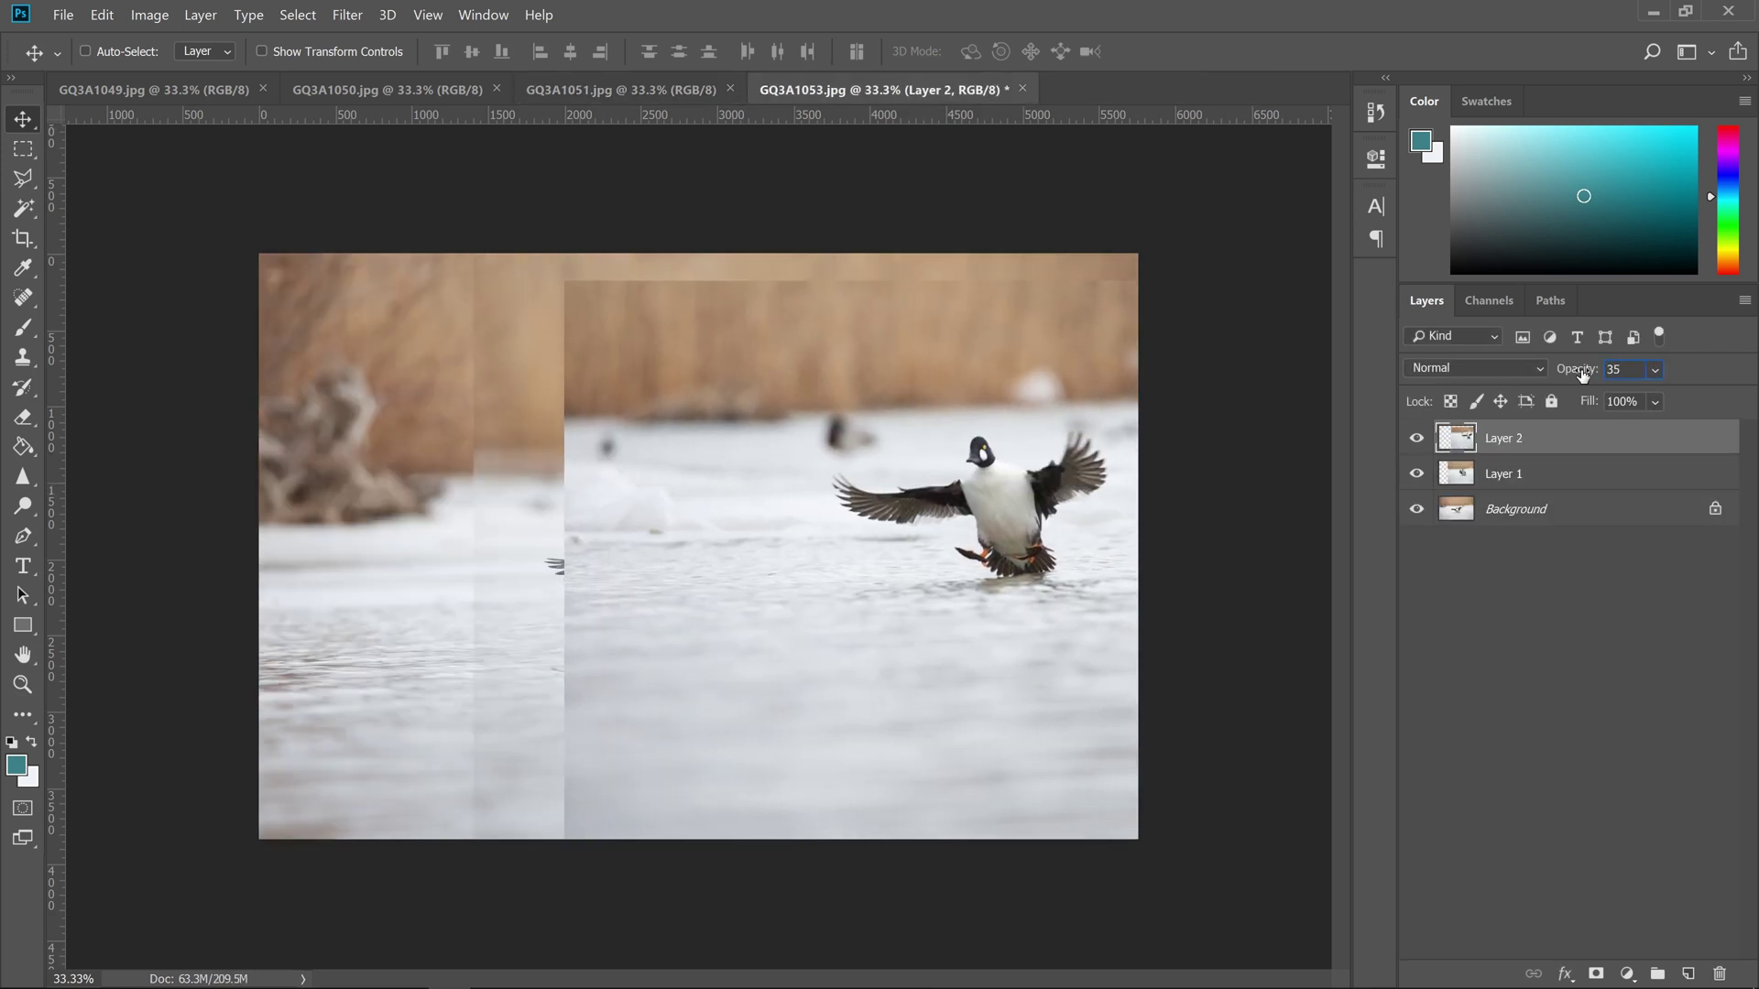
key("Return")
Add GQ3A1050 as Layer 3, lower it about 126 px, and set 35% opacity
left_click(730, 89)
left_click(459, 89)
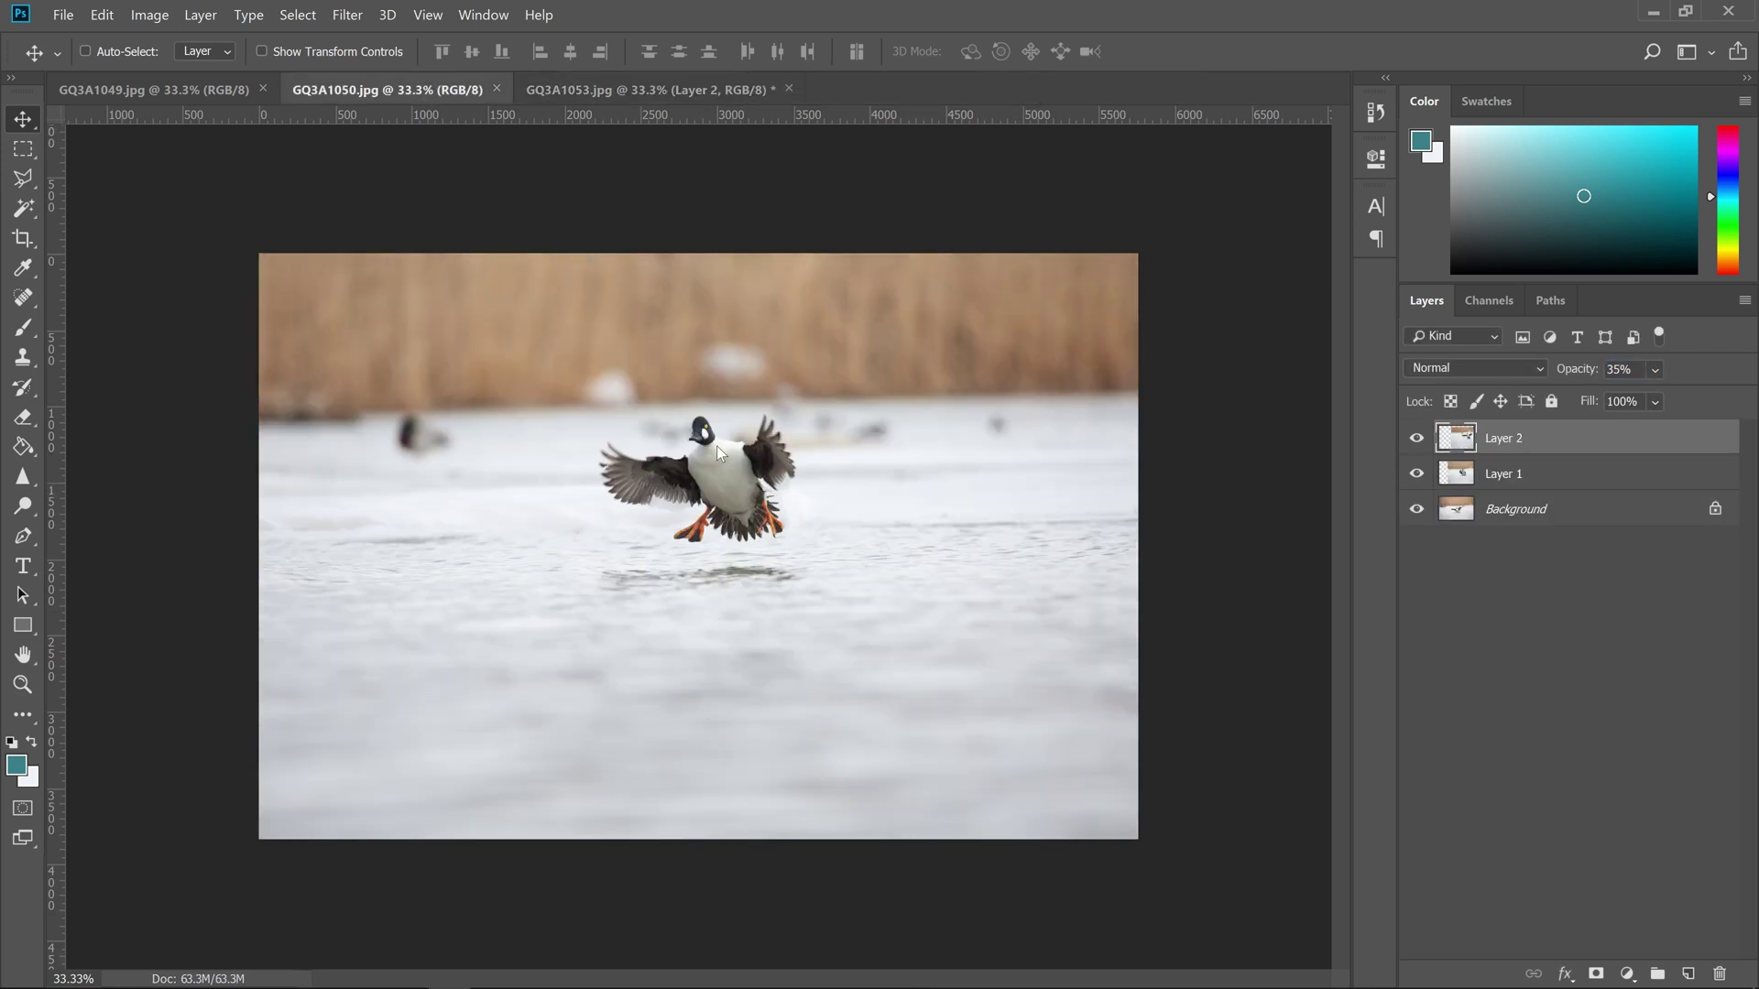
left_click_drag(732, 103, 1080, 474)
left_click_drag(1114, 359, 1113, 442)
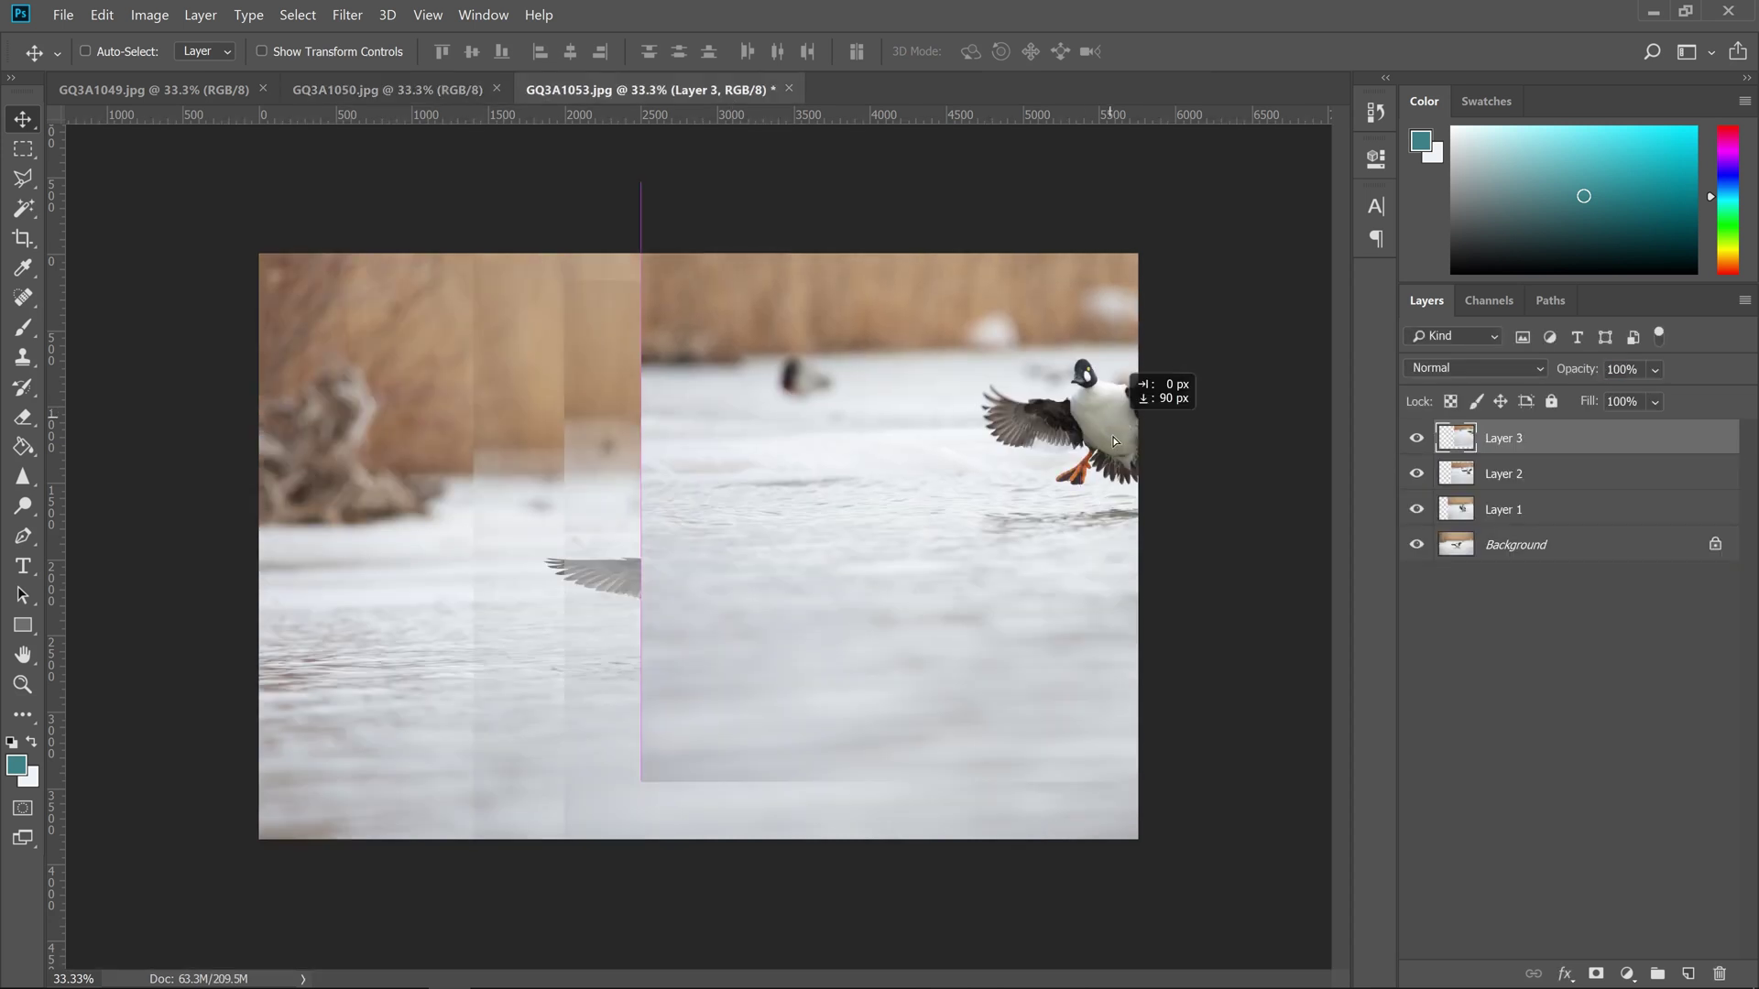
left_click_drag(1114, 441, 1114, 475)
left_click(1577, 372)
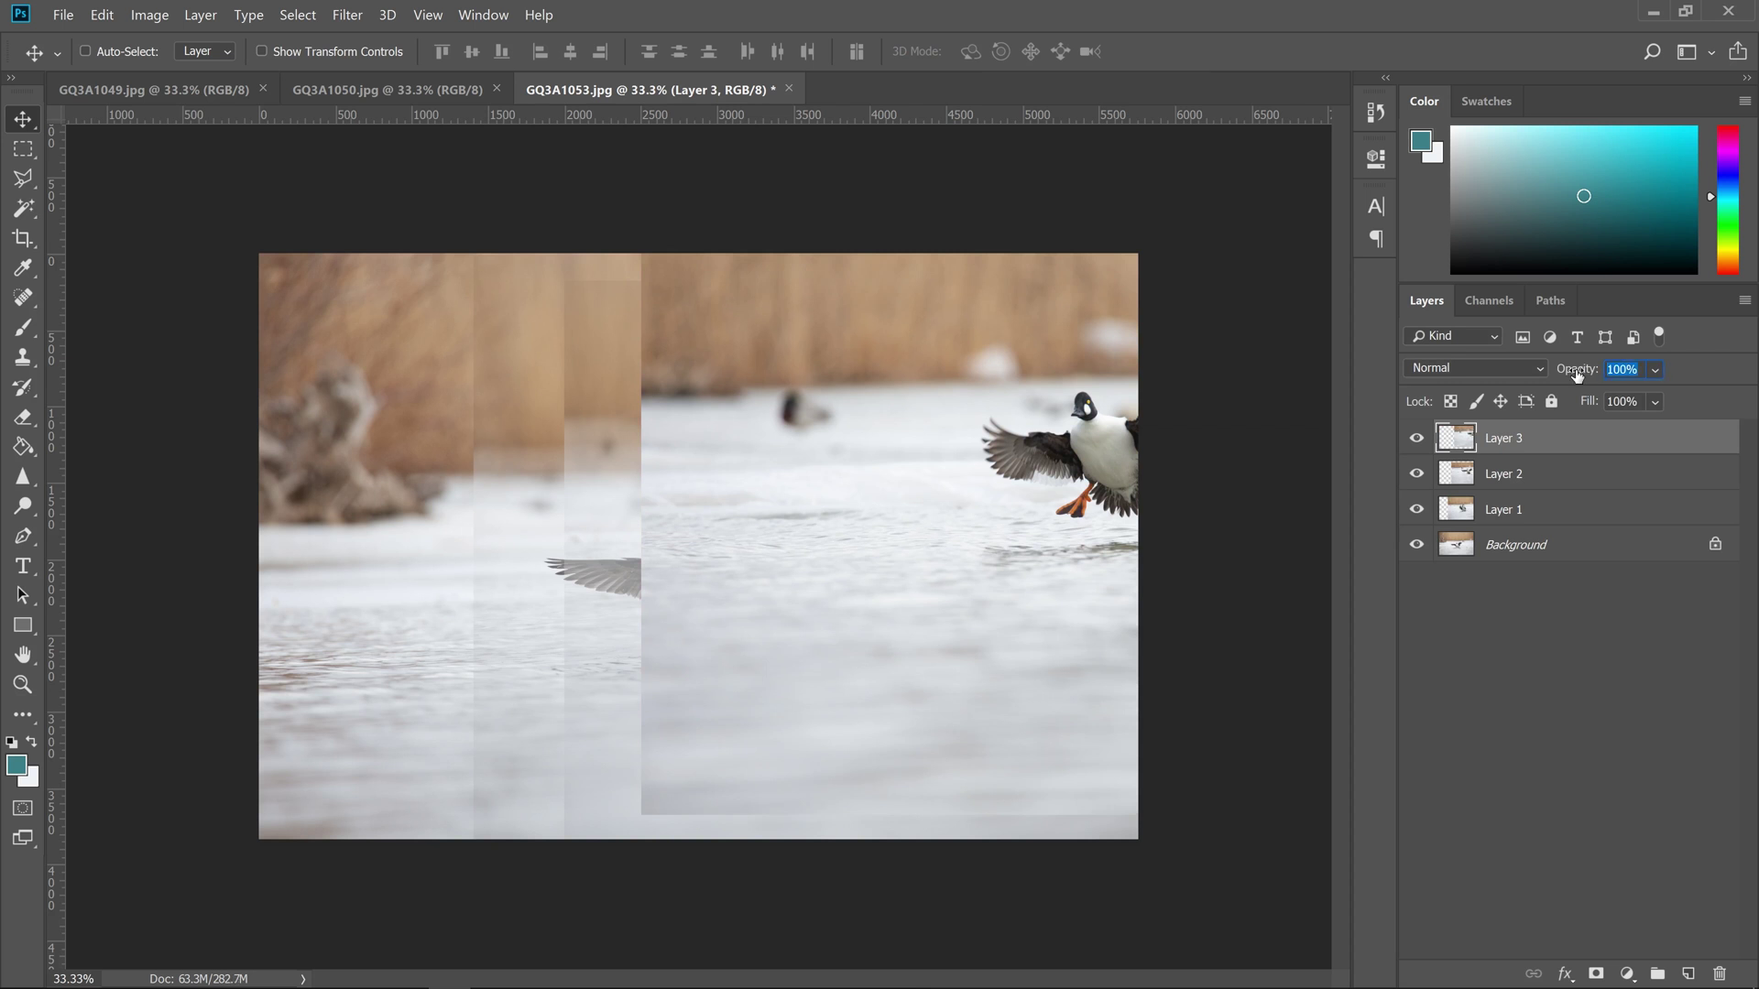
type("35")
key("Return")
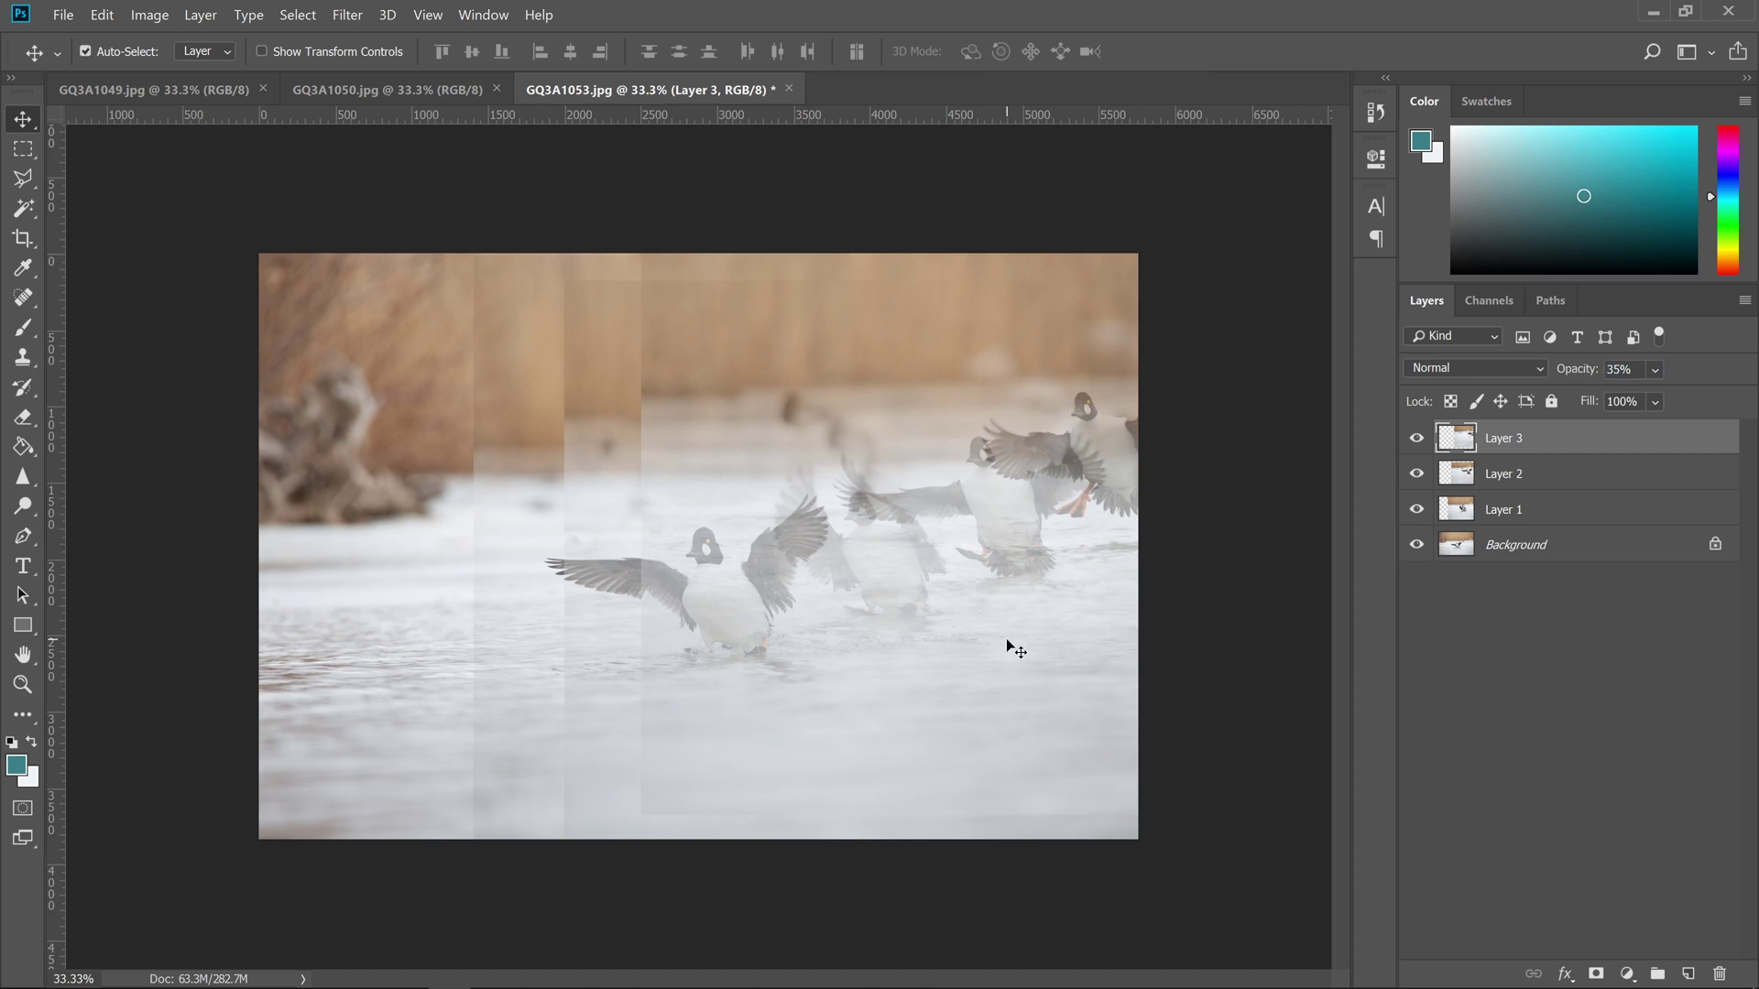
key("ctrl+plus")
key("ctrl+plus")
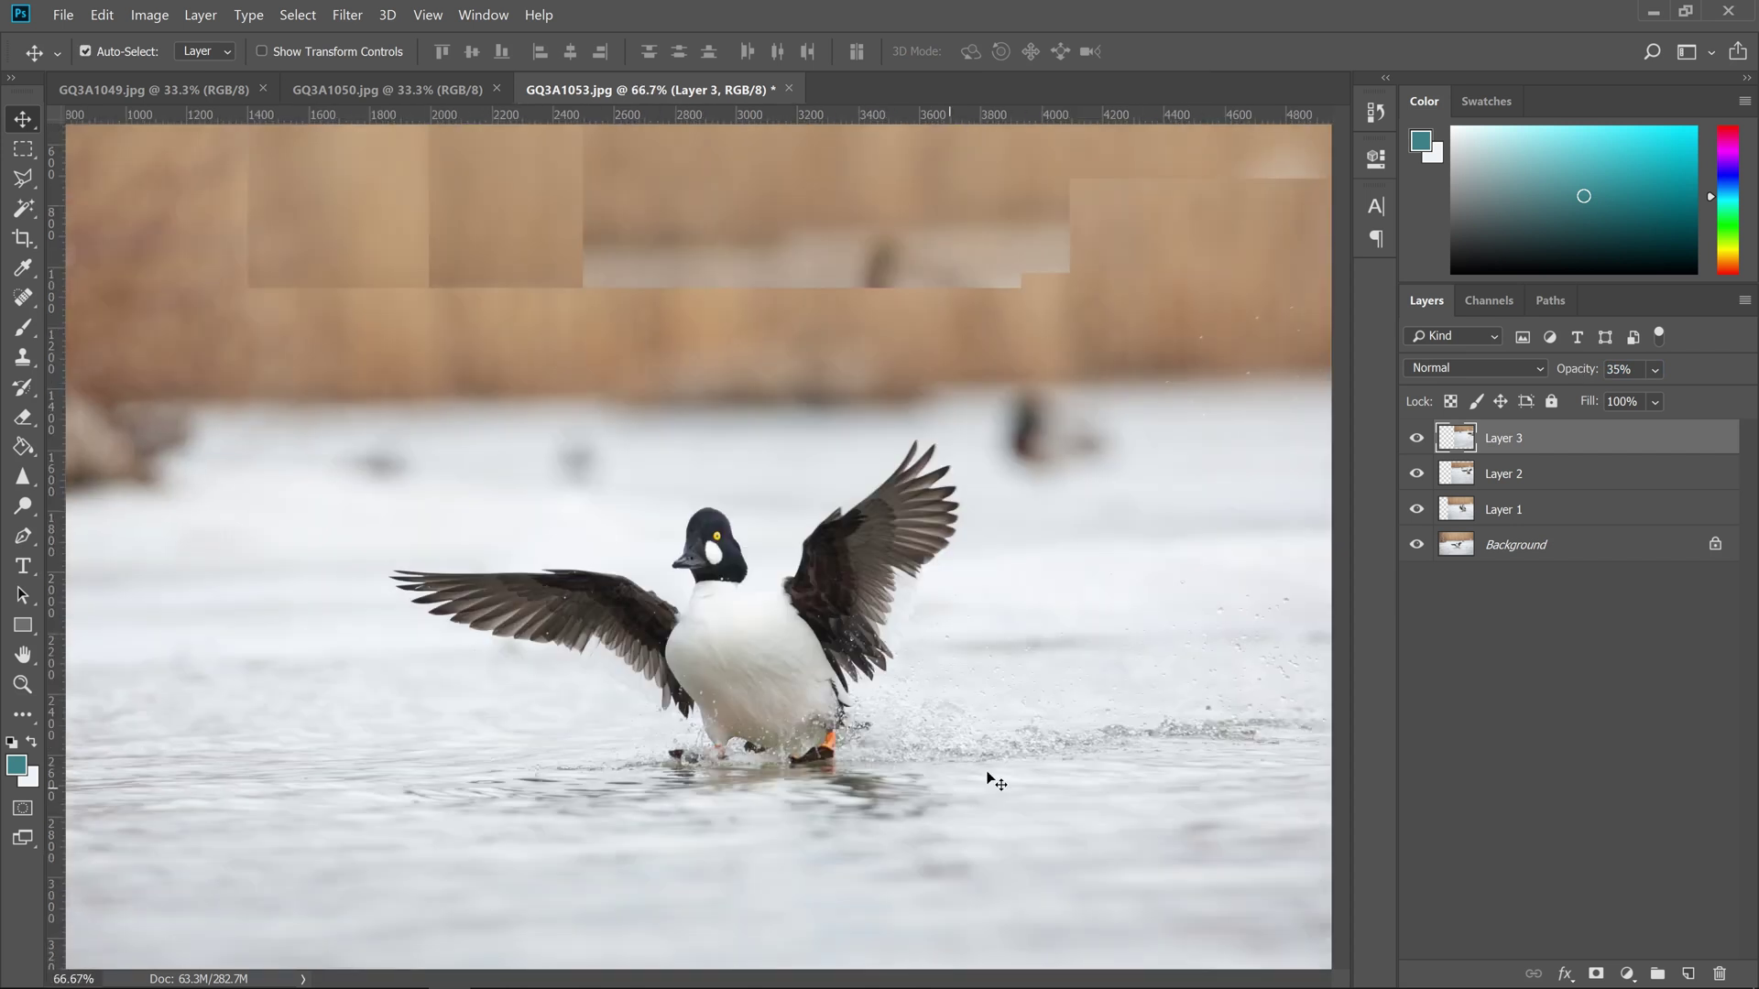
left_click_drag(832, 529, 733, 549)
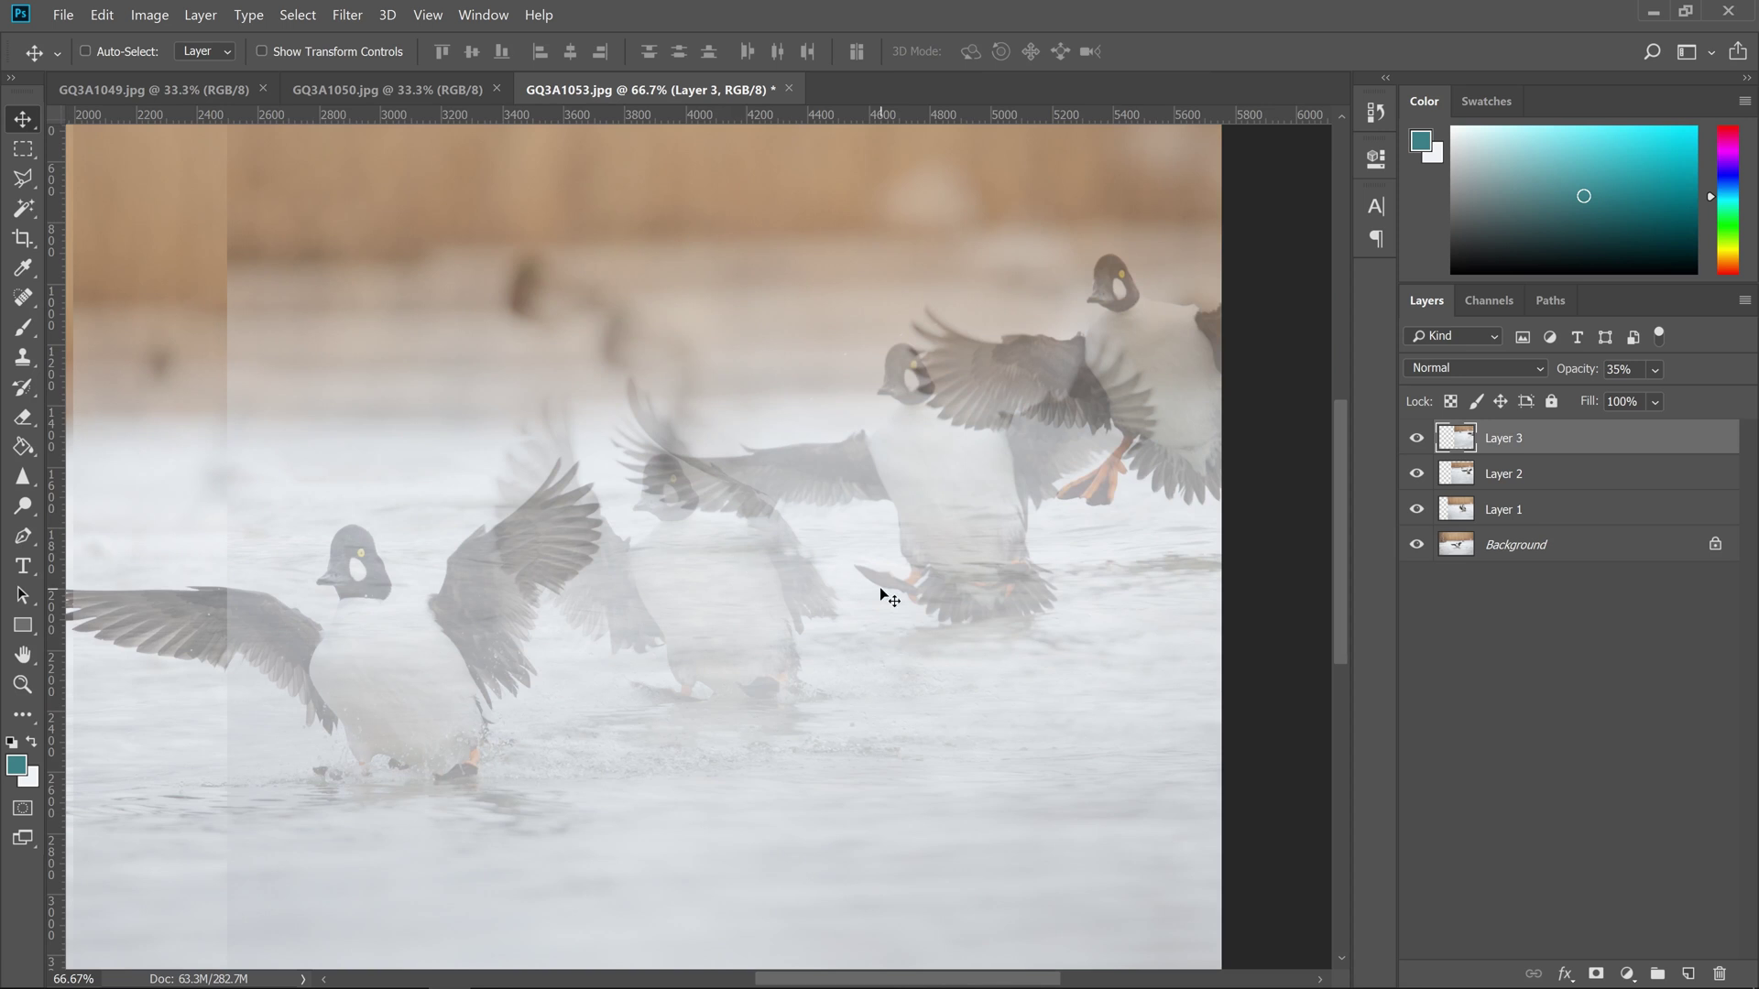
Shift the Layer 1, Layer 2 and Layer 3 ducks left and slightly down to tighten the row
key("ctrl+minus")
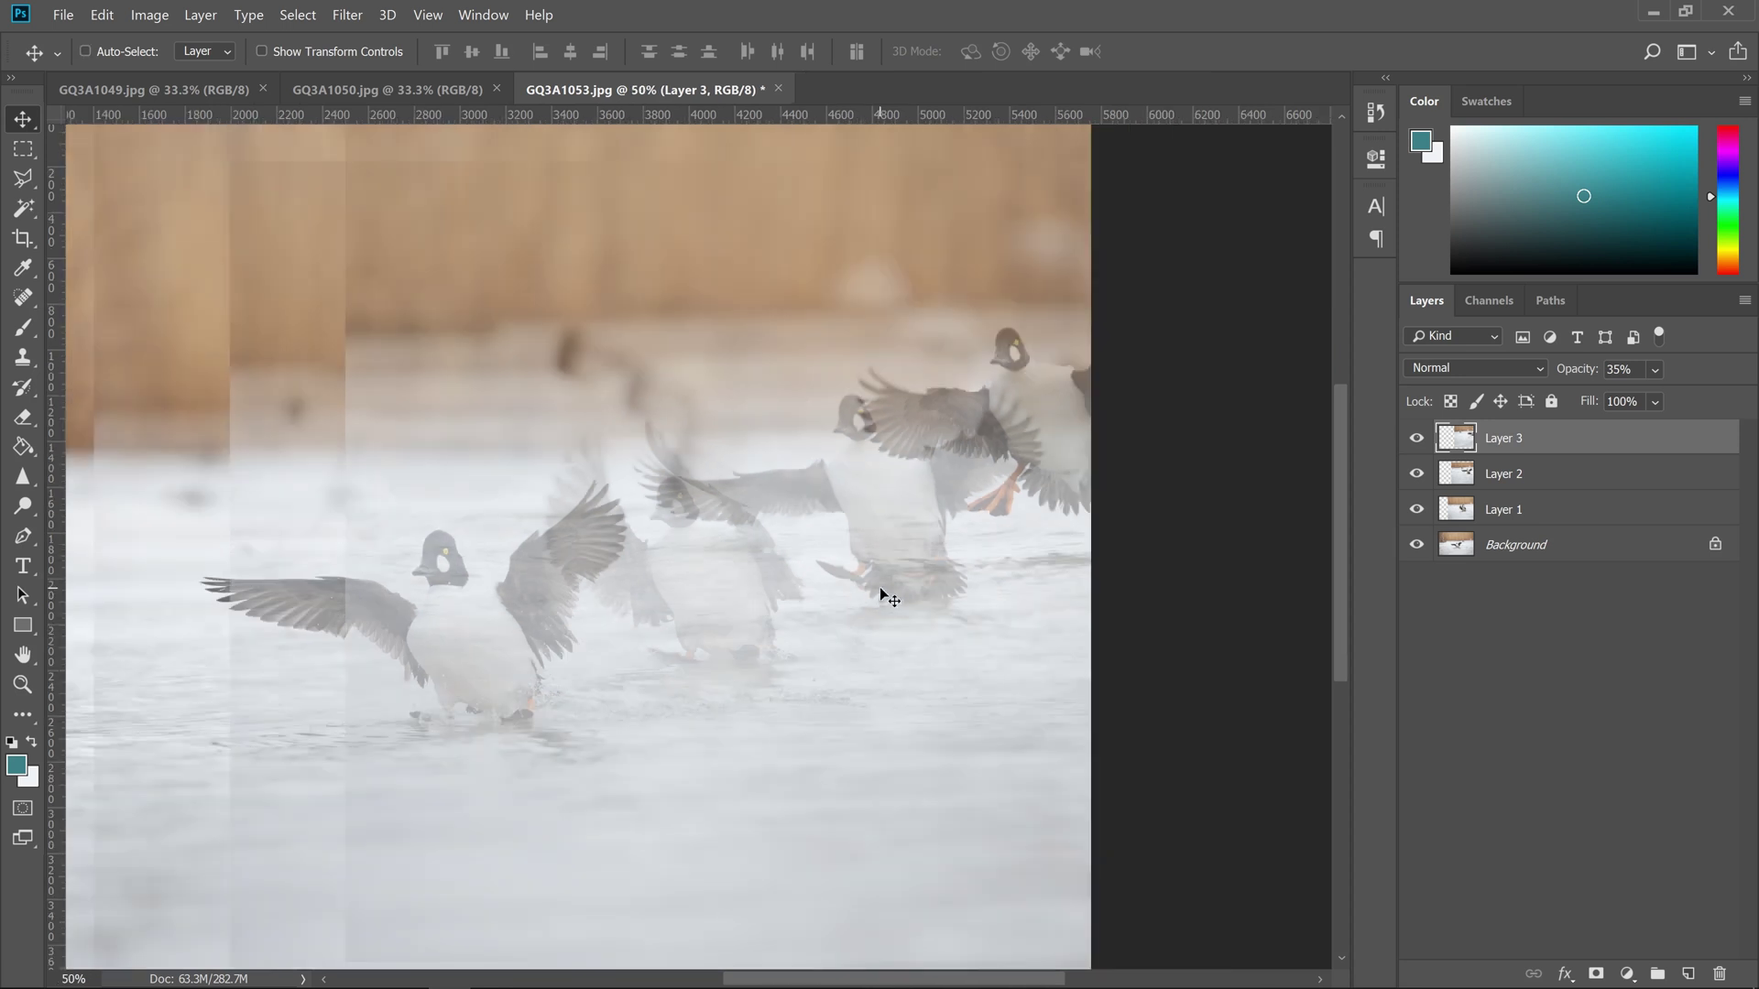
left_click(1546, 515)
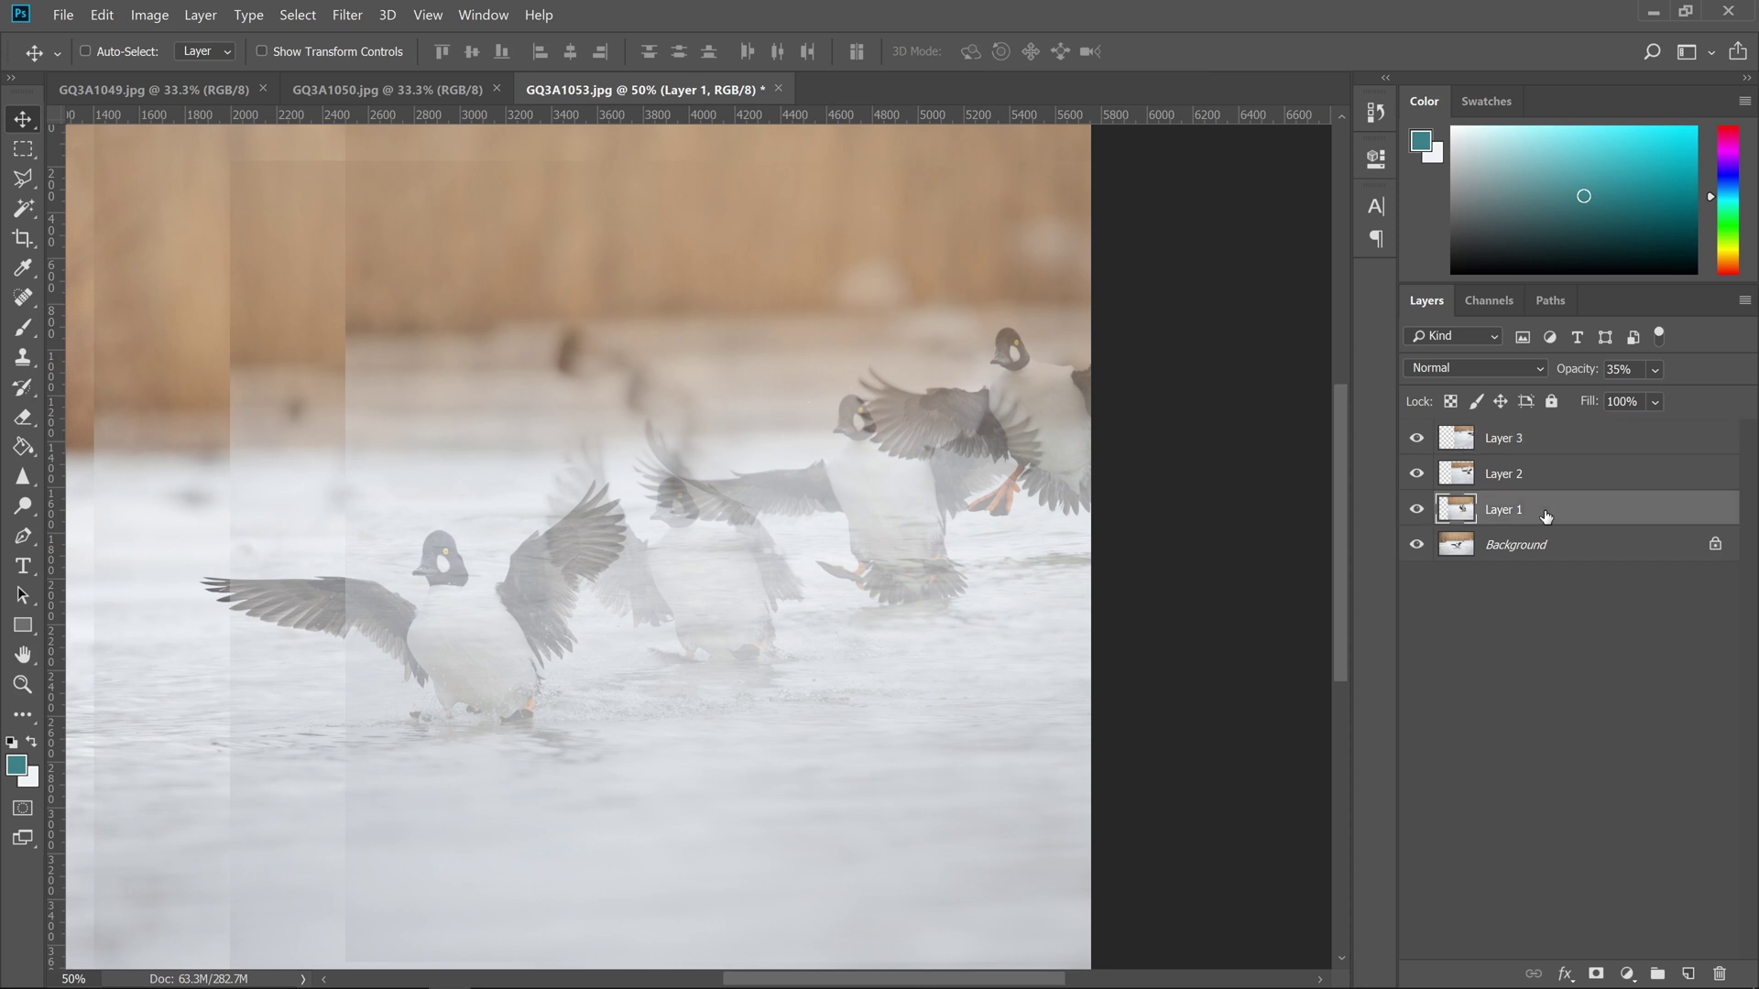
mouse_move(684, 596)
left_mouse_down()
mouse_move(648, 601)
mouse_move(681, 600)
left_mouse_up()
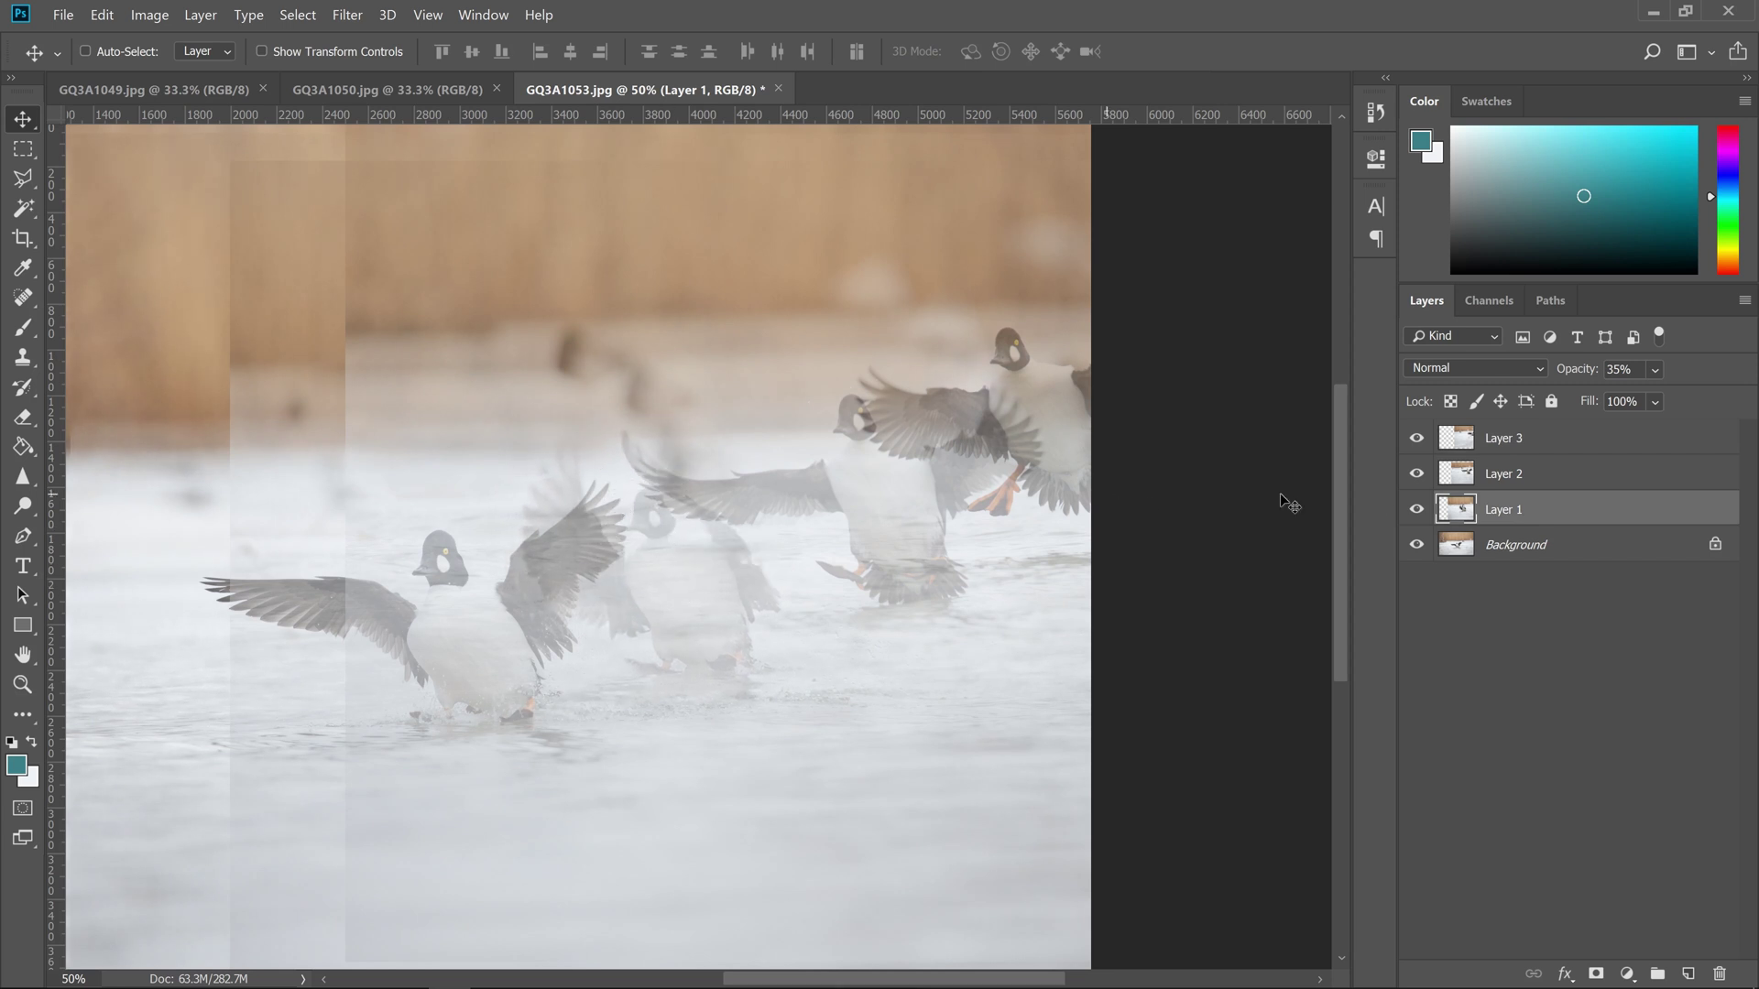
left_click(1522, 482)
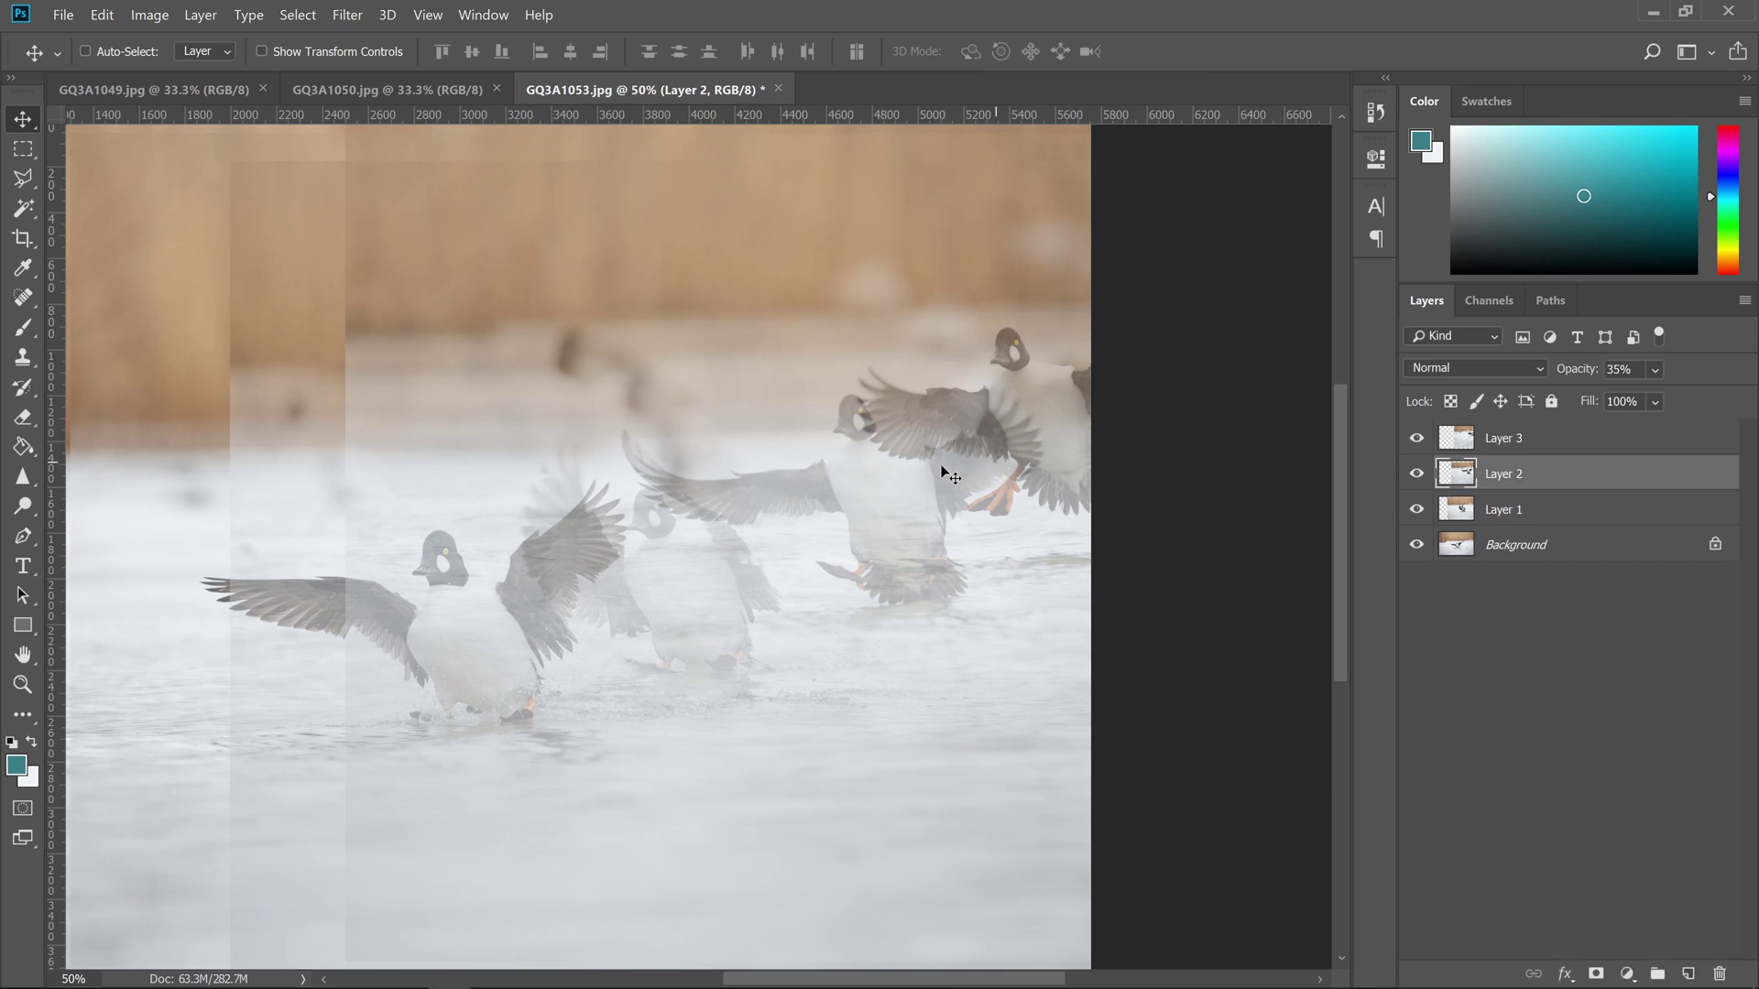
left_click_drag(942, 471, 841, 531)
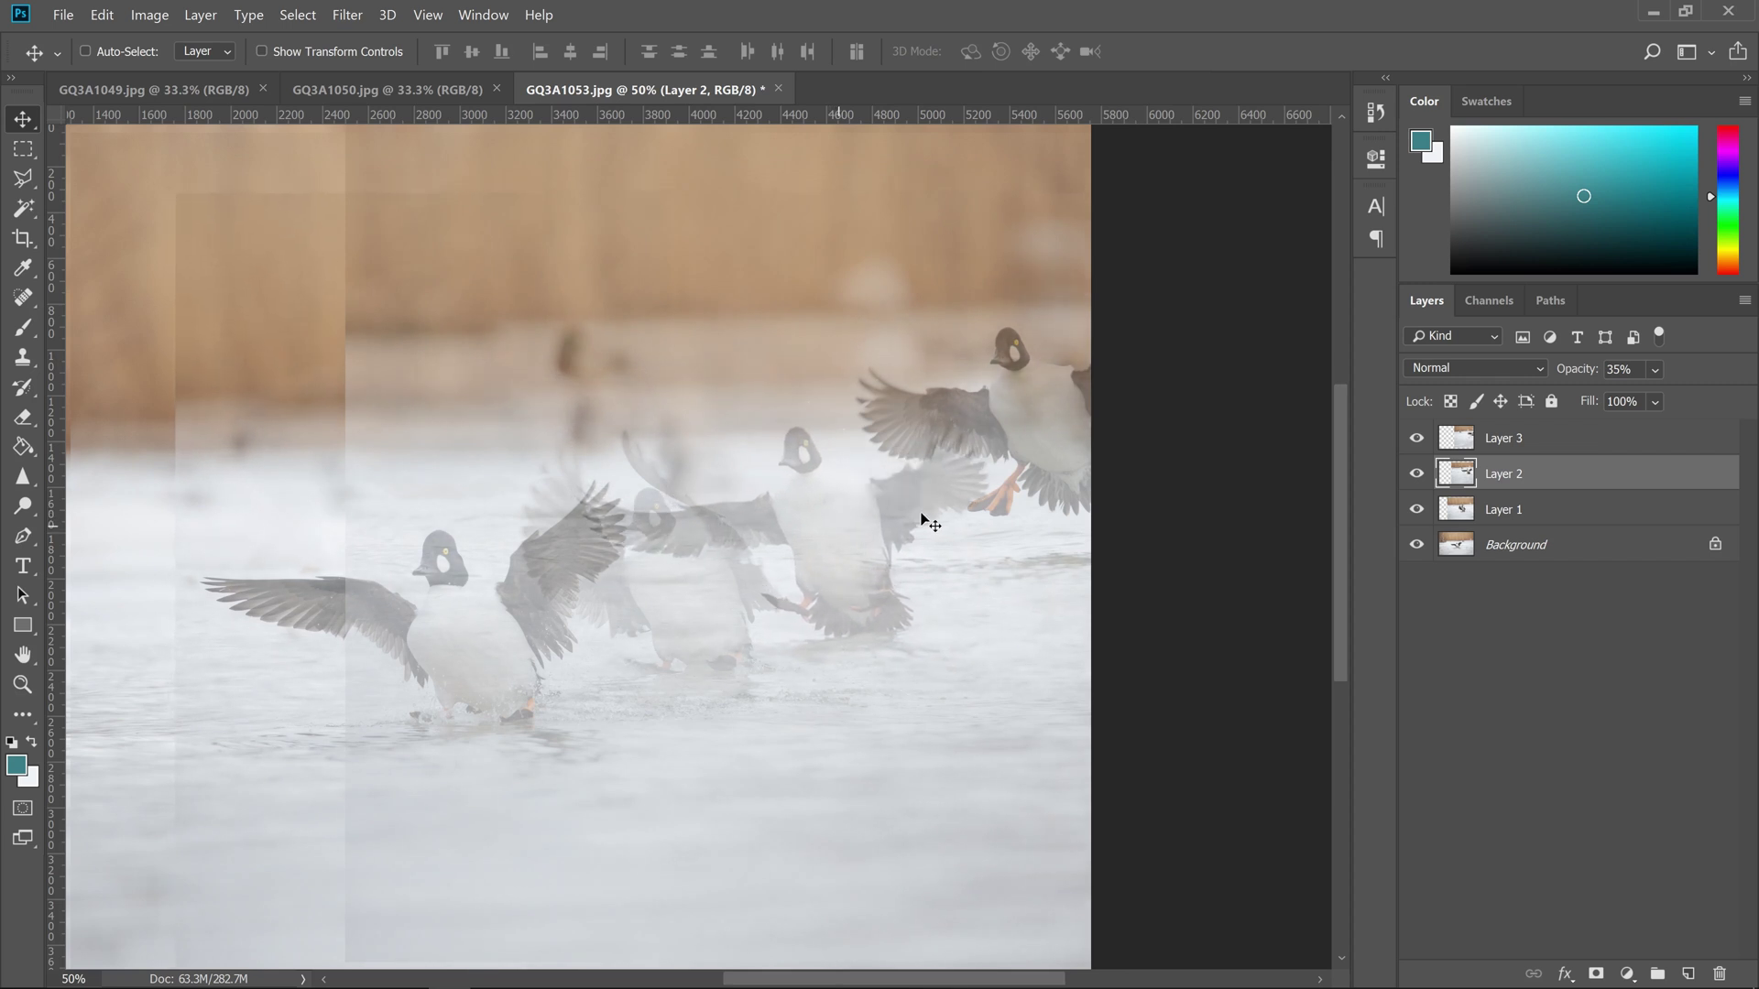
left_click(1528, 446)
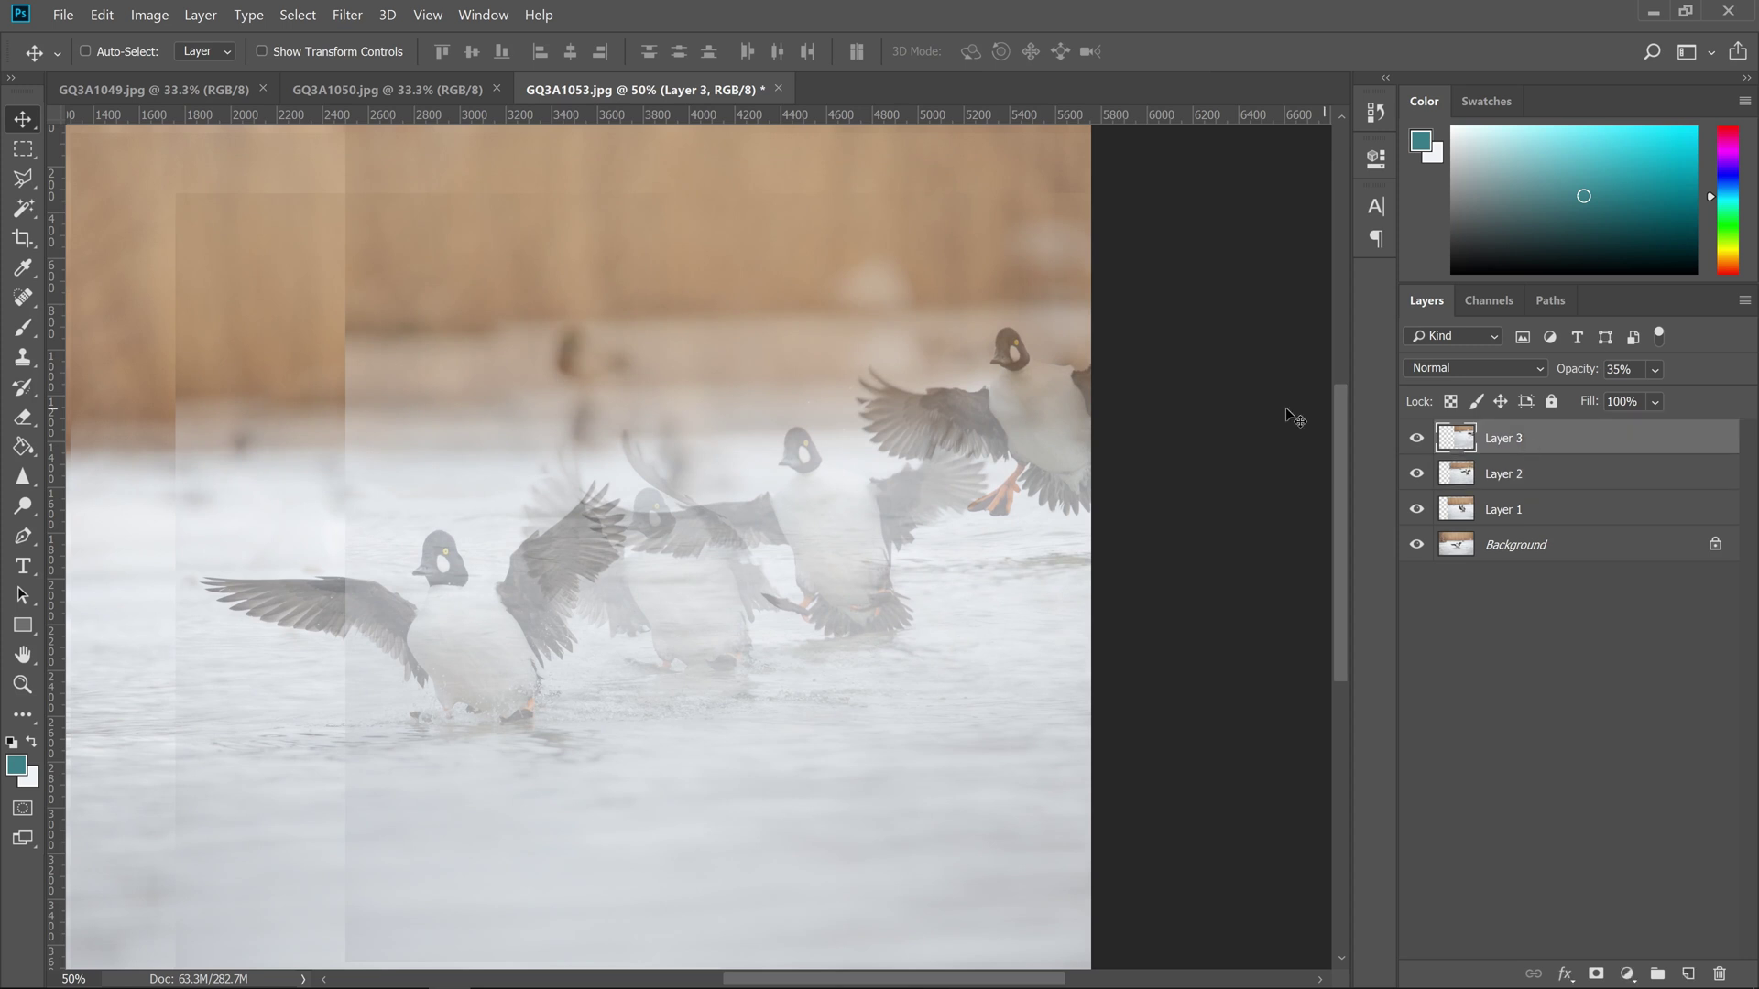
left_click_drag(1011, 381, 952, 411)
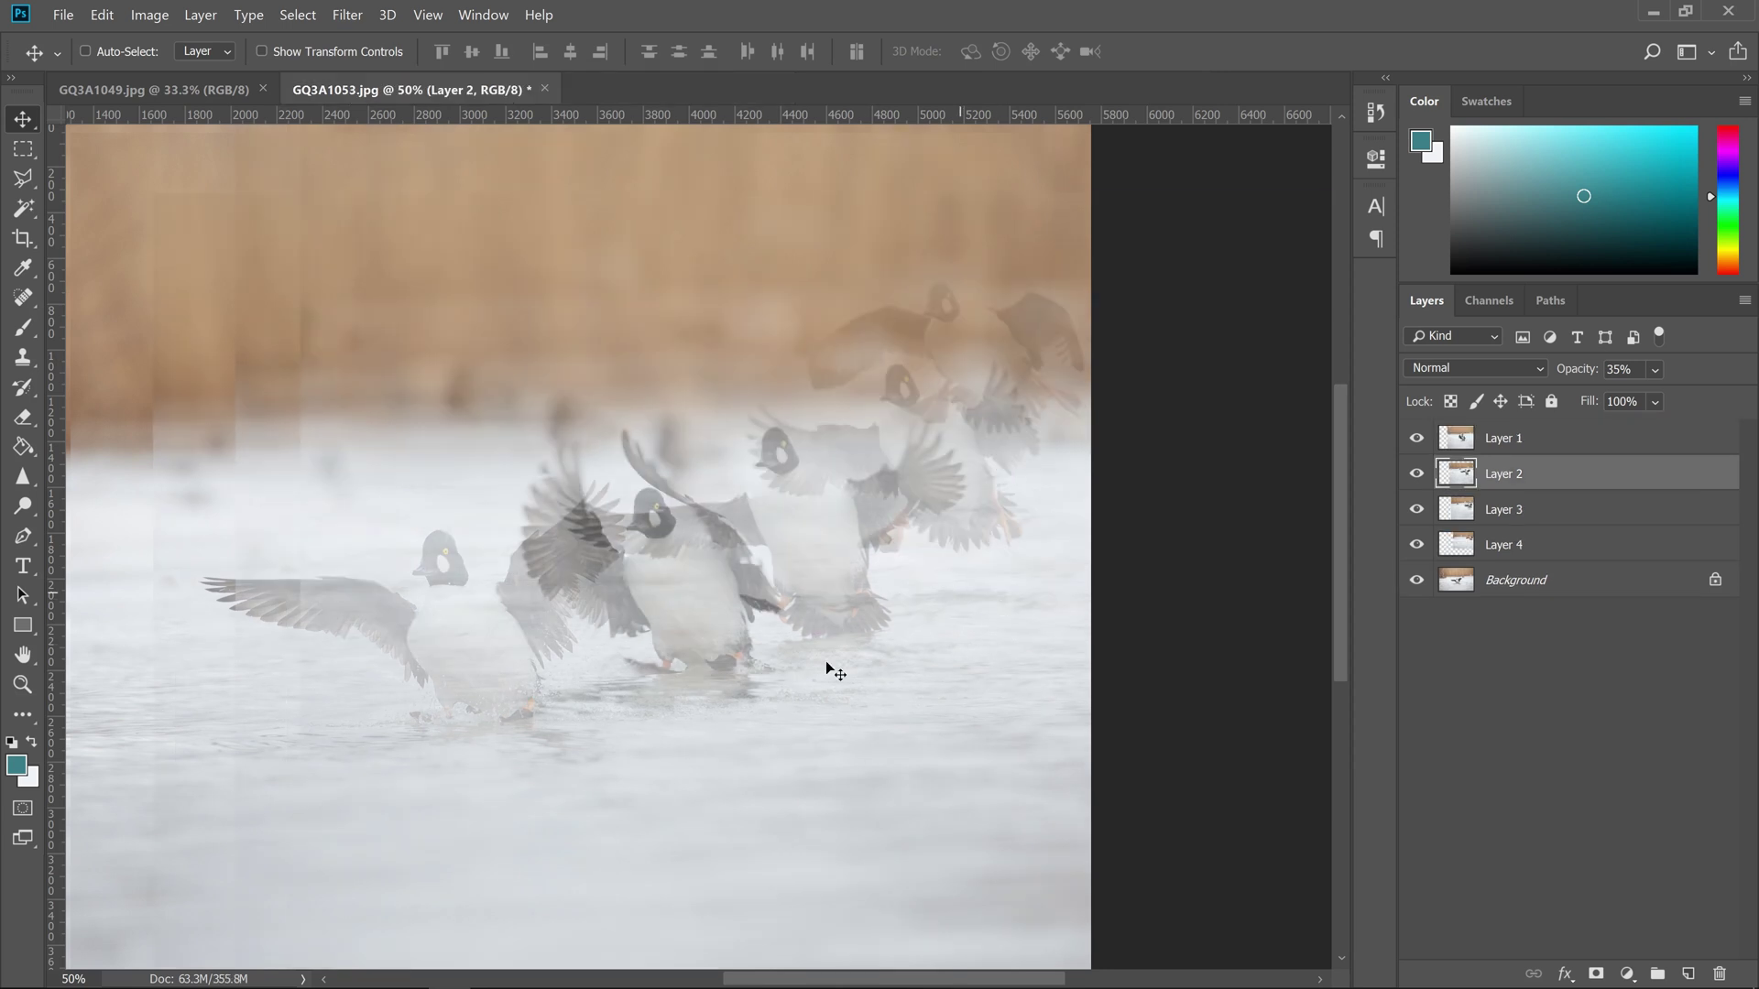
Lower the Layer 3 duck and line up Layer 4's frame with the other duck frames
left_click(1594, 510)
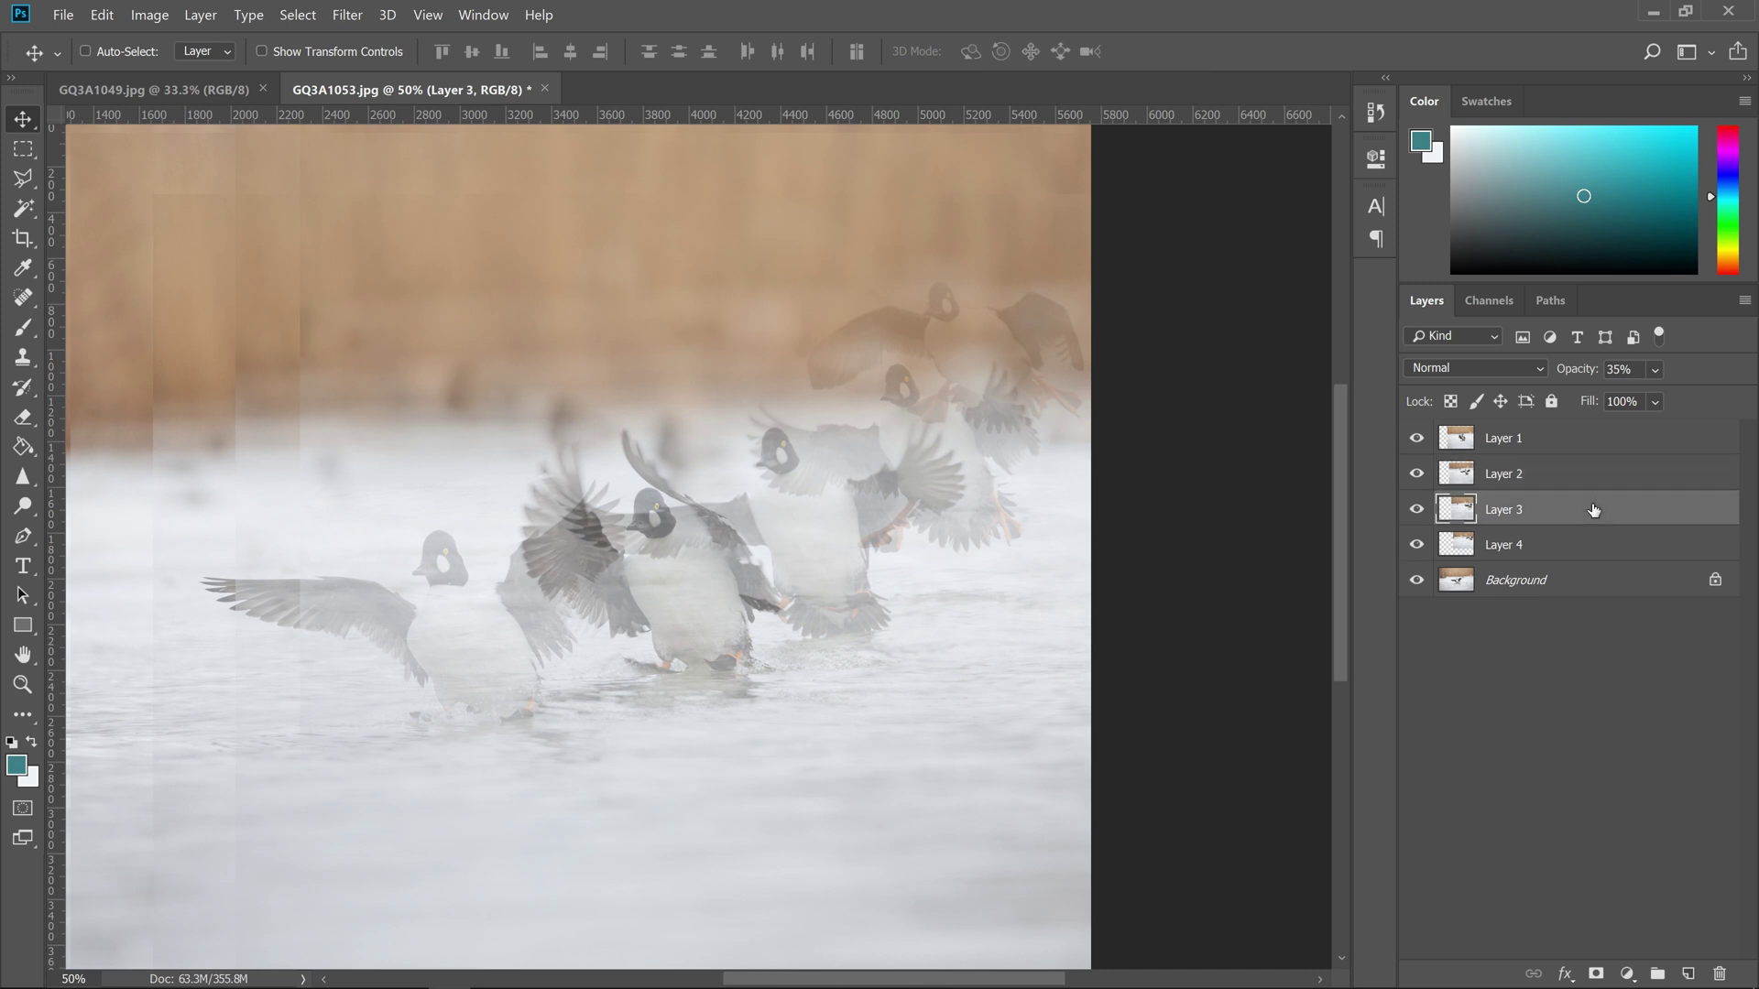
left_click_drag(1044, 502, 1048, 510)
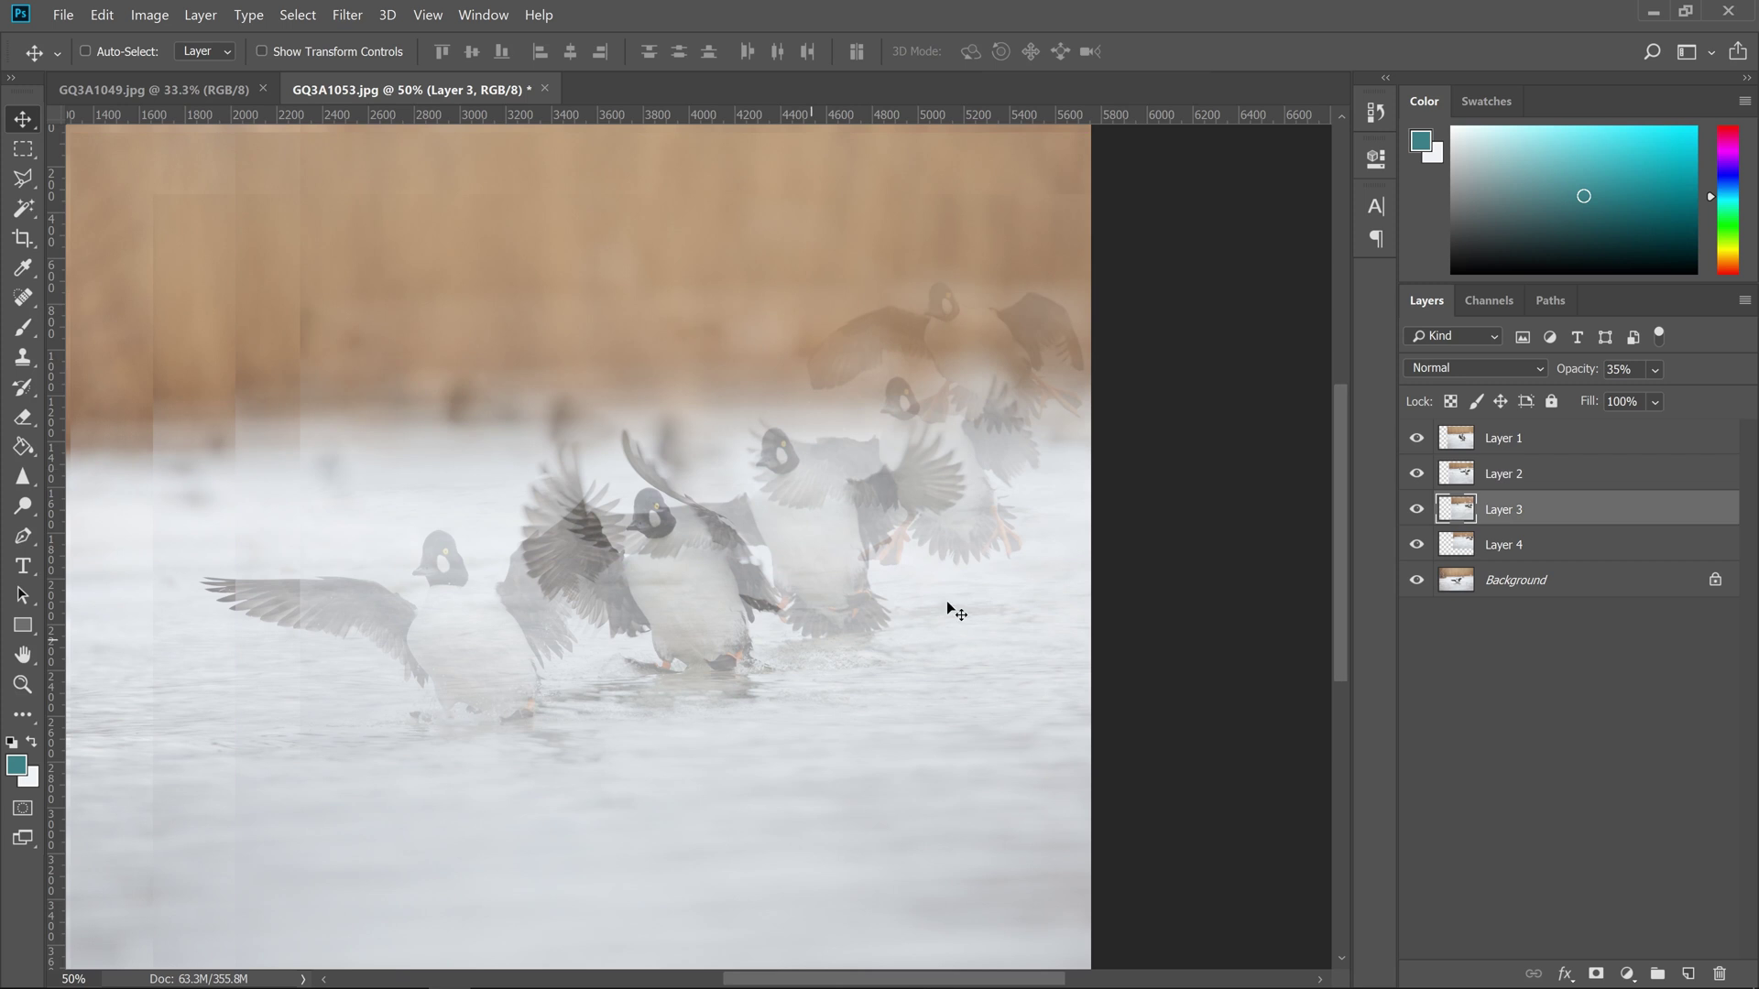
left_click(1498, 548)
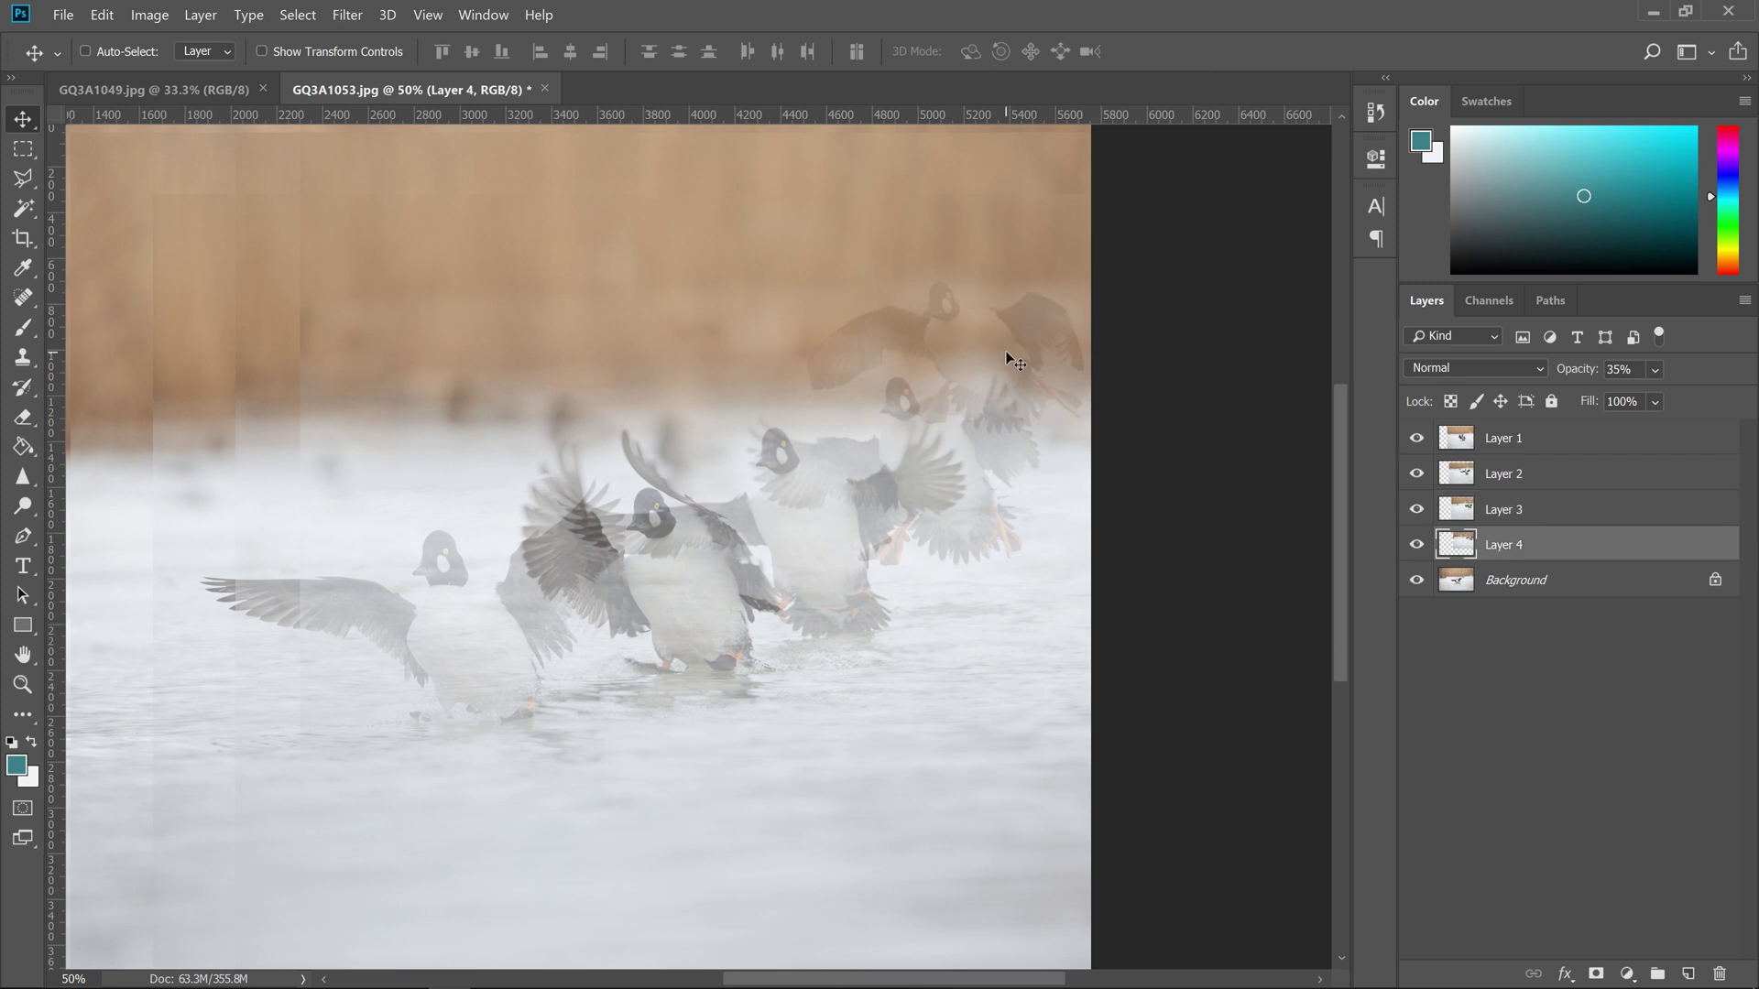
left_click_drag(1024, 371, 1033, 386)
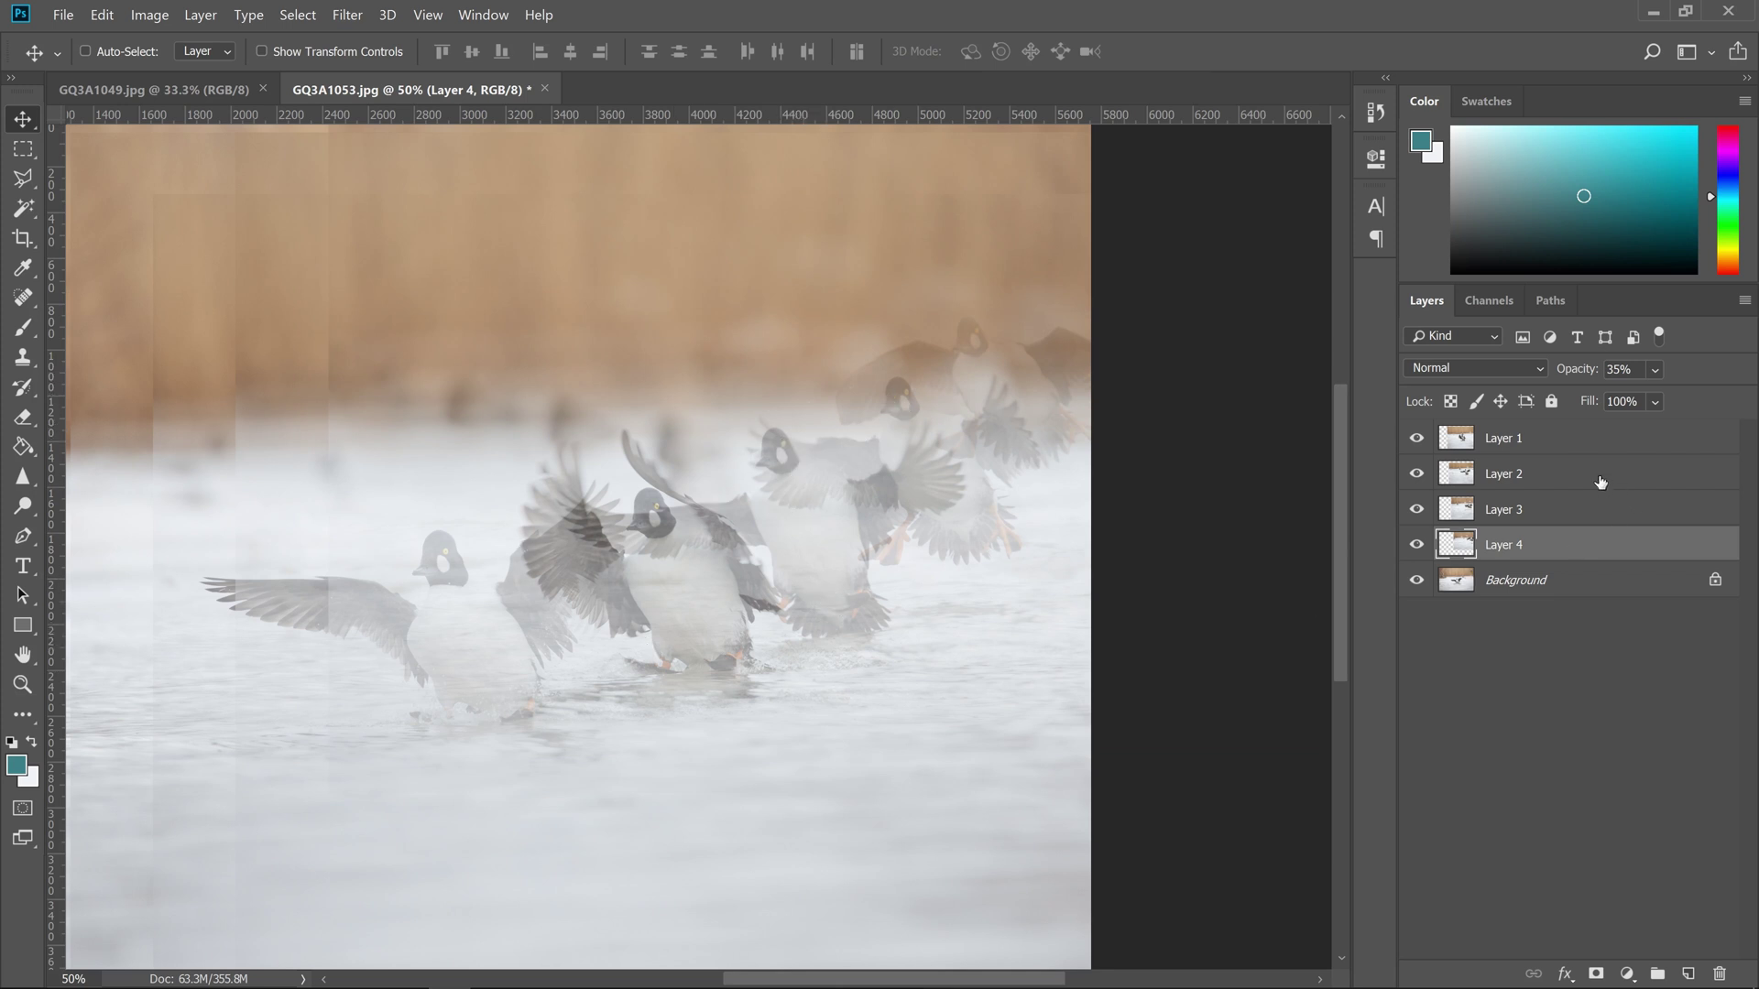
left_click(1552, 439, "shift")
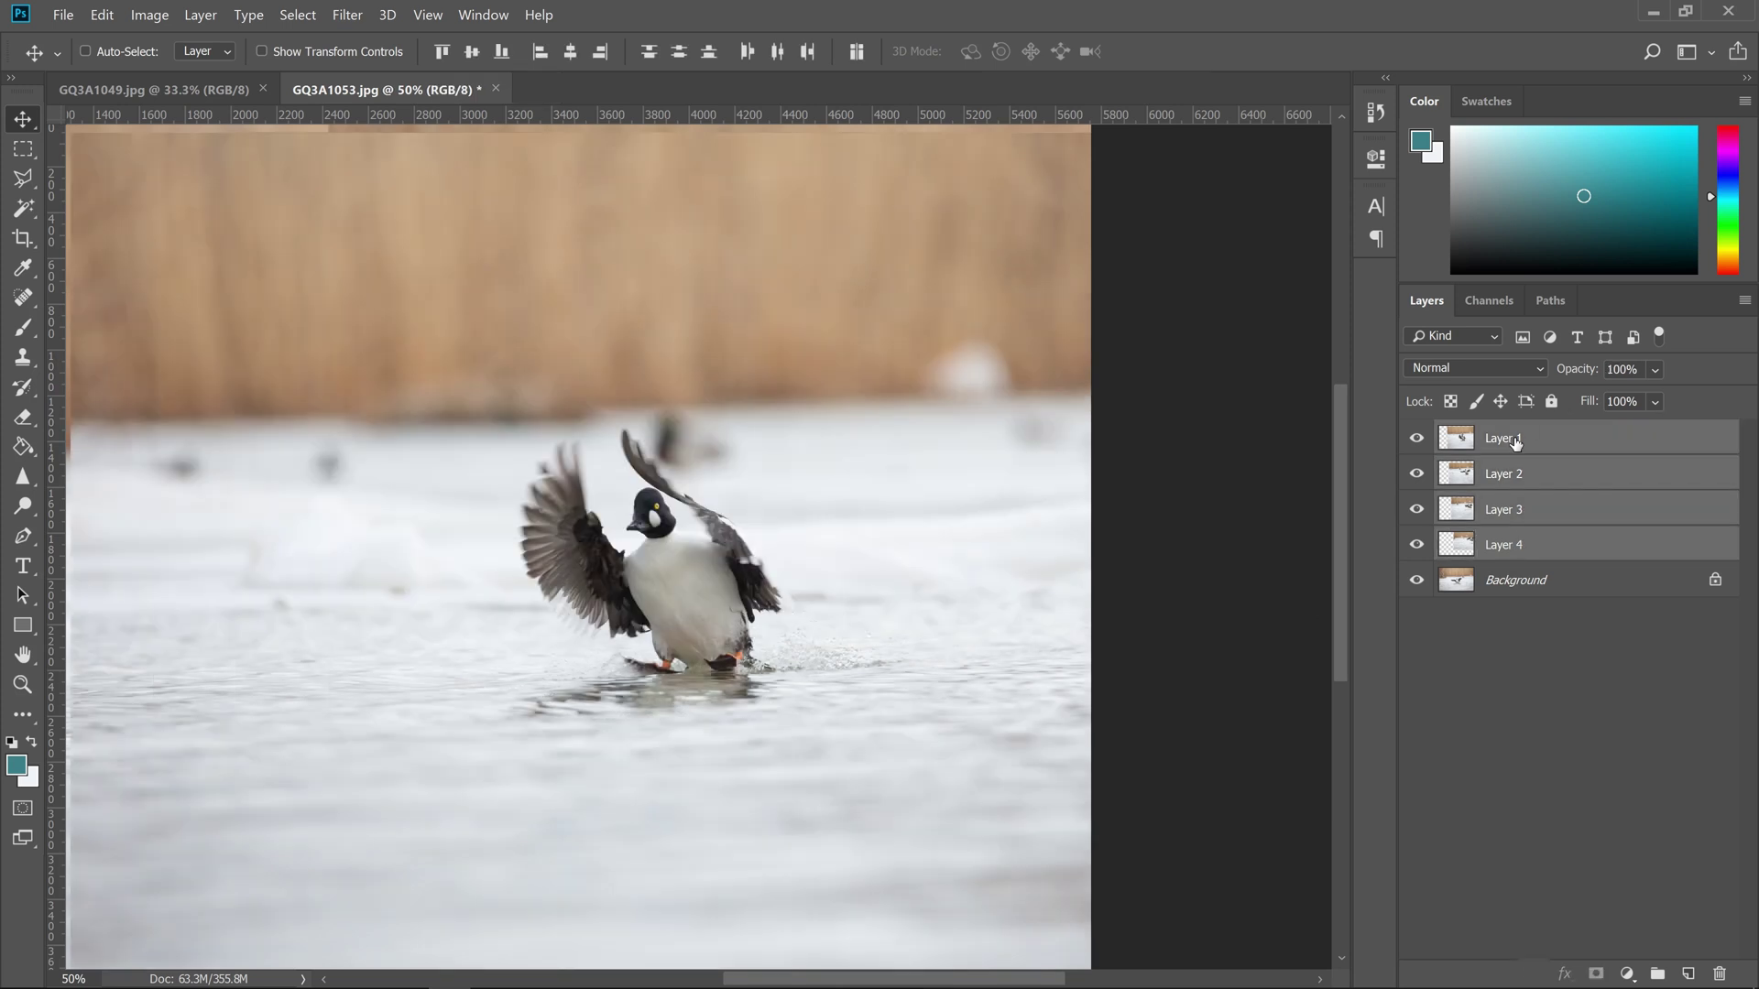
Select Layer 1's landing duck with Select > Subject and turn it into a layer mask
left_click(1513, 442)
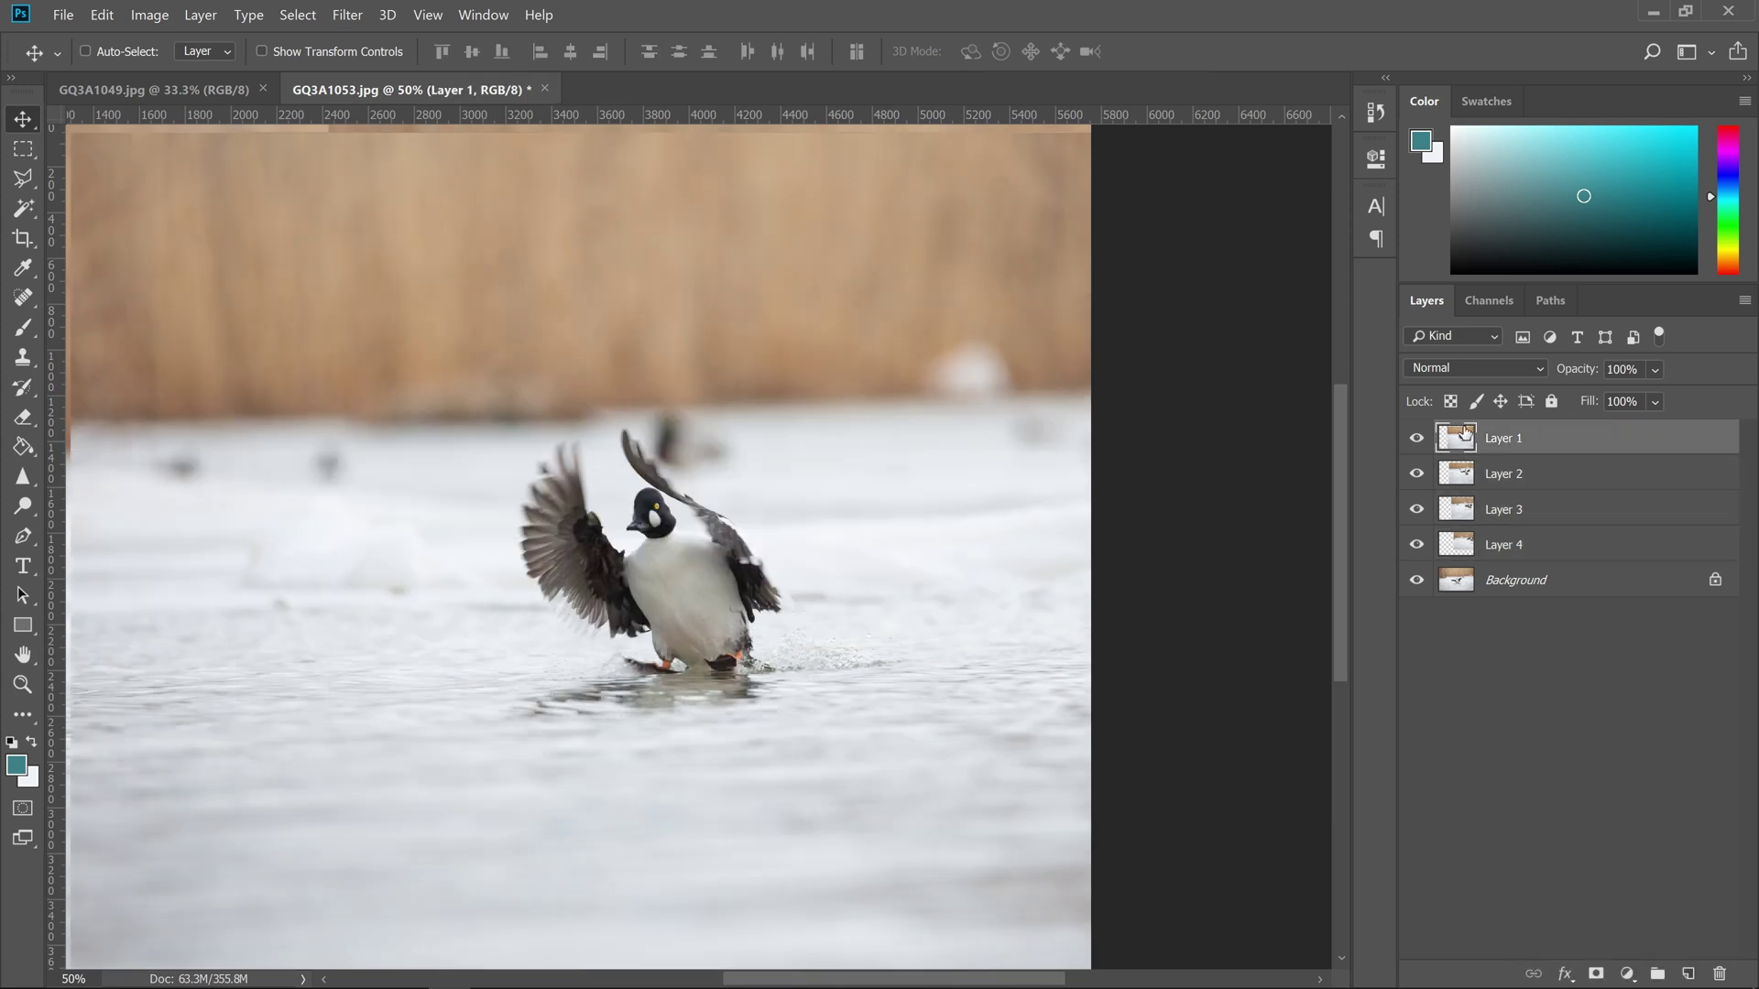
left_click(298, 14)
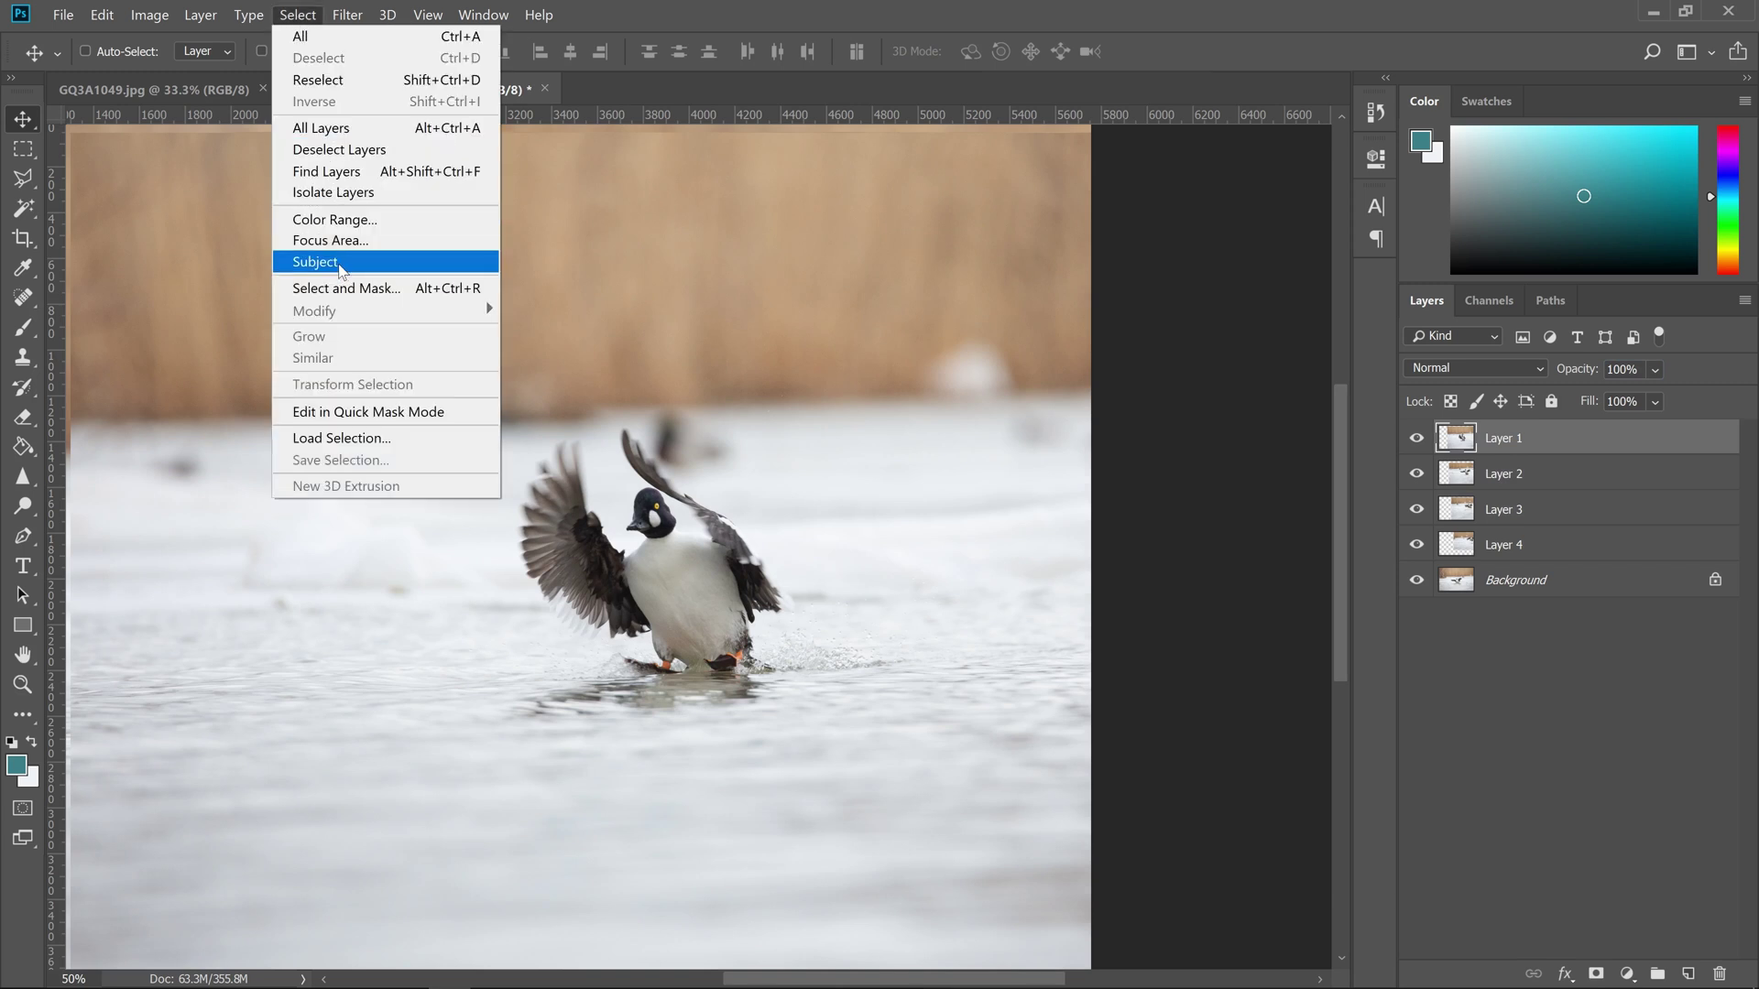
left_click(340, 264)
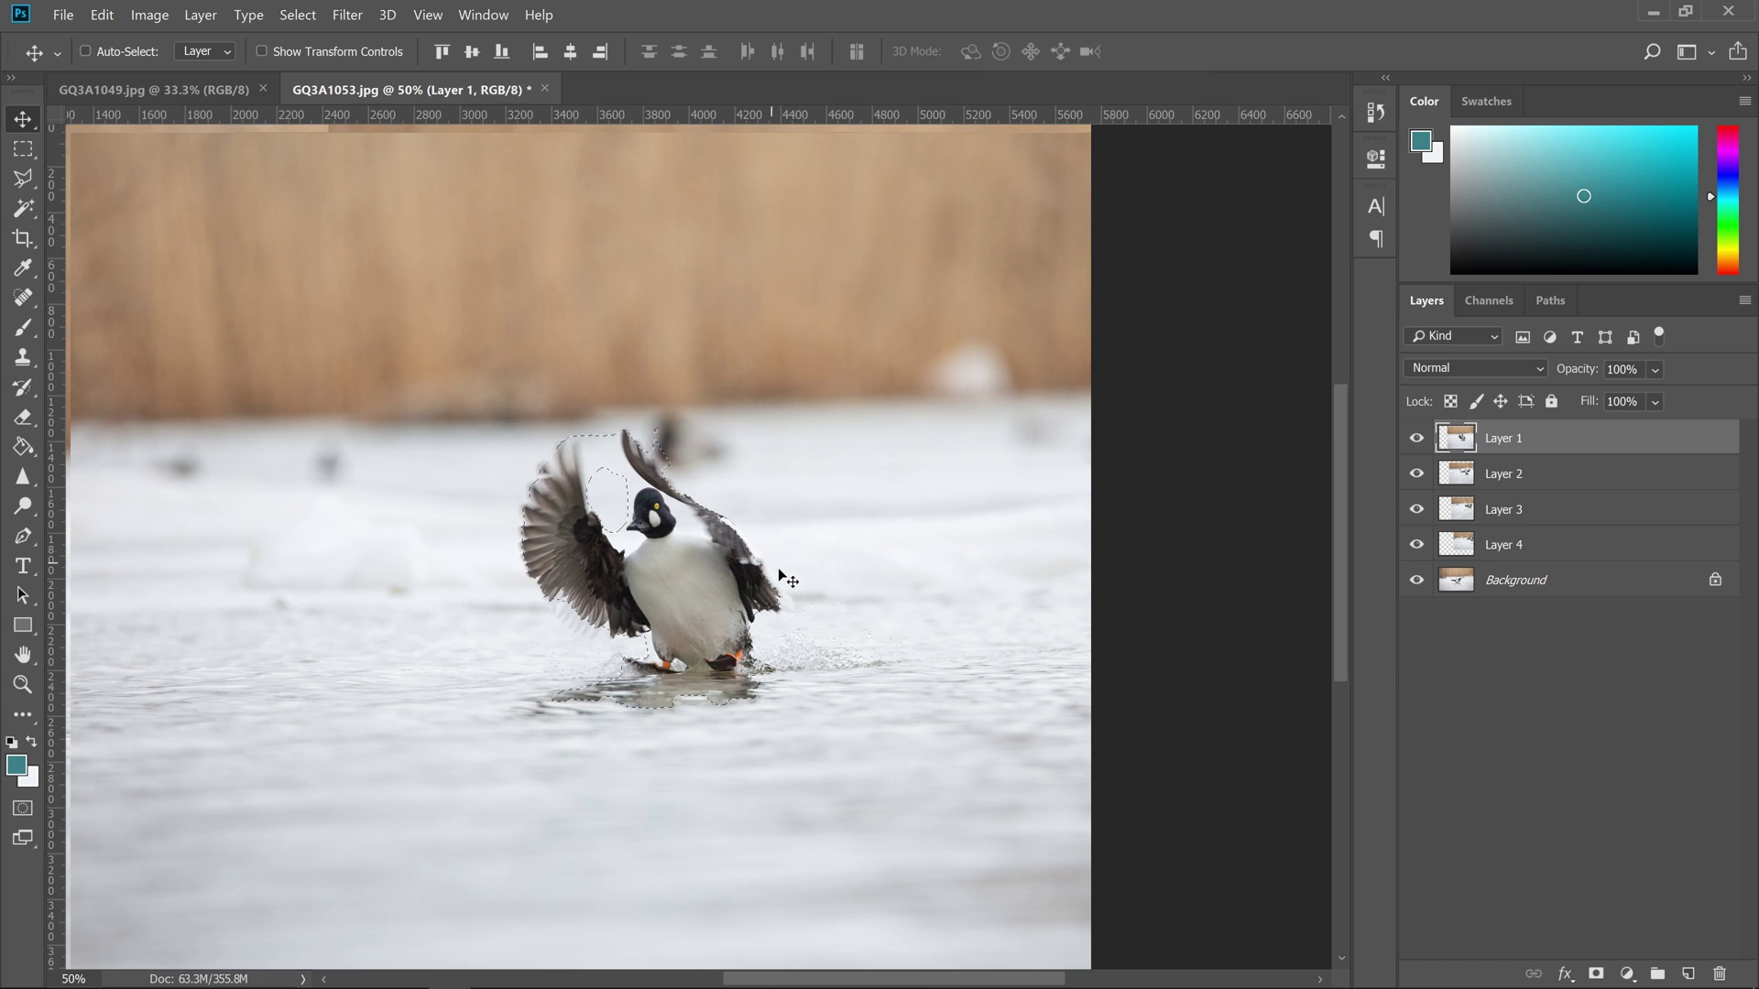
left_click(1596, 975)
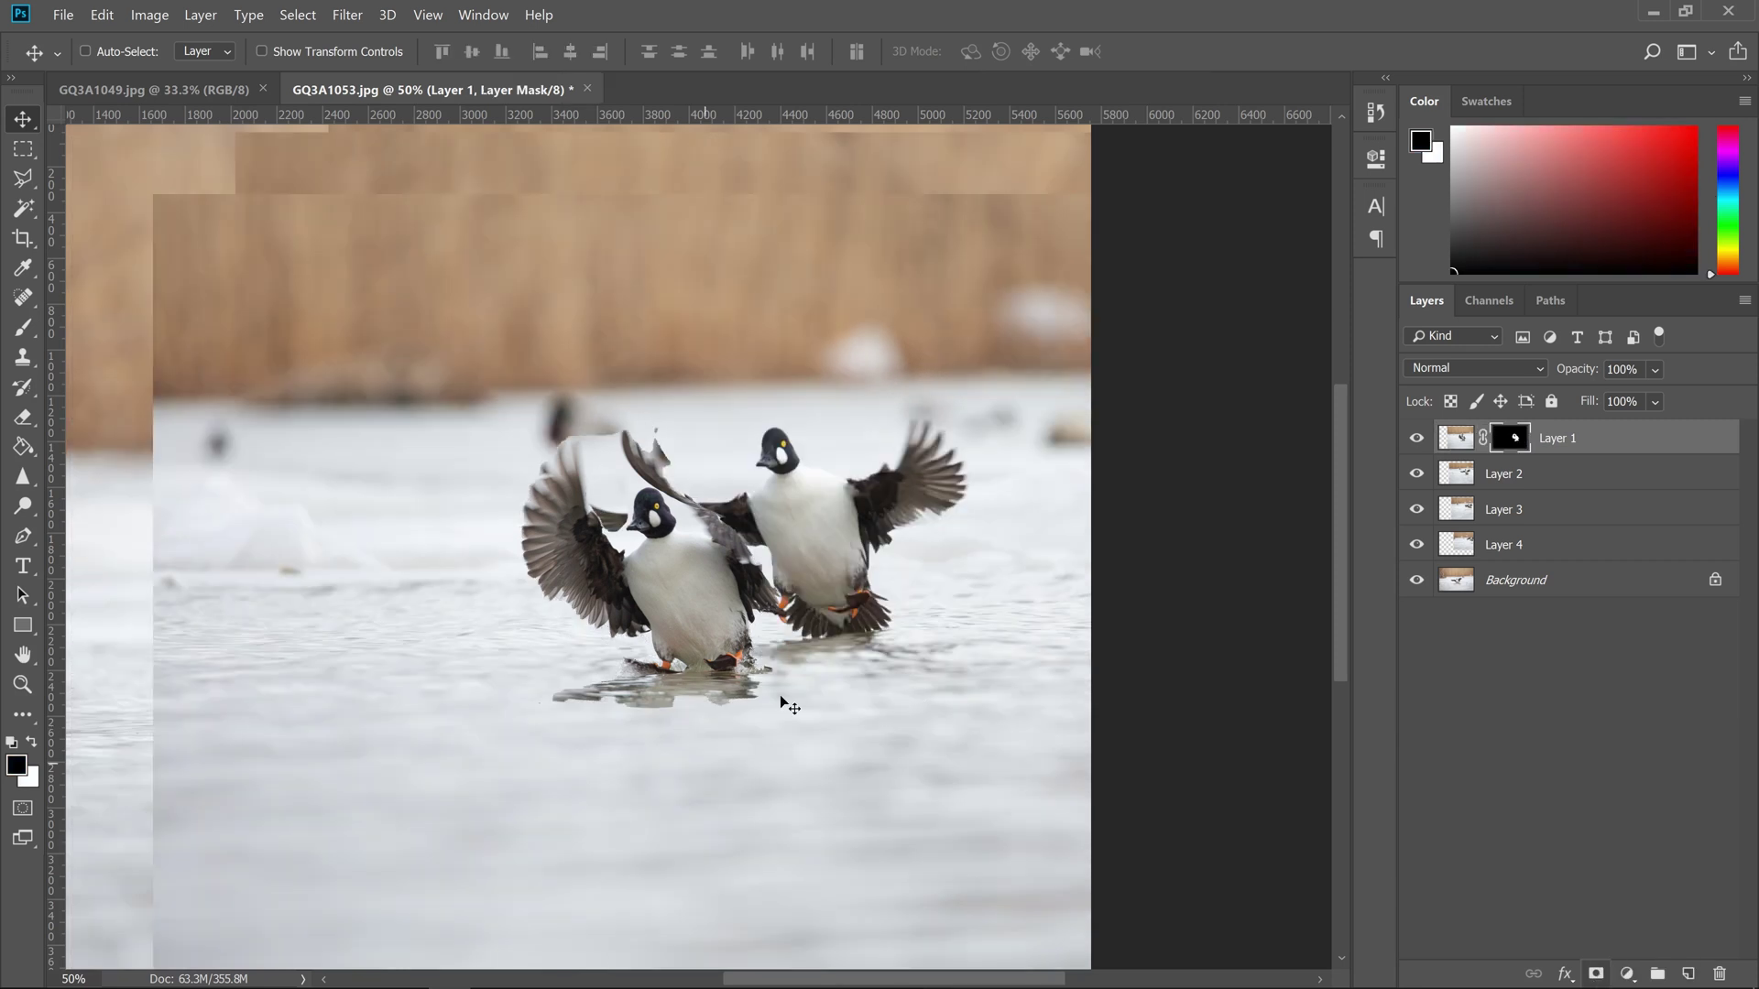
Hide Layers 2, 3, 4 and the Background to view Layer 1's duck alone
left_click(1416, 474)
left_click(1417, 509)
left_click(1416, 546)
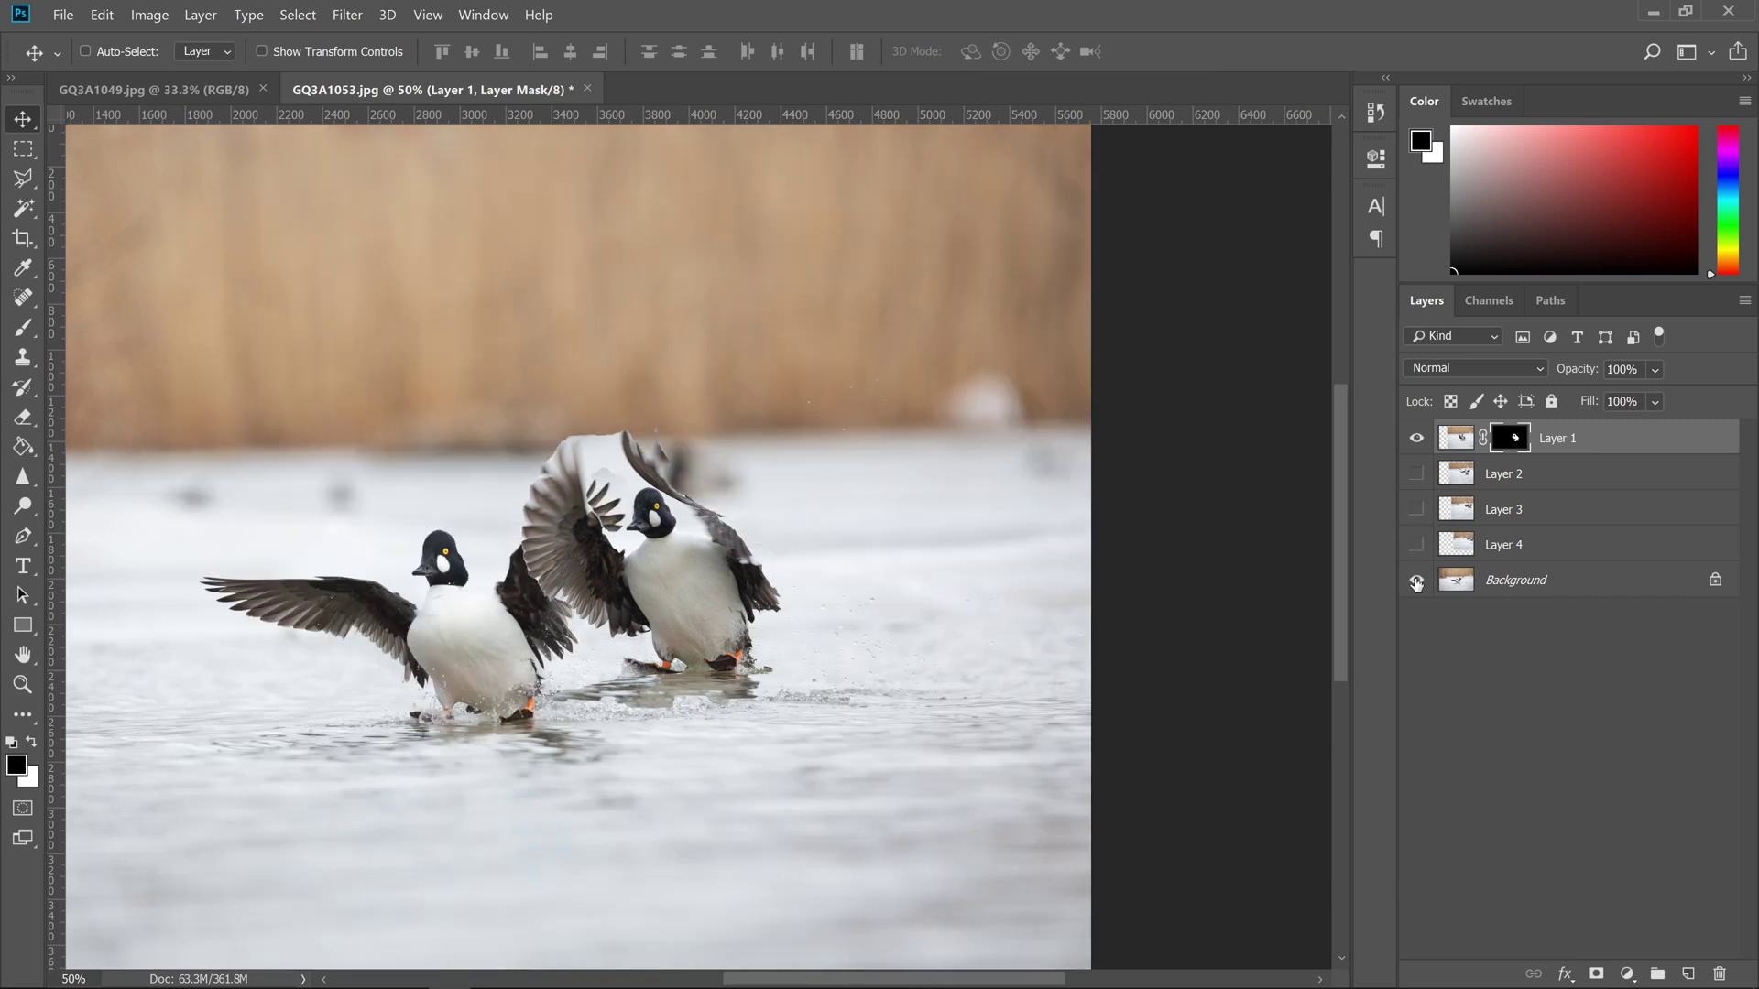
left_click(1416, 581)
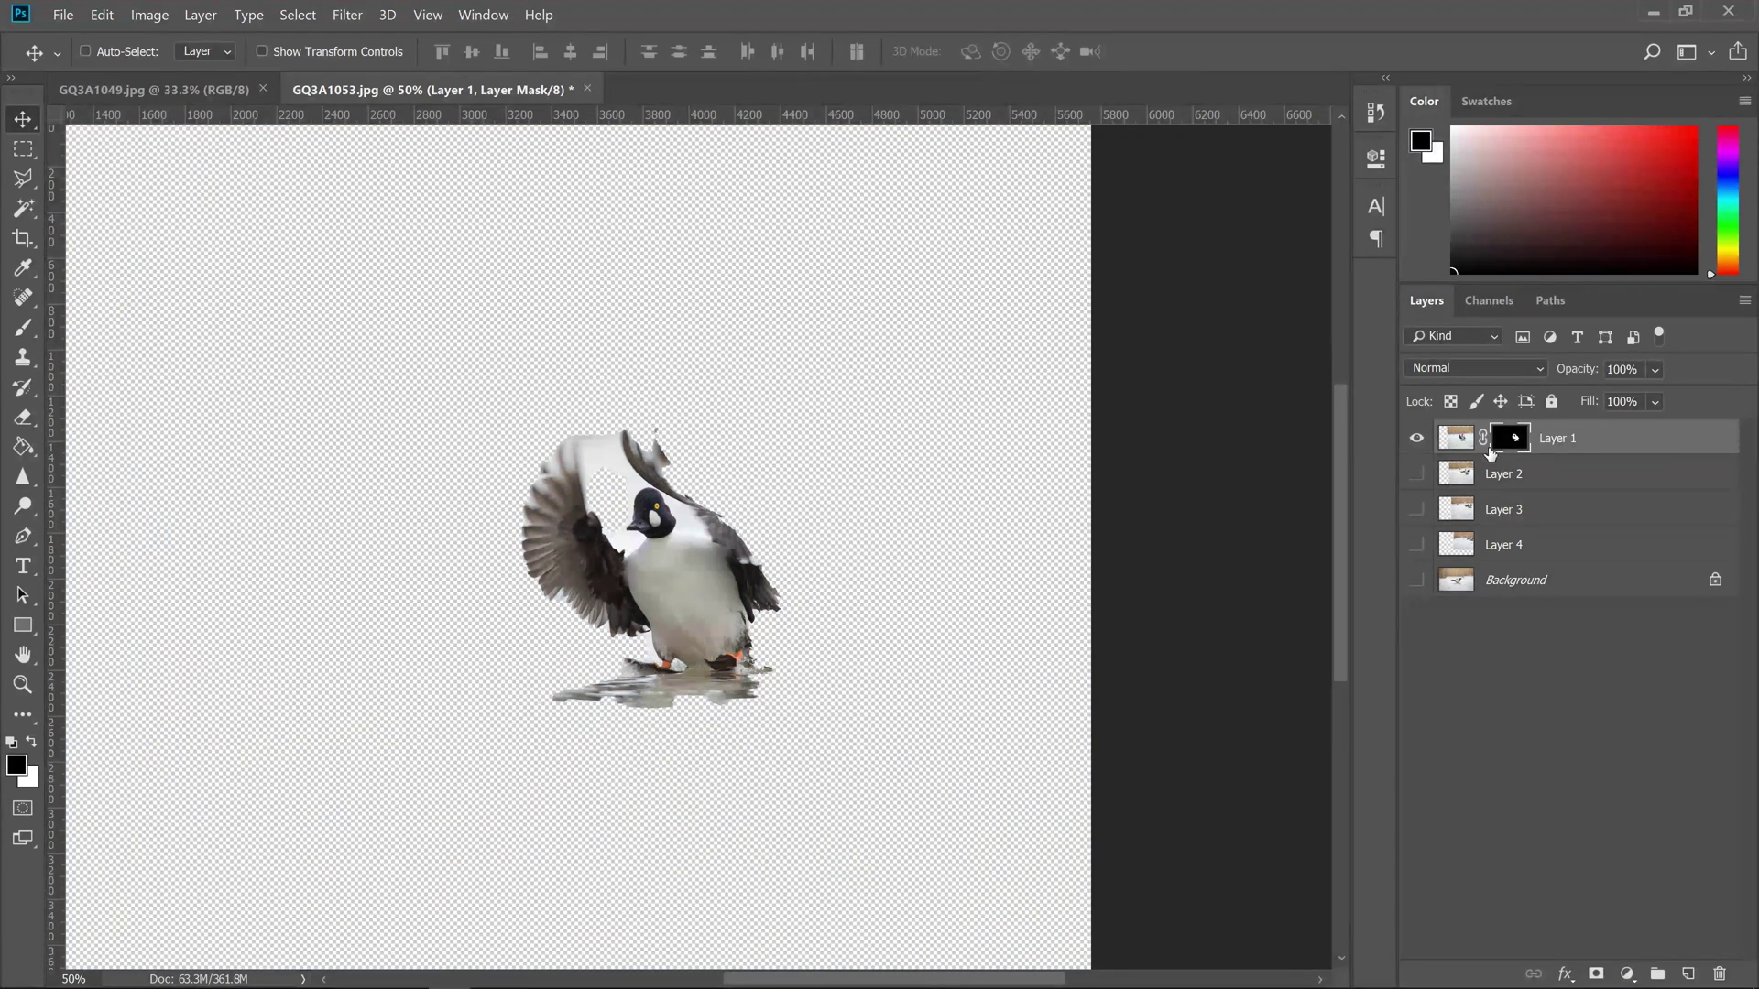
Add a black-filled layer above the Background, then target Layer 1's mask
left_click(1592, 588)
left_click(1685, 971)
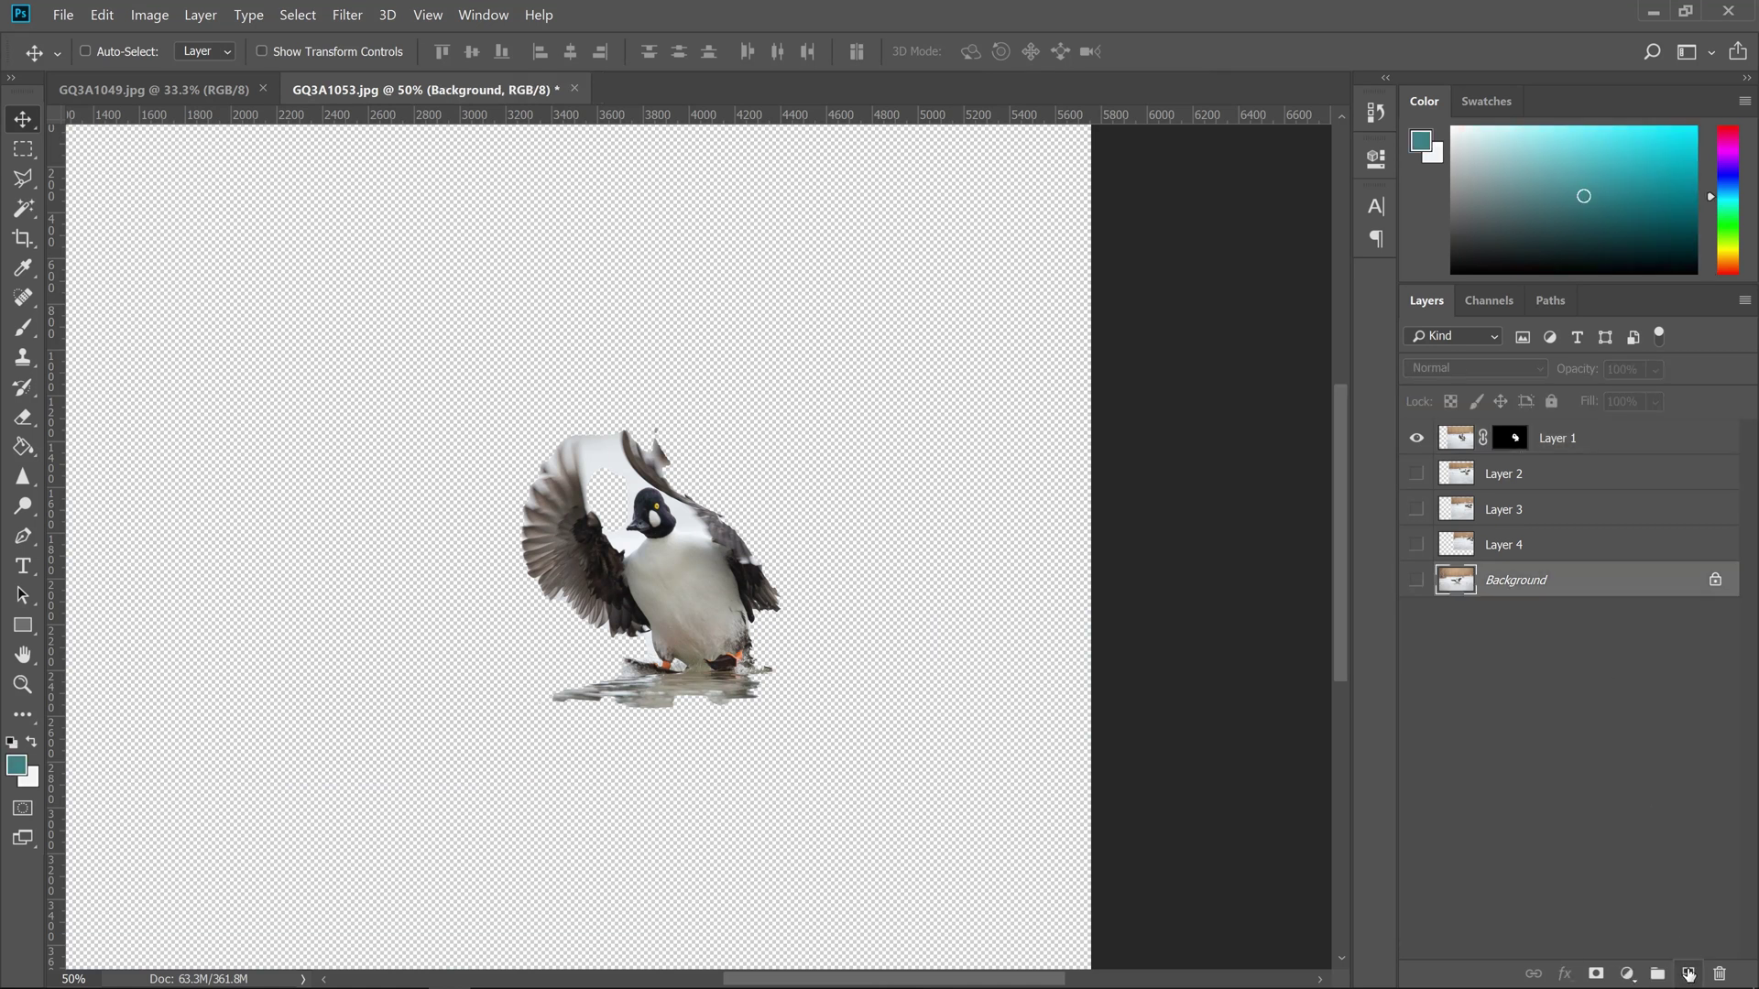
key("d")
key("alt+BackSpace")
left_click(1514, 441)
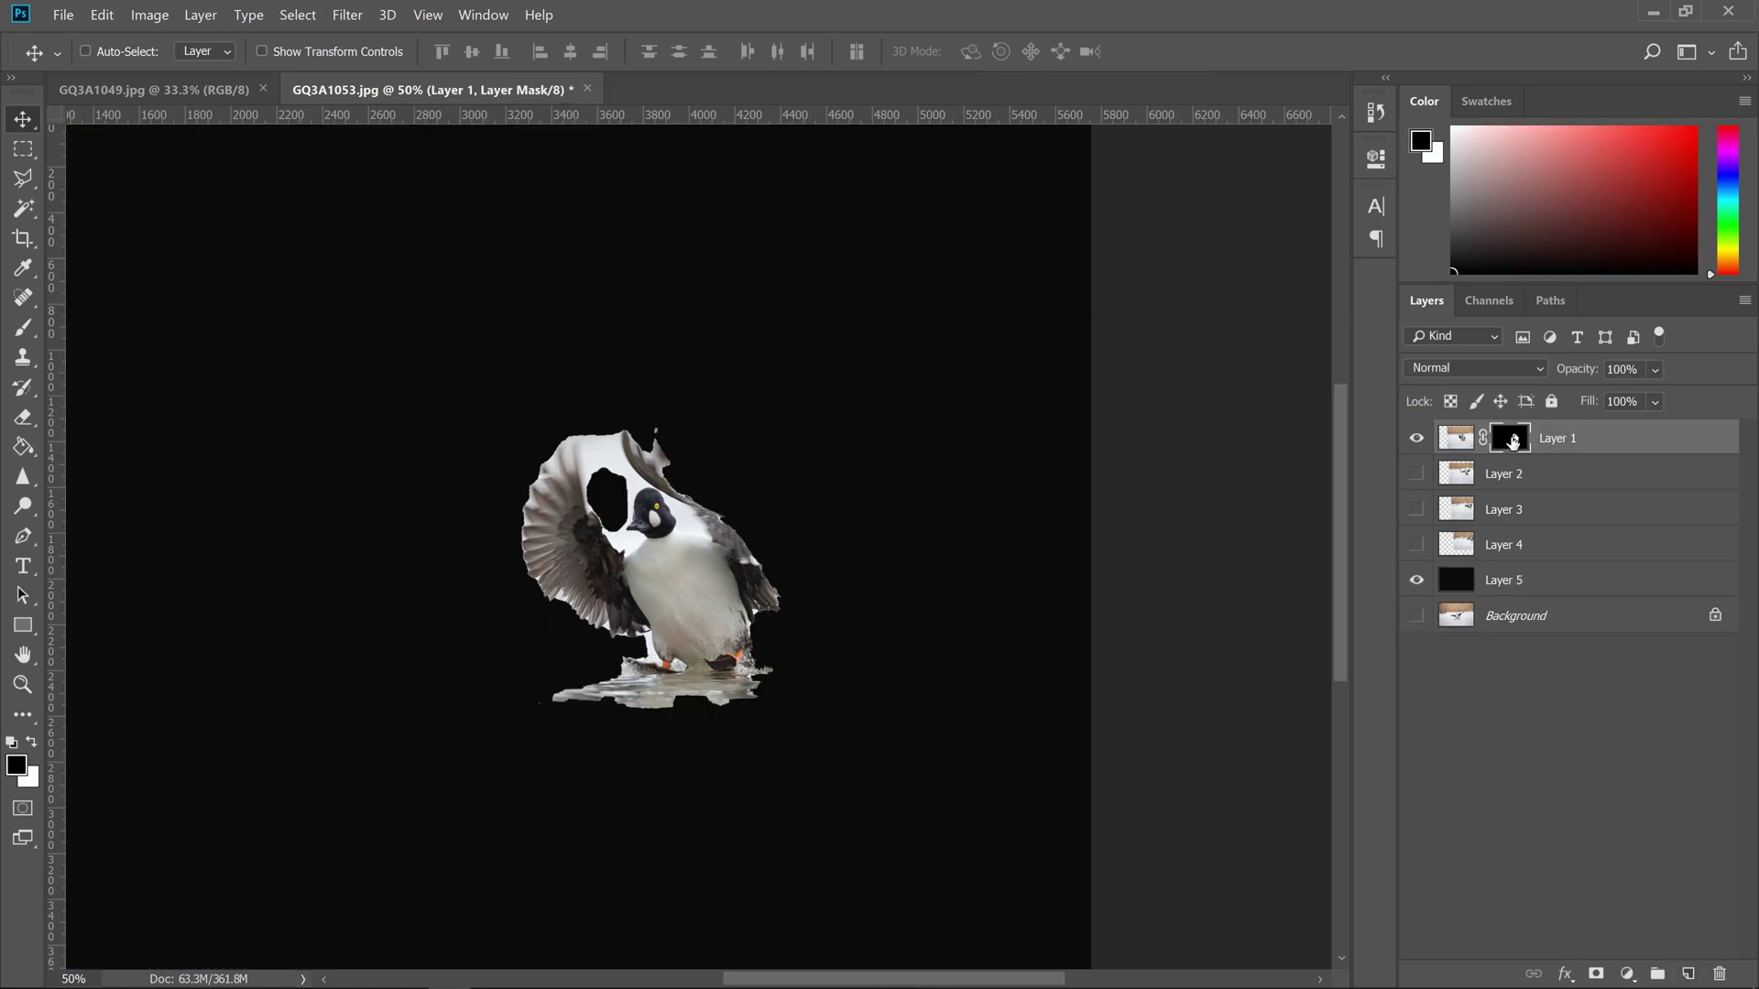
left_click(296, 17)
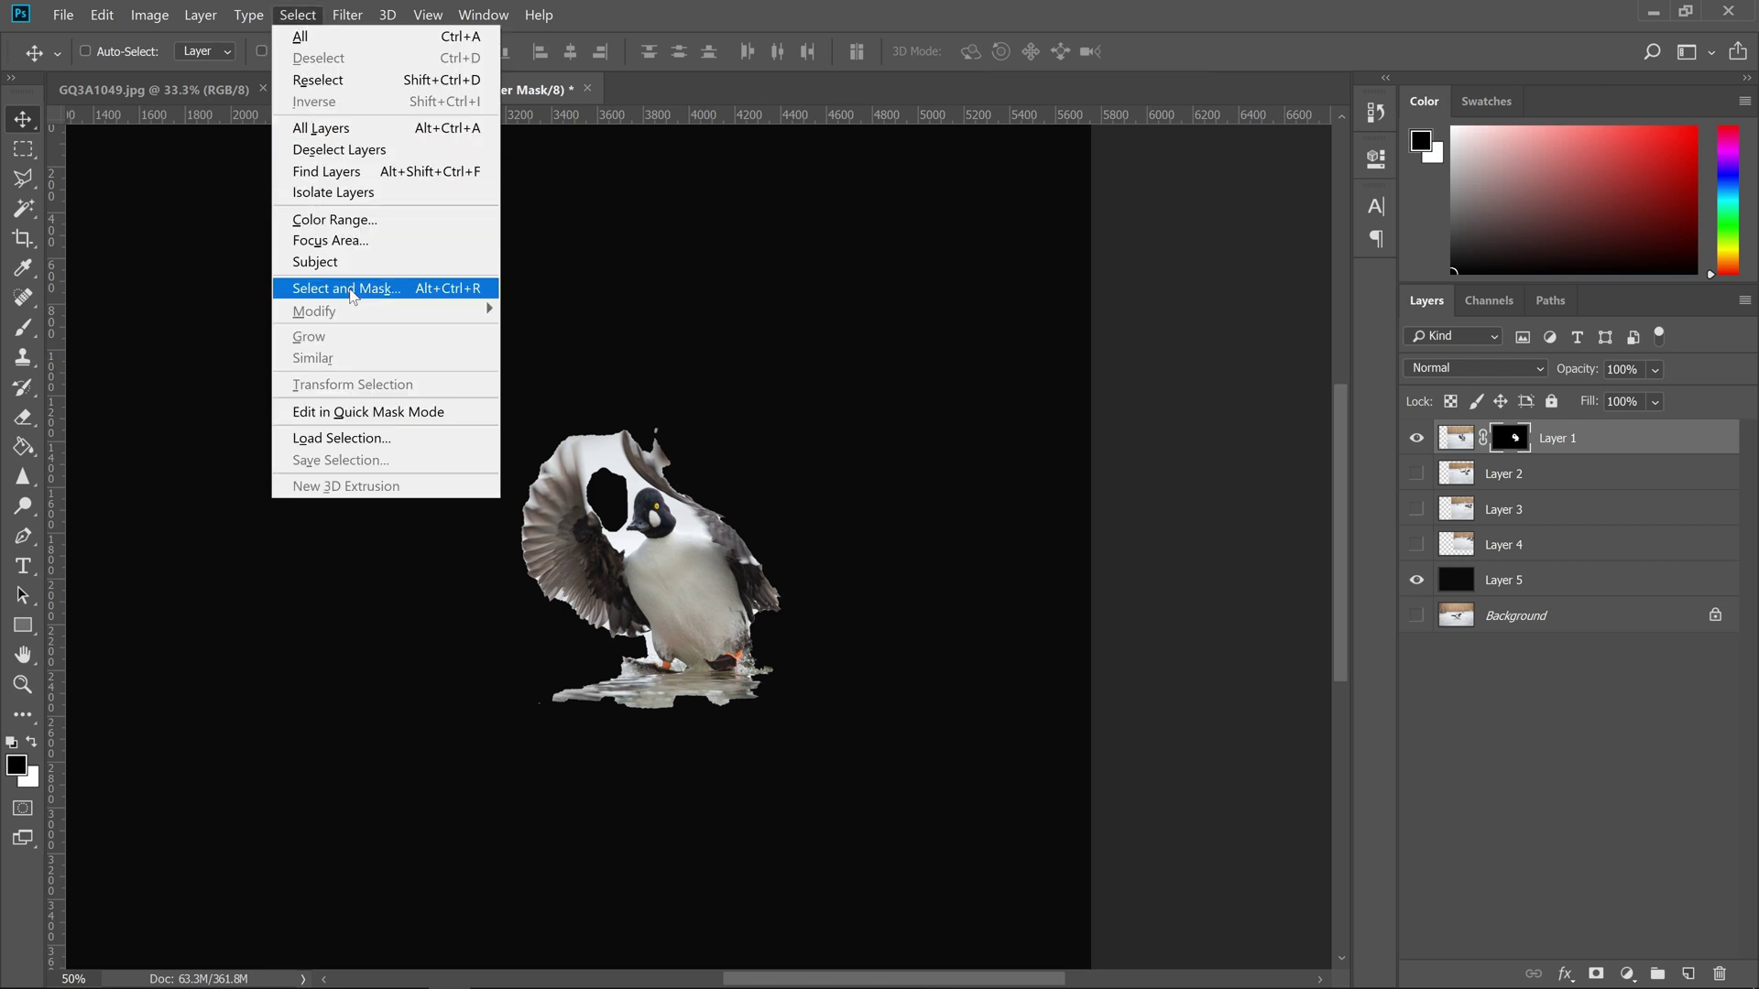
In Select and Mask, refine the duck mask around the wings and neck with an enlarged Refine Edge Brush
left_click(347, 288)
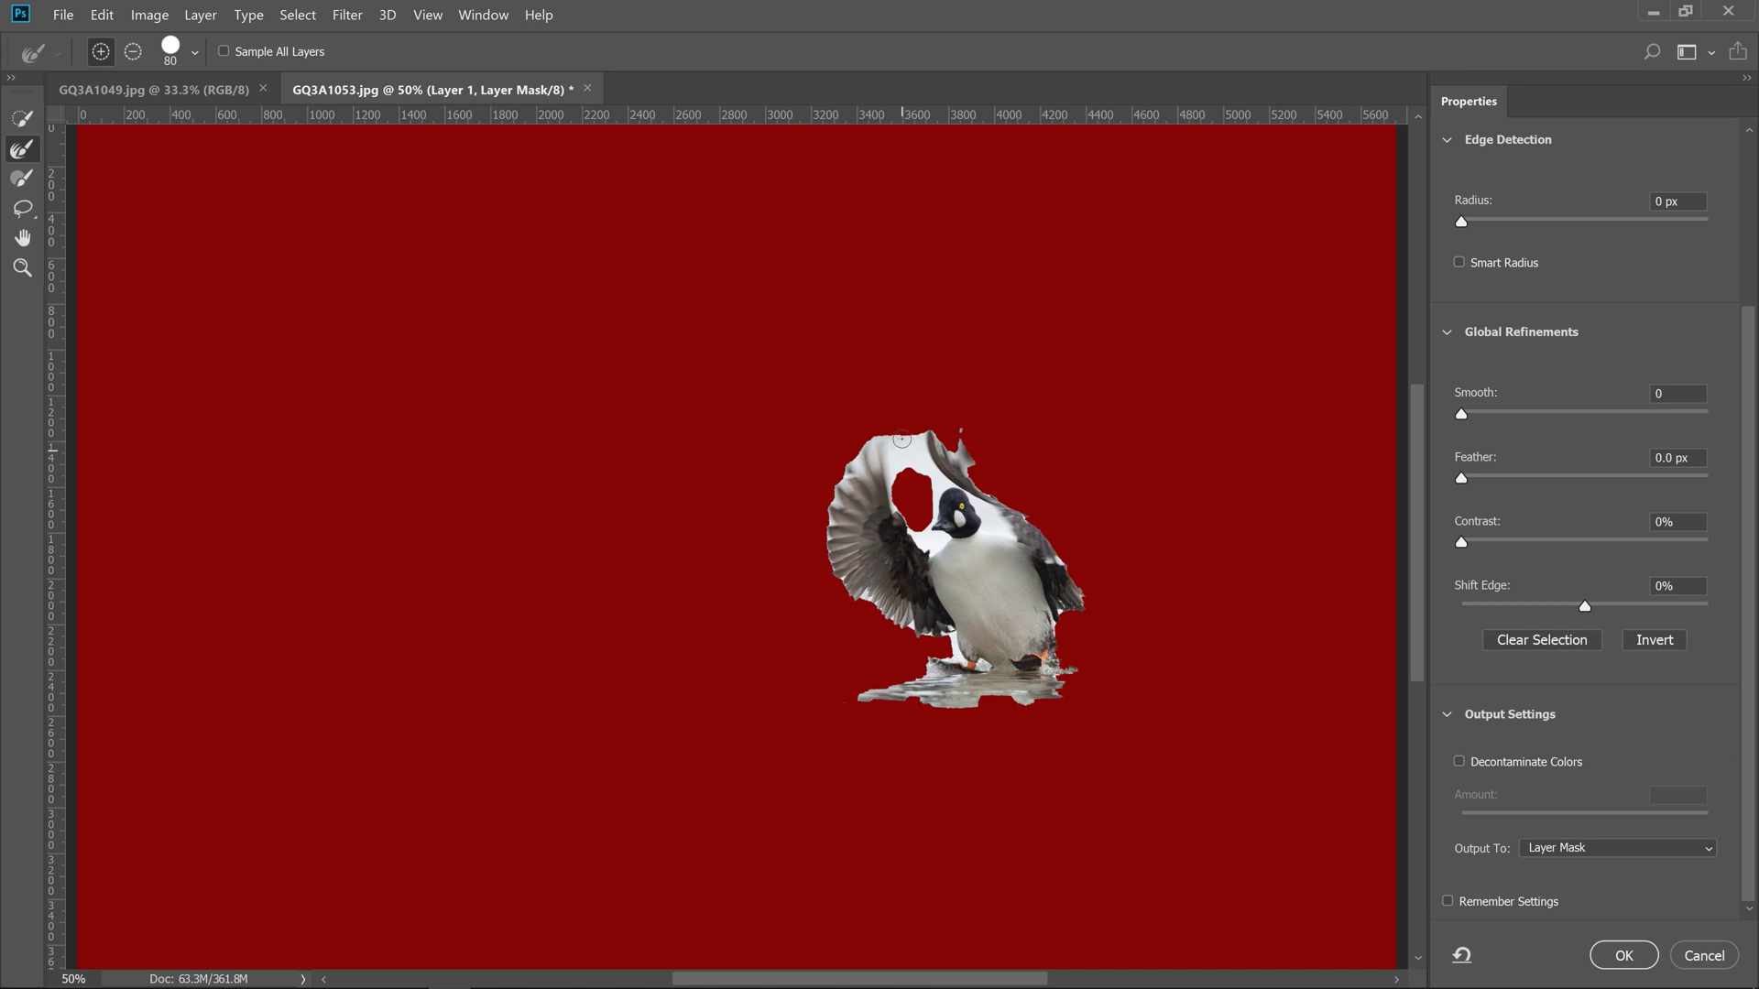
left_click_drag(902, 453, 917, 526)
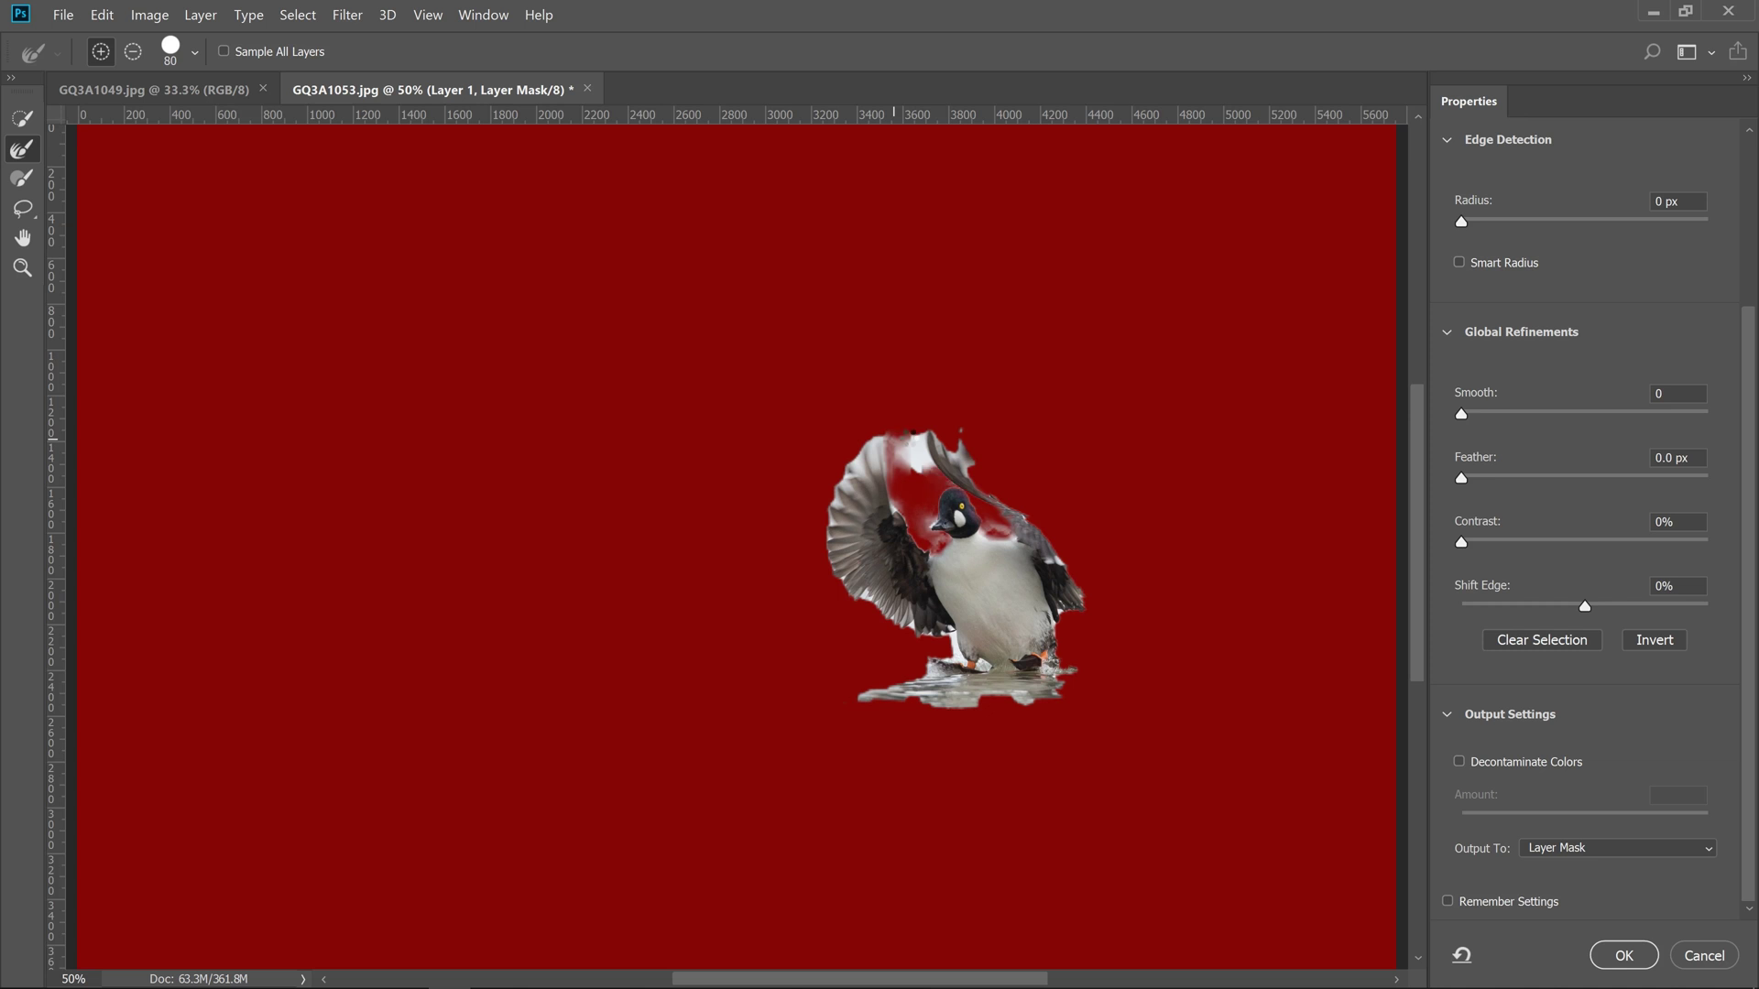
left_click(911, 437)
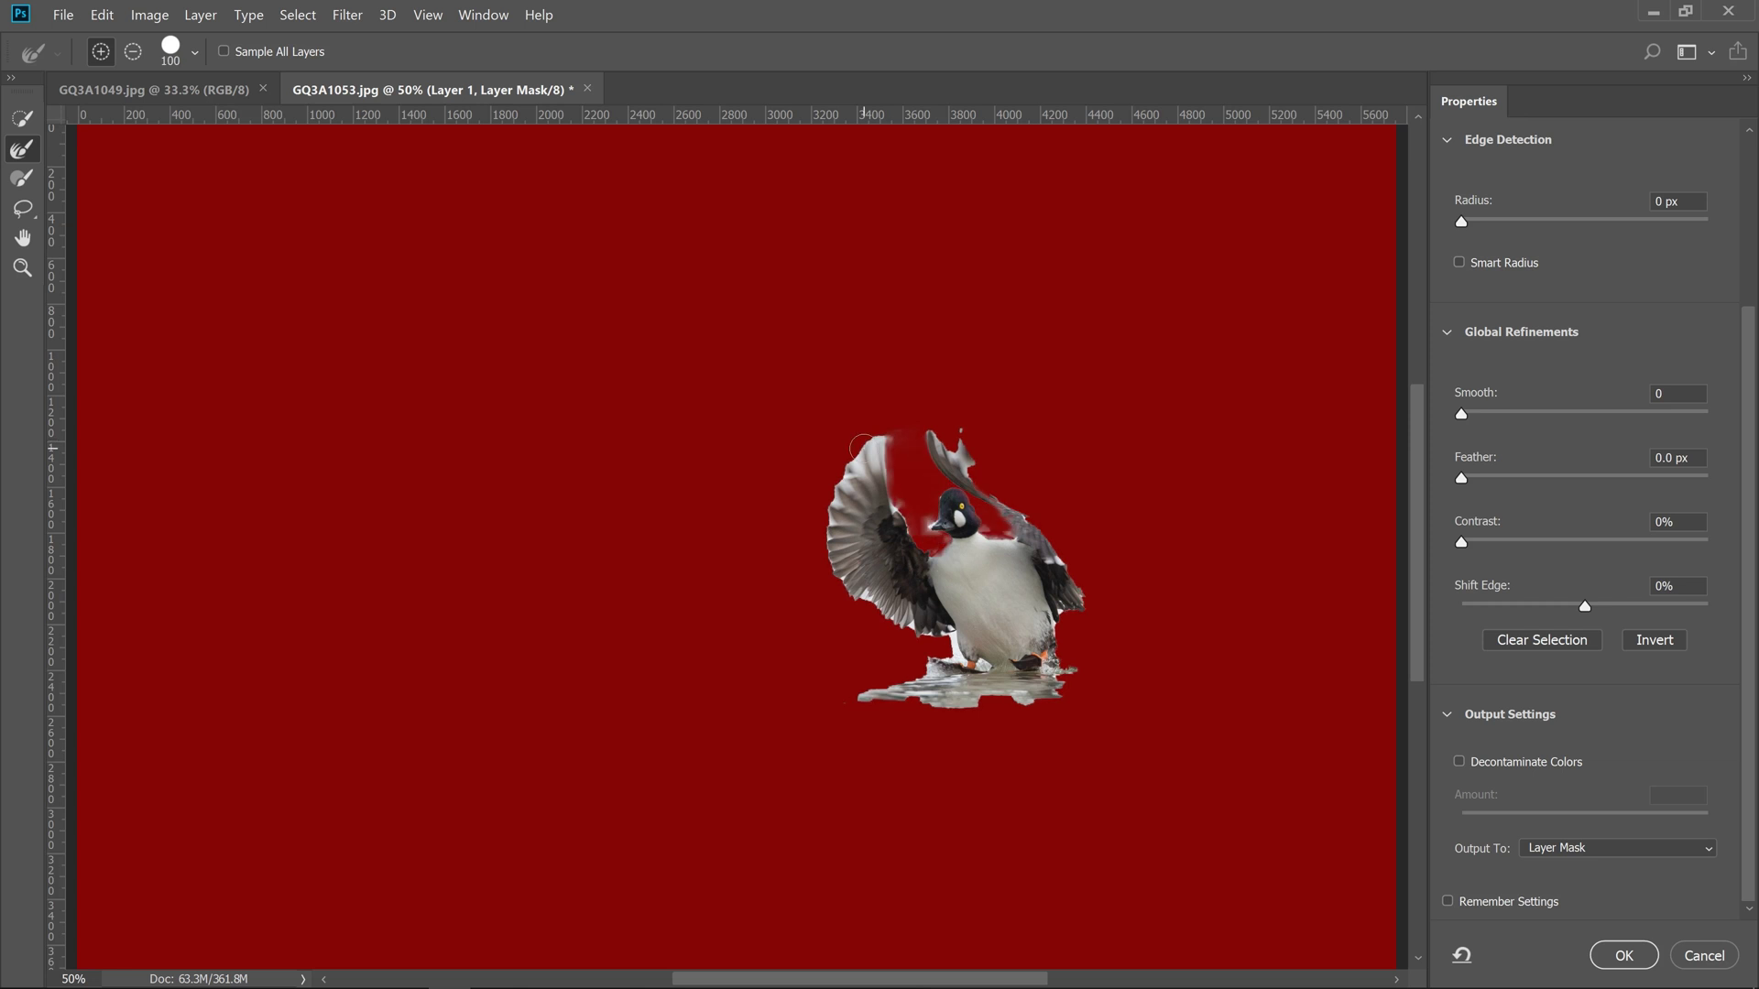
key("bracketright")
key("bracketright")
key("bracketright")
key("bracketright")
key("bracketright")
key("bracketright")
left_click(1634, 955)
Show the reedy Background again and nudge Layer 1's masked duck into place beside the base duck
left_click(1417, 618)
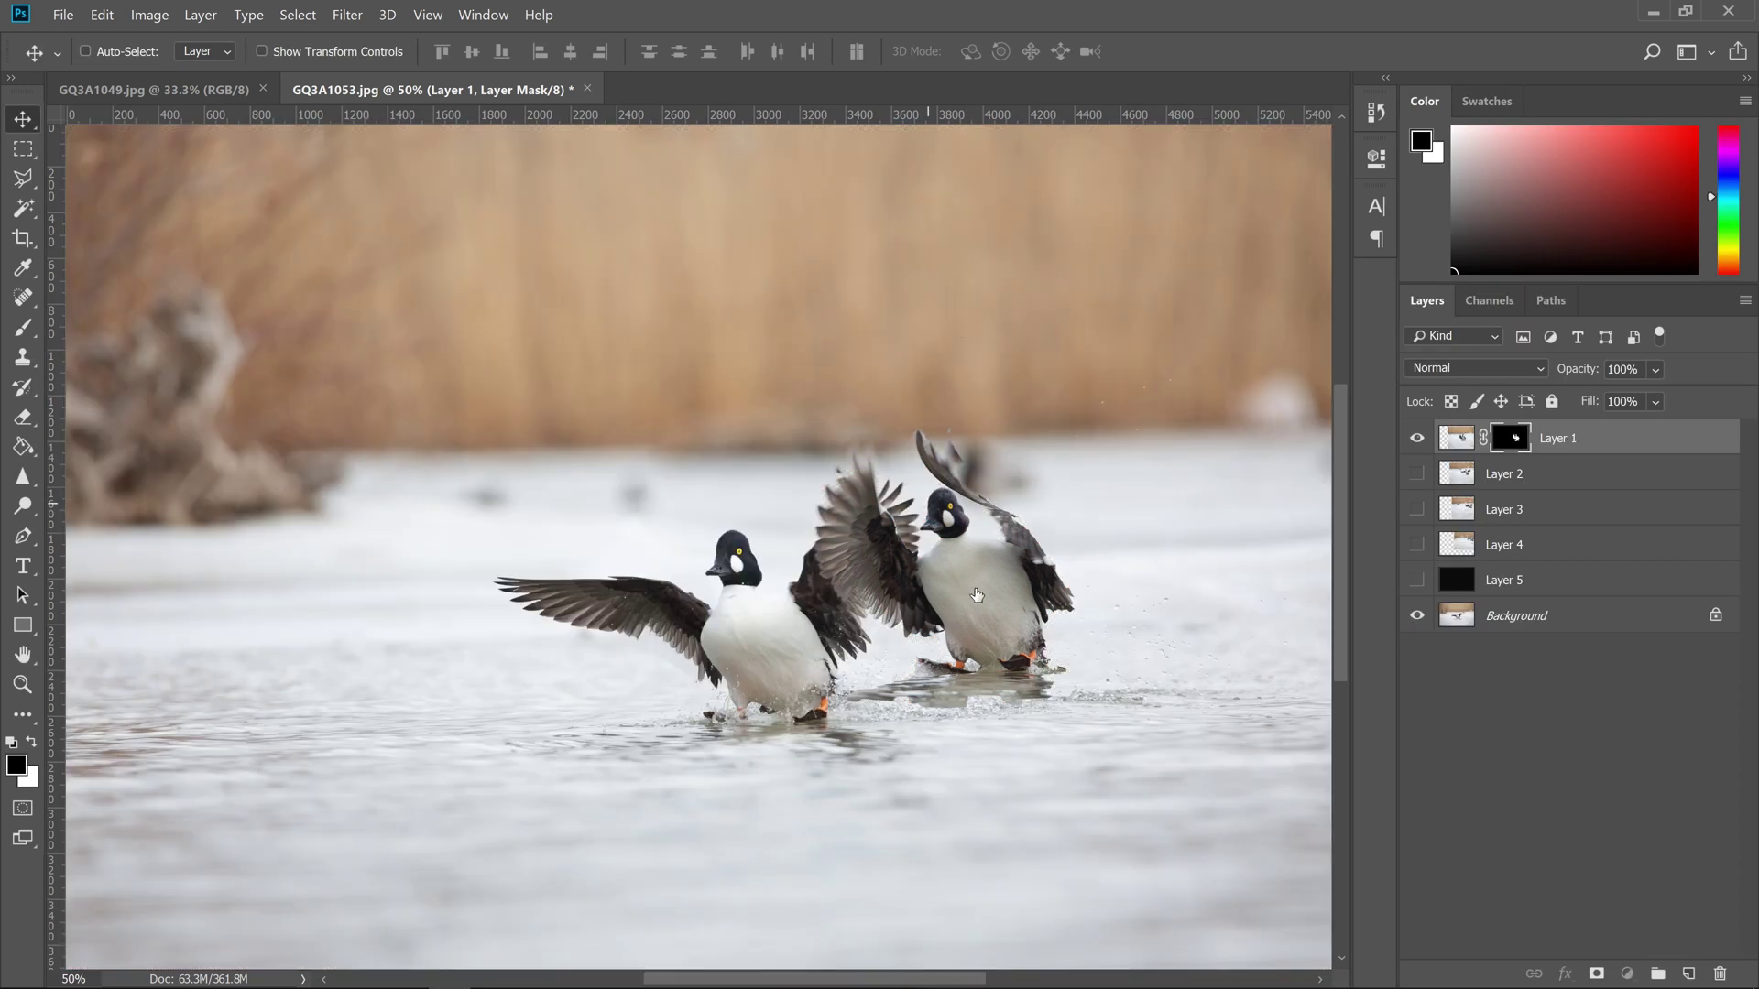
key("ctrl+2")
mouse_move(981, 602)
left_mouse_down()
mouse_move(980, 575)
mouse_move(966, 586)
left_mouse_up()
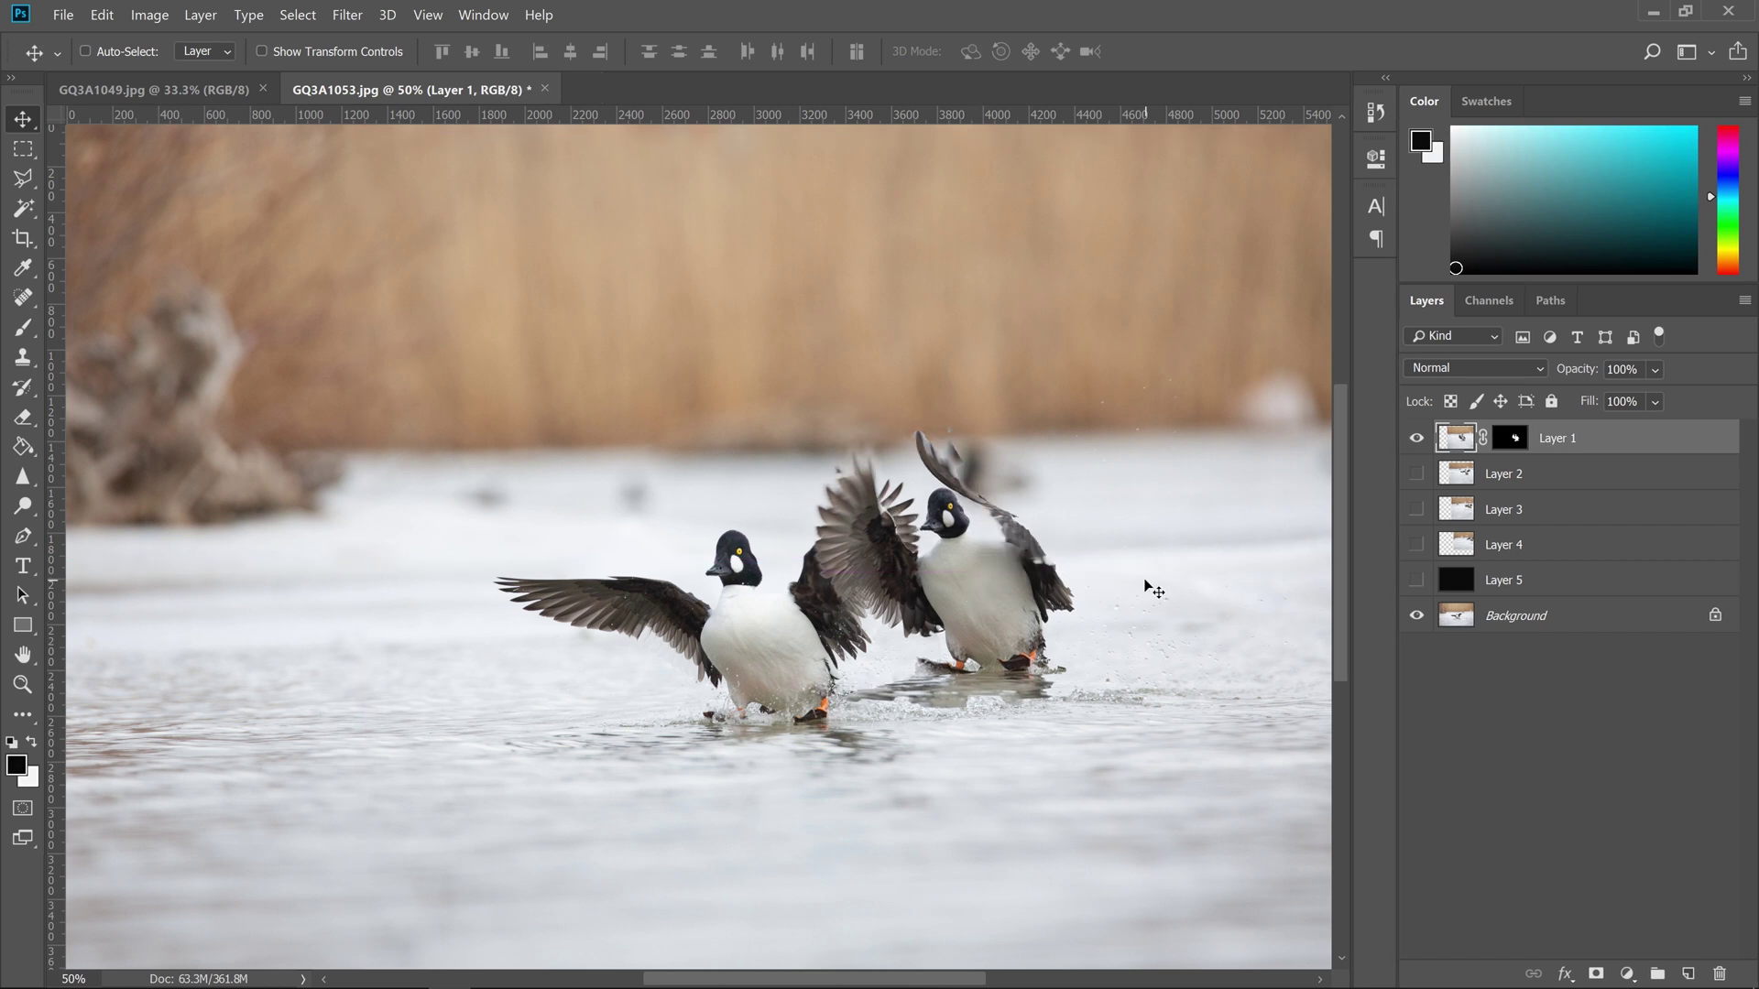
left_click_drag(975, 654, 973, 652)
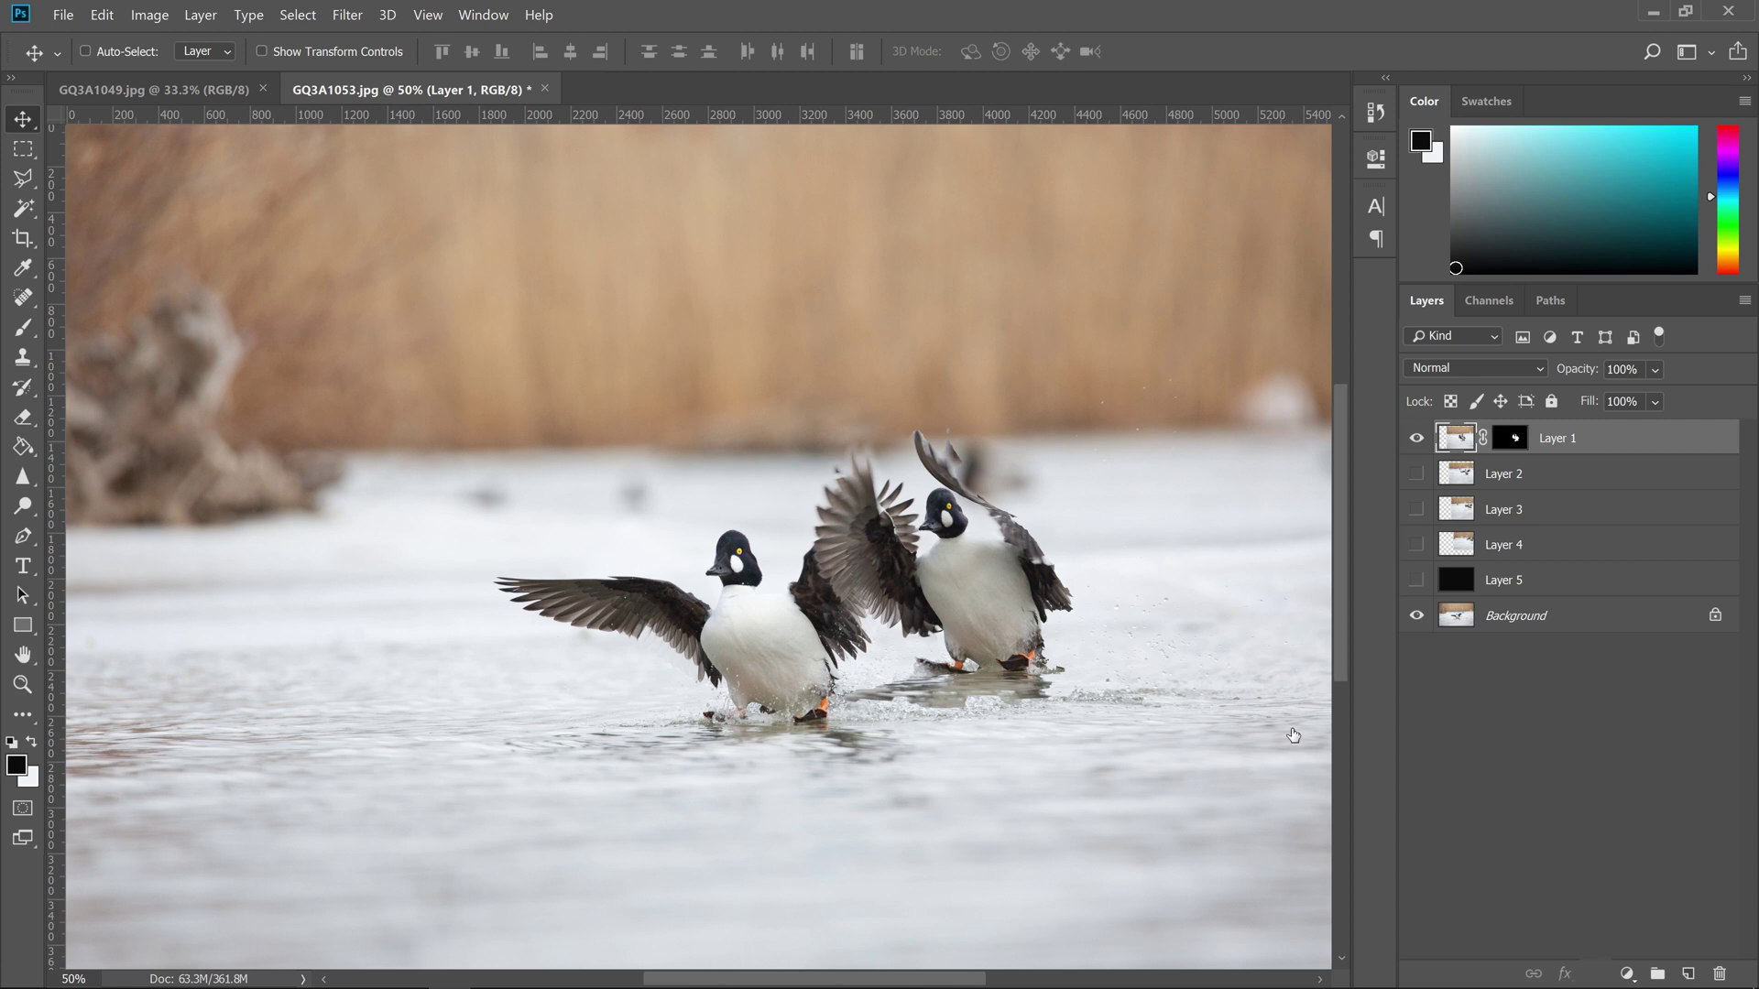
left_click(1512, 440)
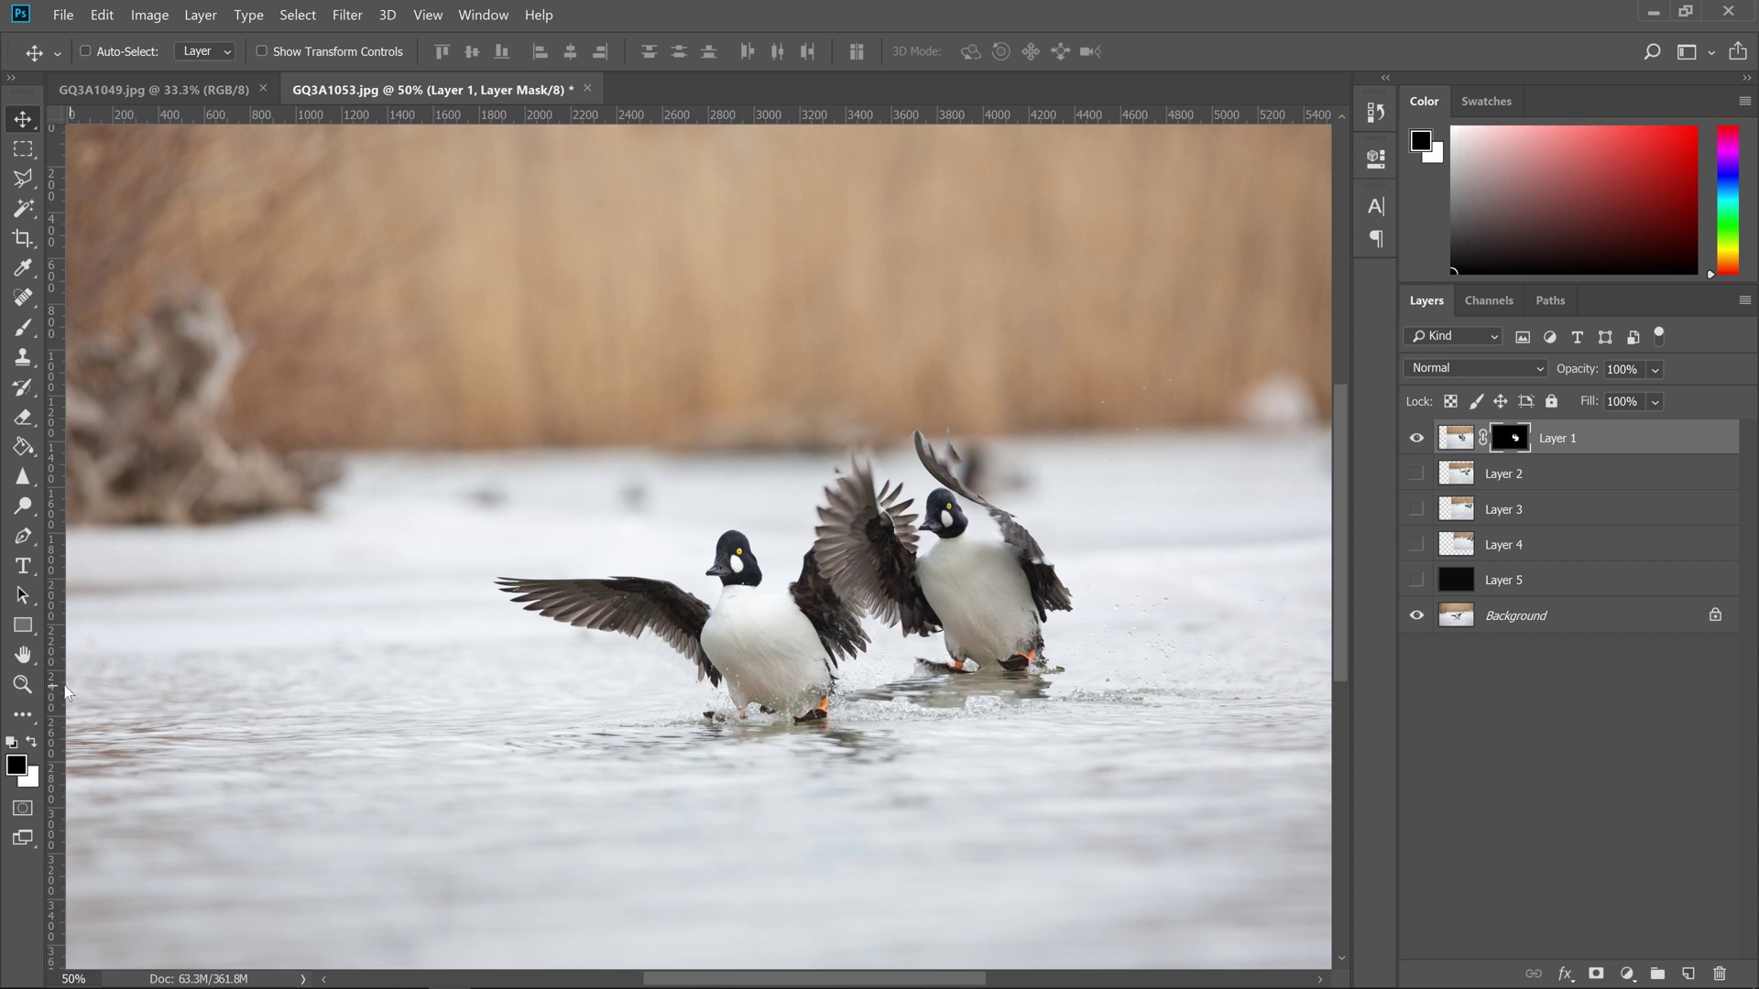
left_click(23, 330)
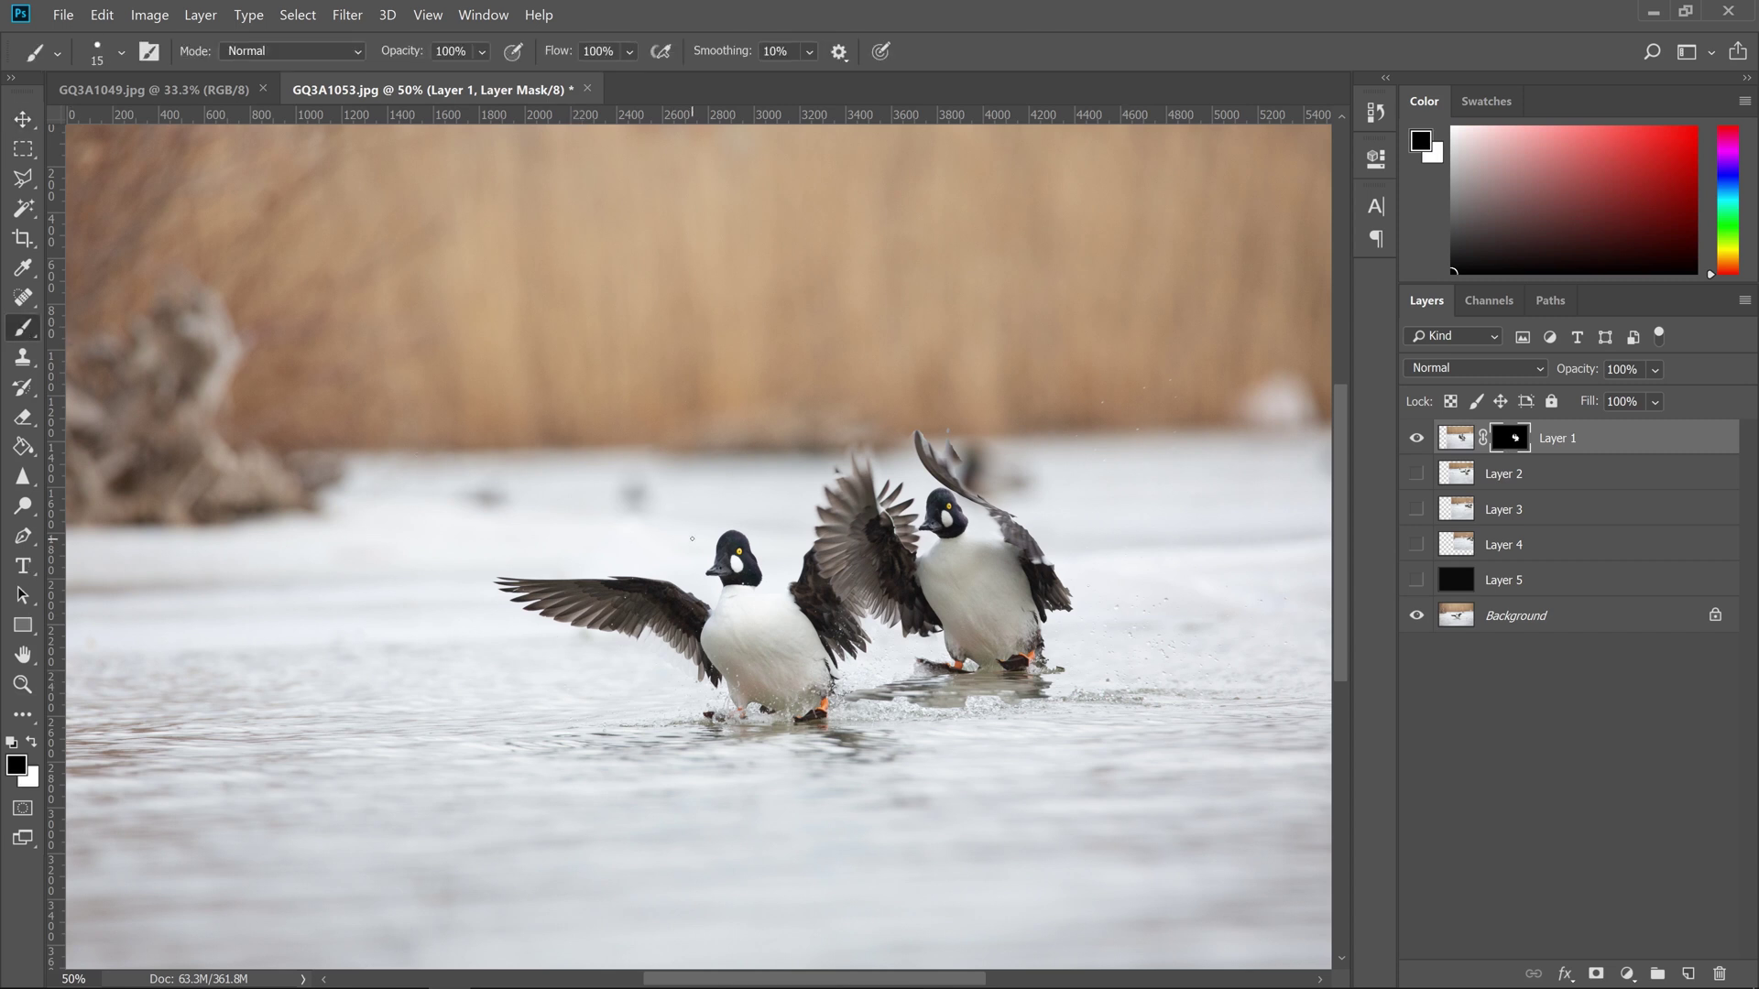
Paint black on Layer 1's mask under the duck with a 0%-hardness, 228 px brush
right_click(692, 539)
left_click_drag(882, 641, 808, 648)
left_click_drag(871, 595, 880, 595)
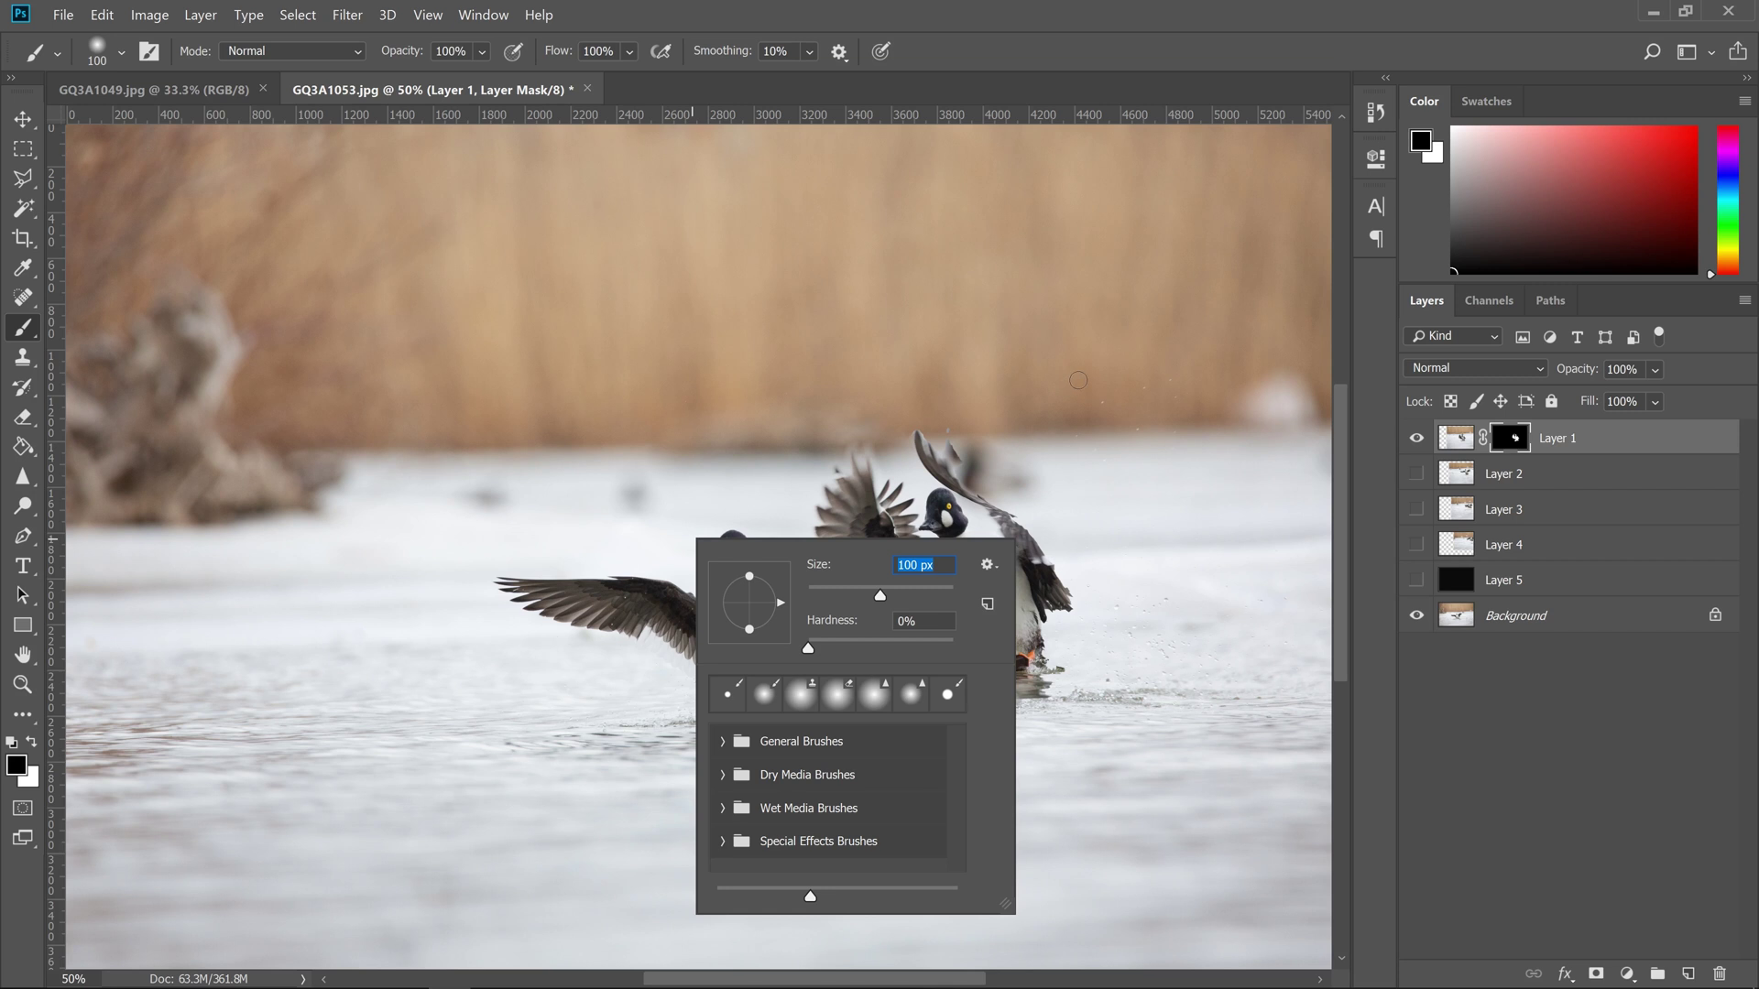
type("228")
key("Return")
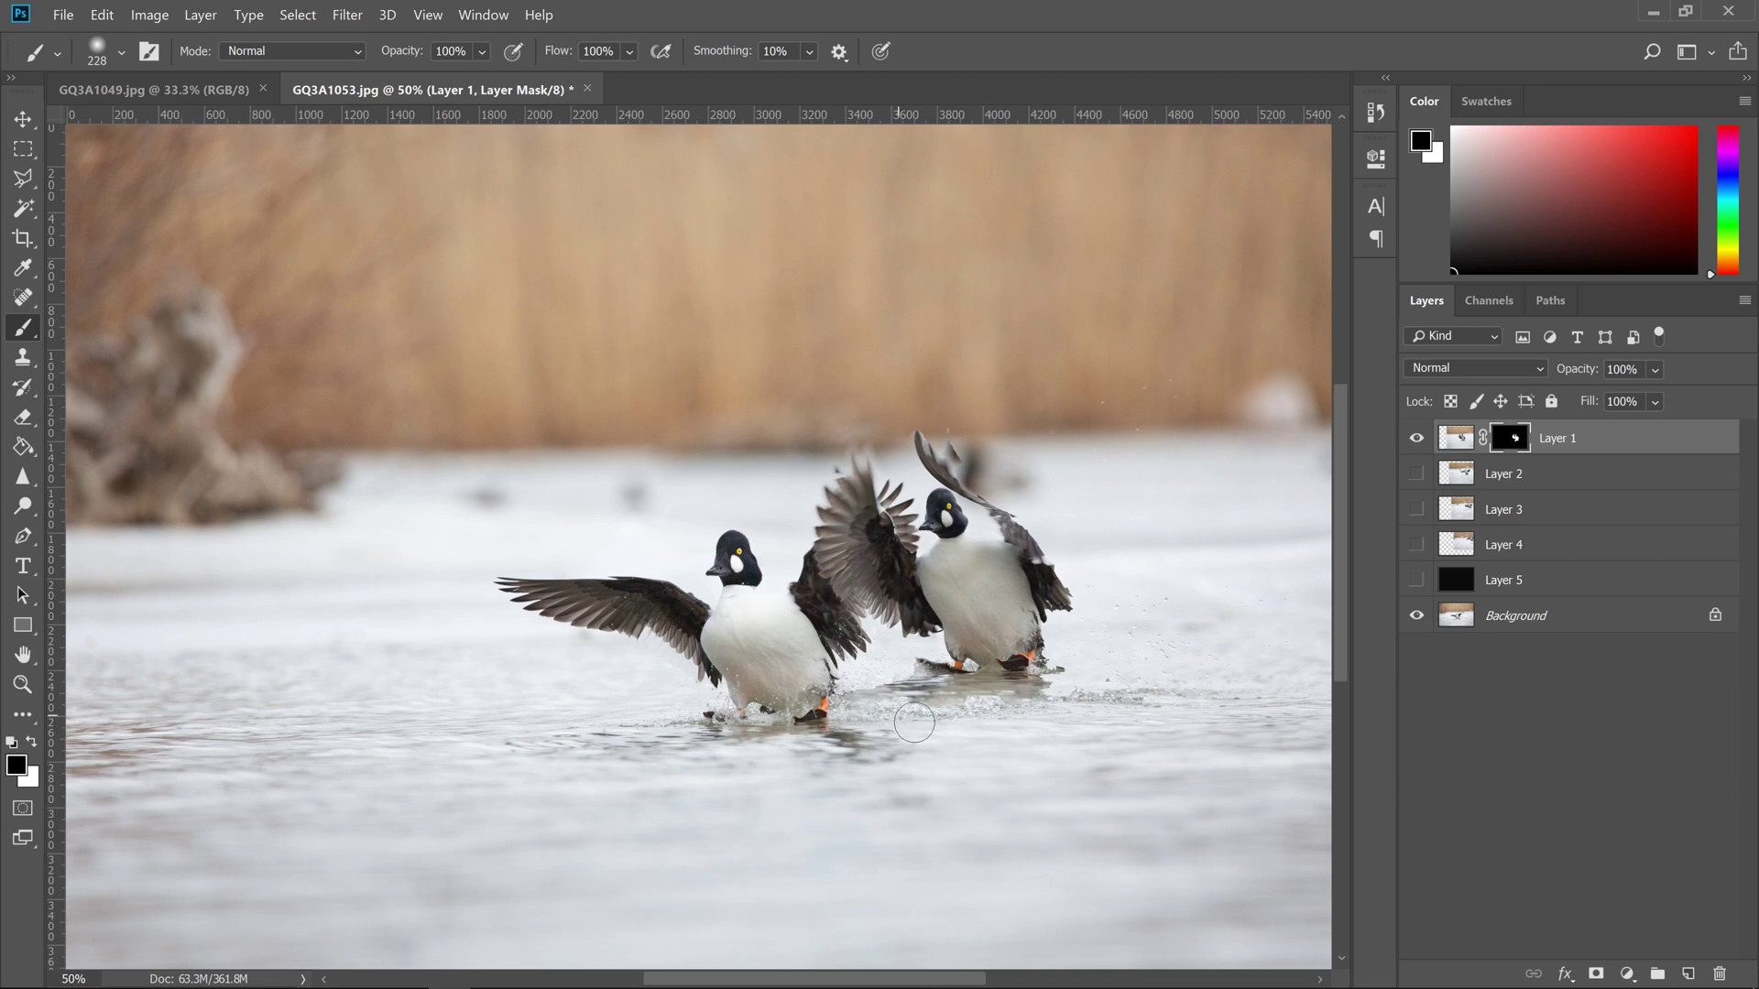
key("v")
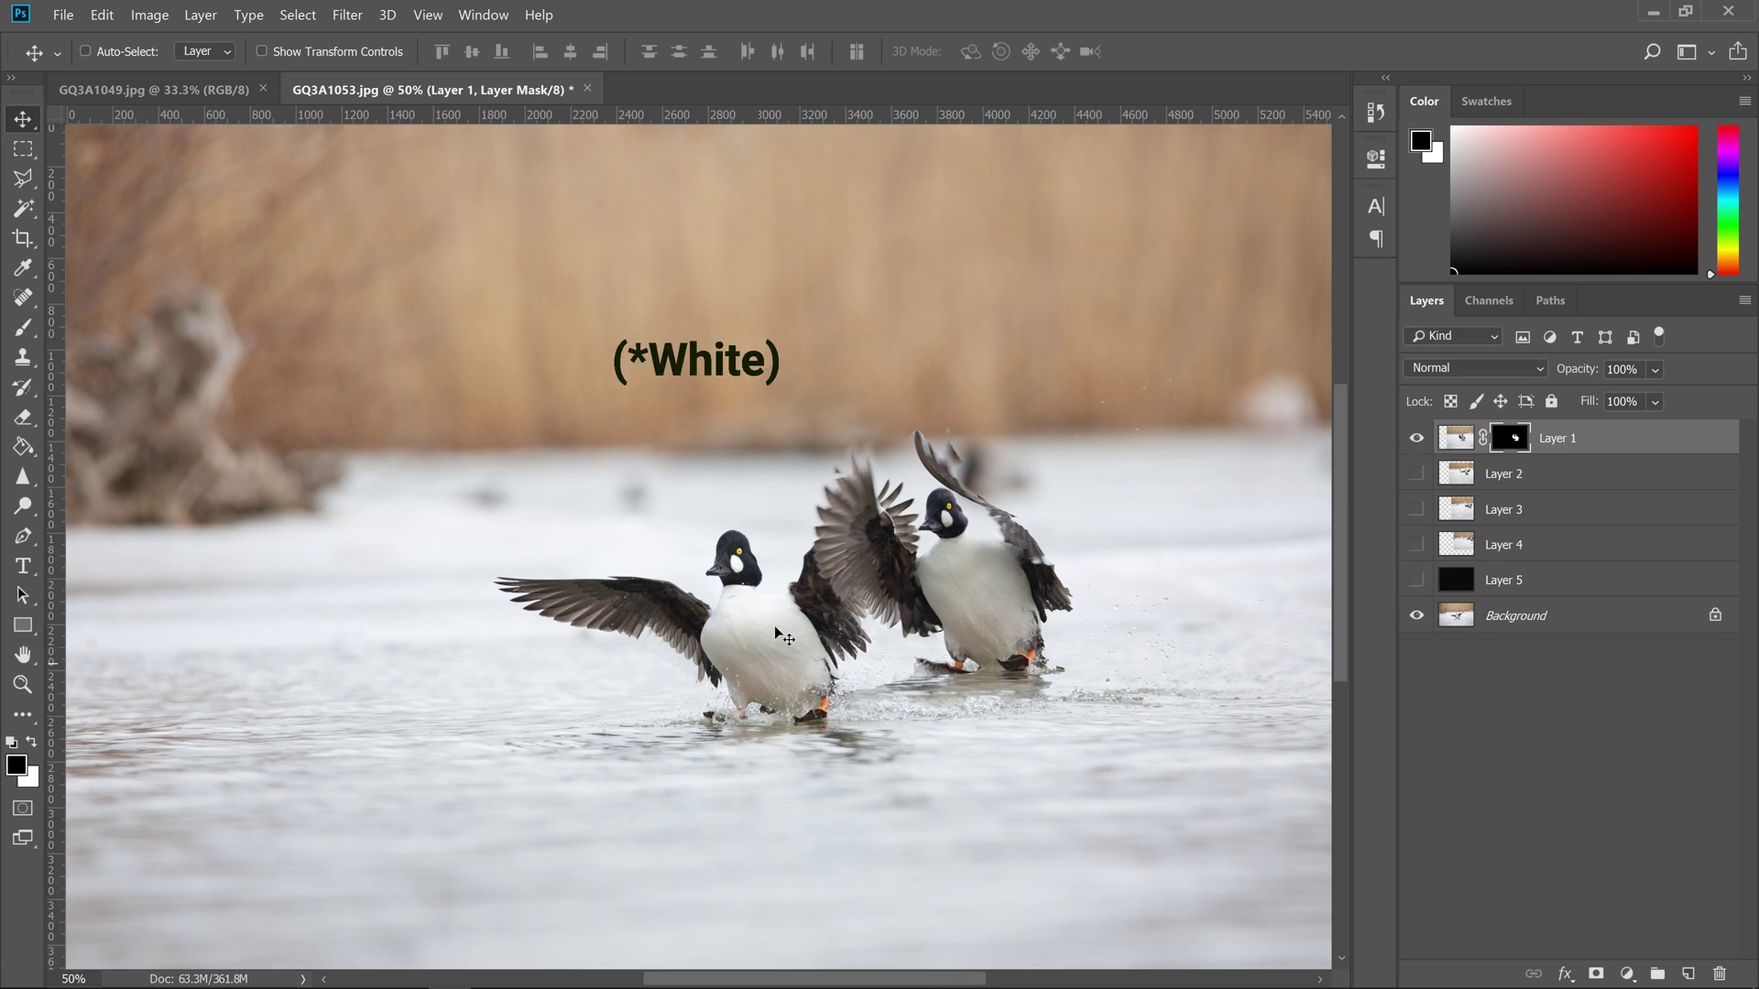
Duplicate the Background layer as Background copy and delete the stray Layer 6
left_click(1590, 620)
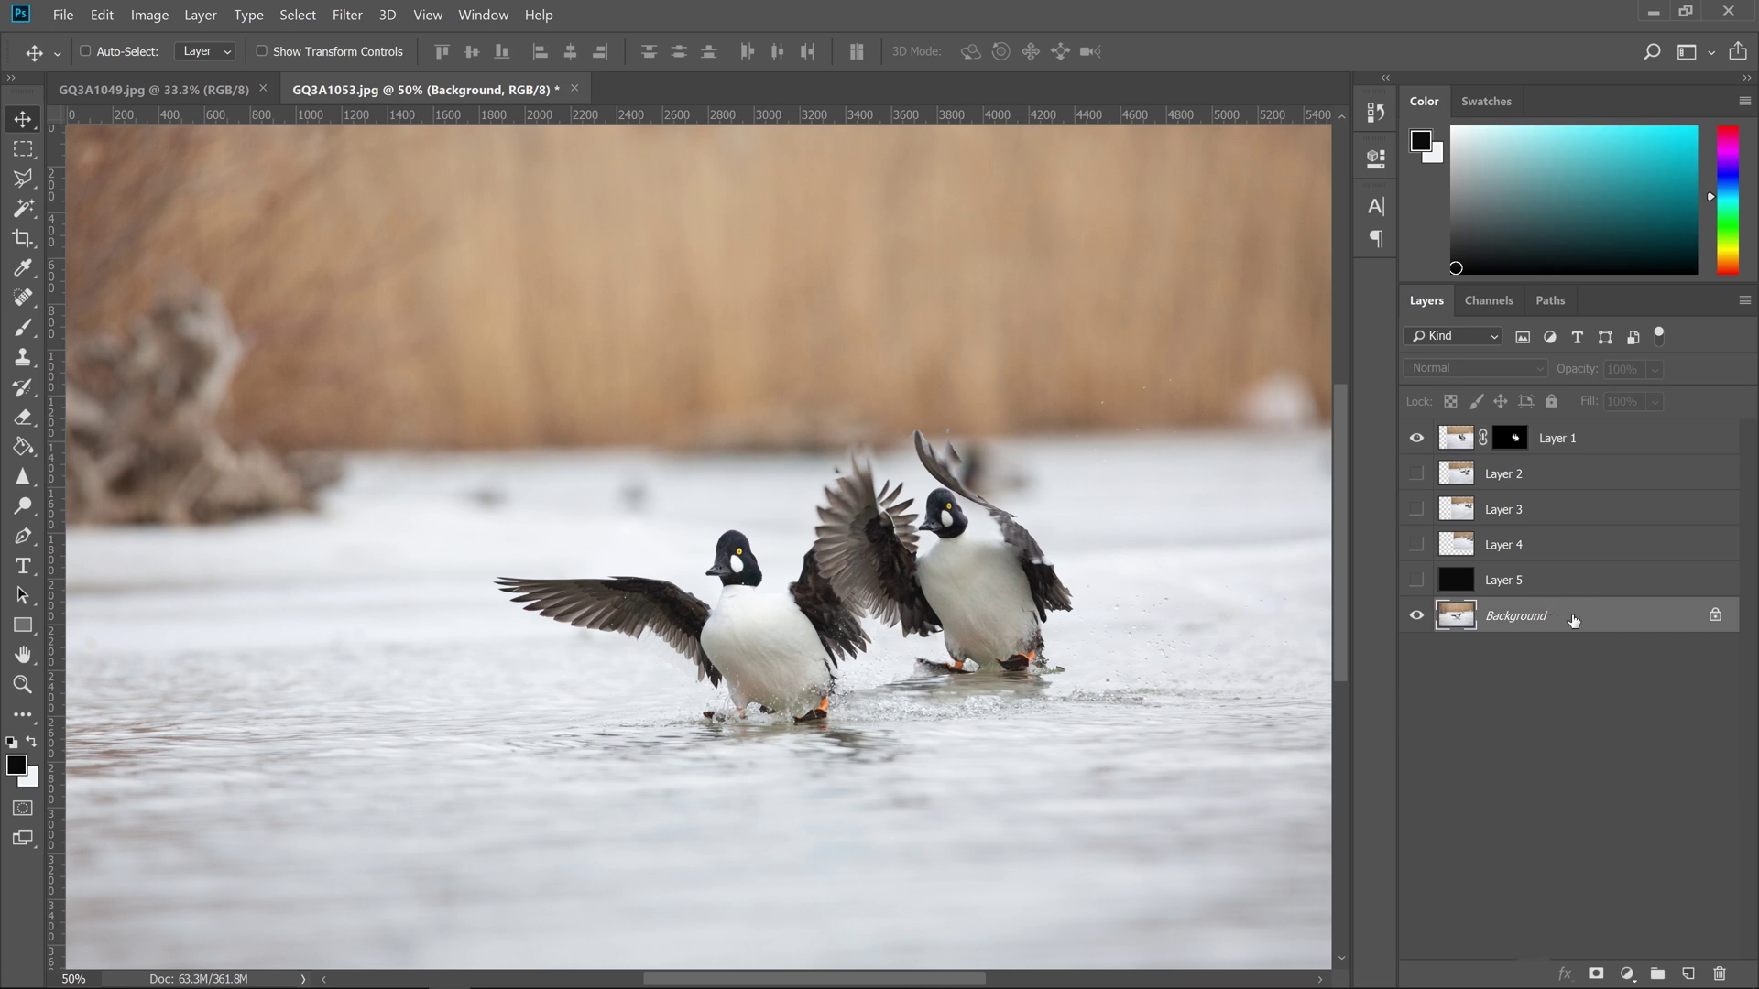
left_click_drag(1572, 619, 1686, 971)
left_click(1686, 971)
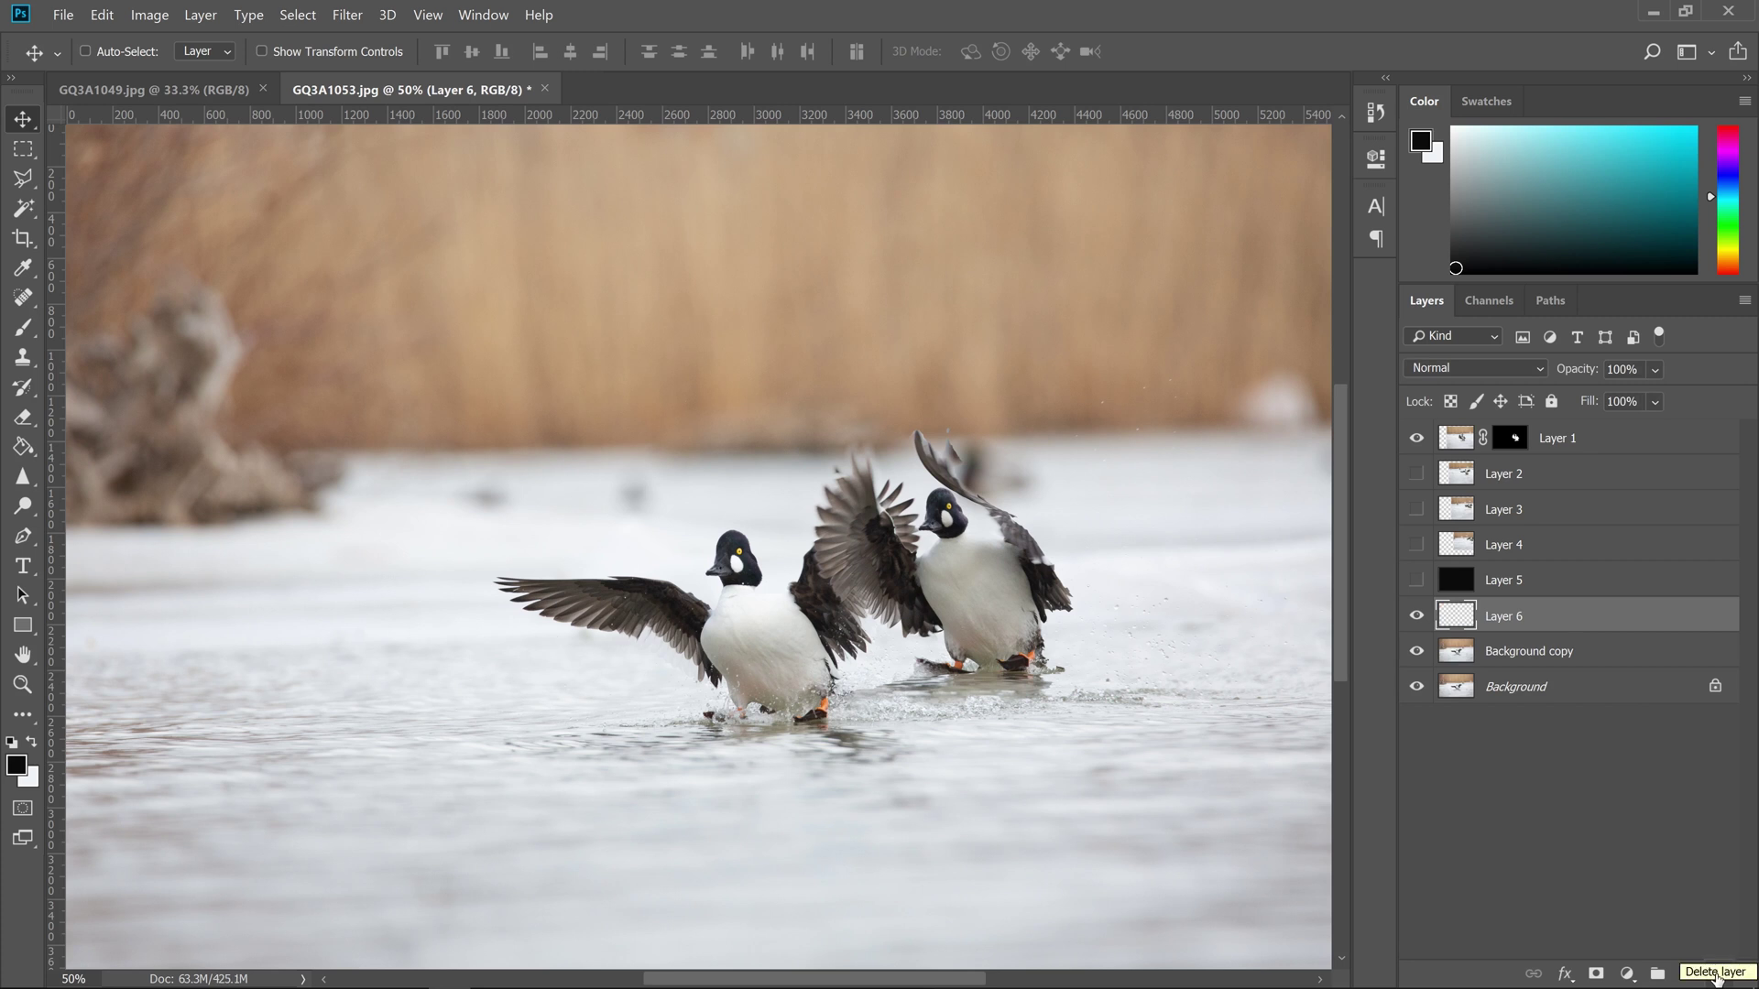
left_click(1718, 974)
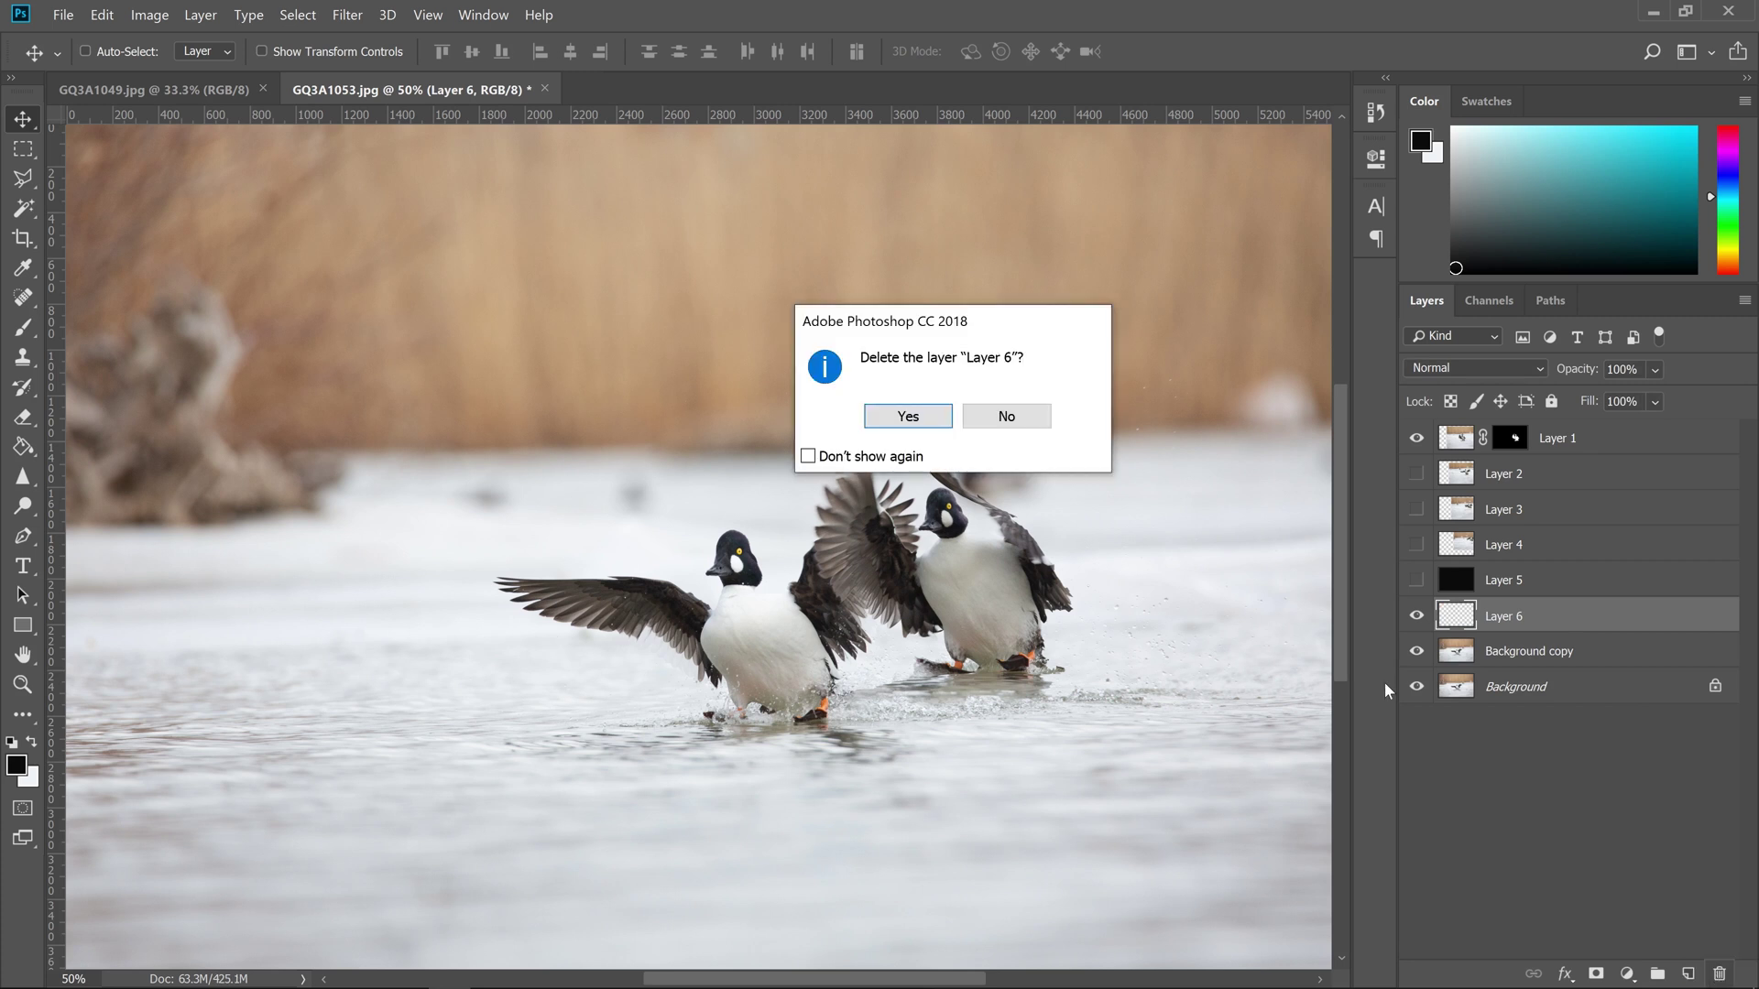
left_click(926, 414)
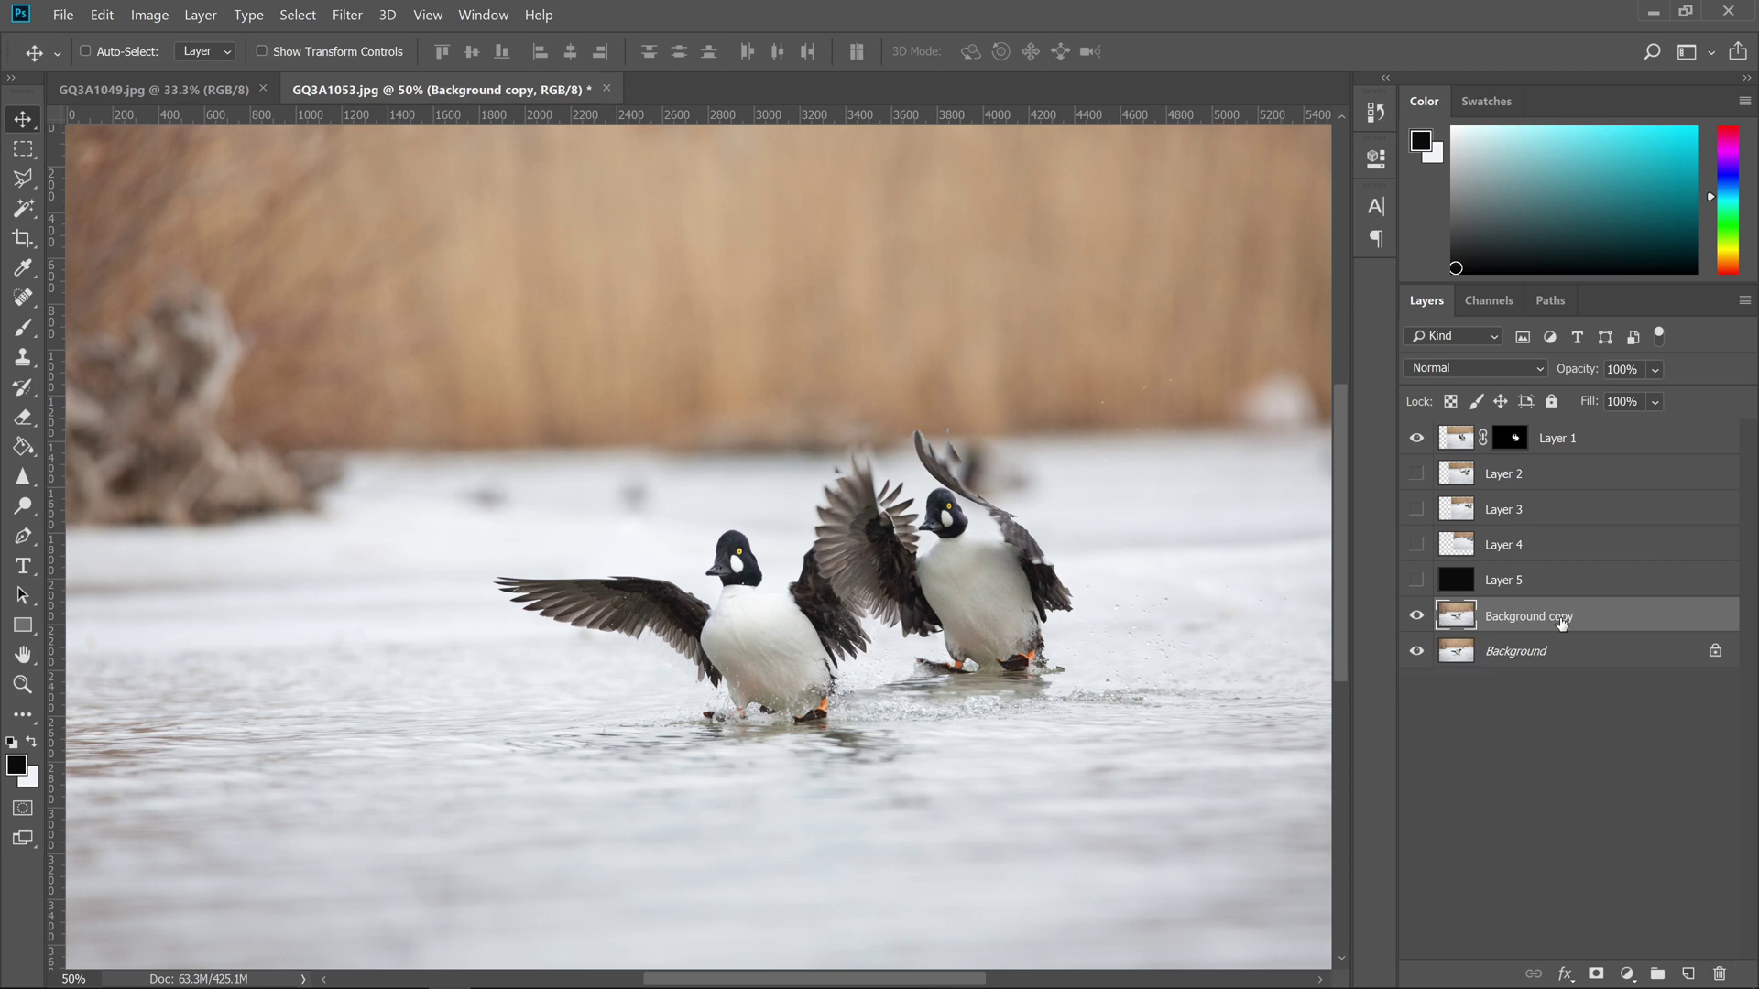
left_click(311, 19)
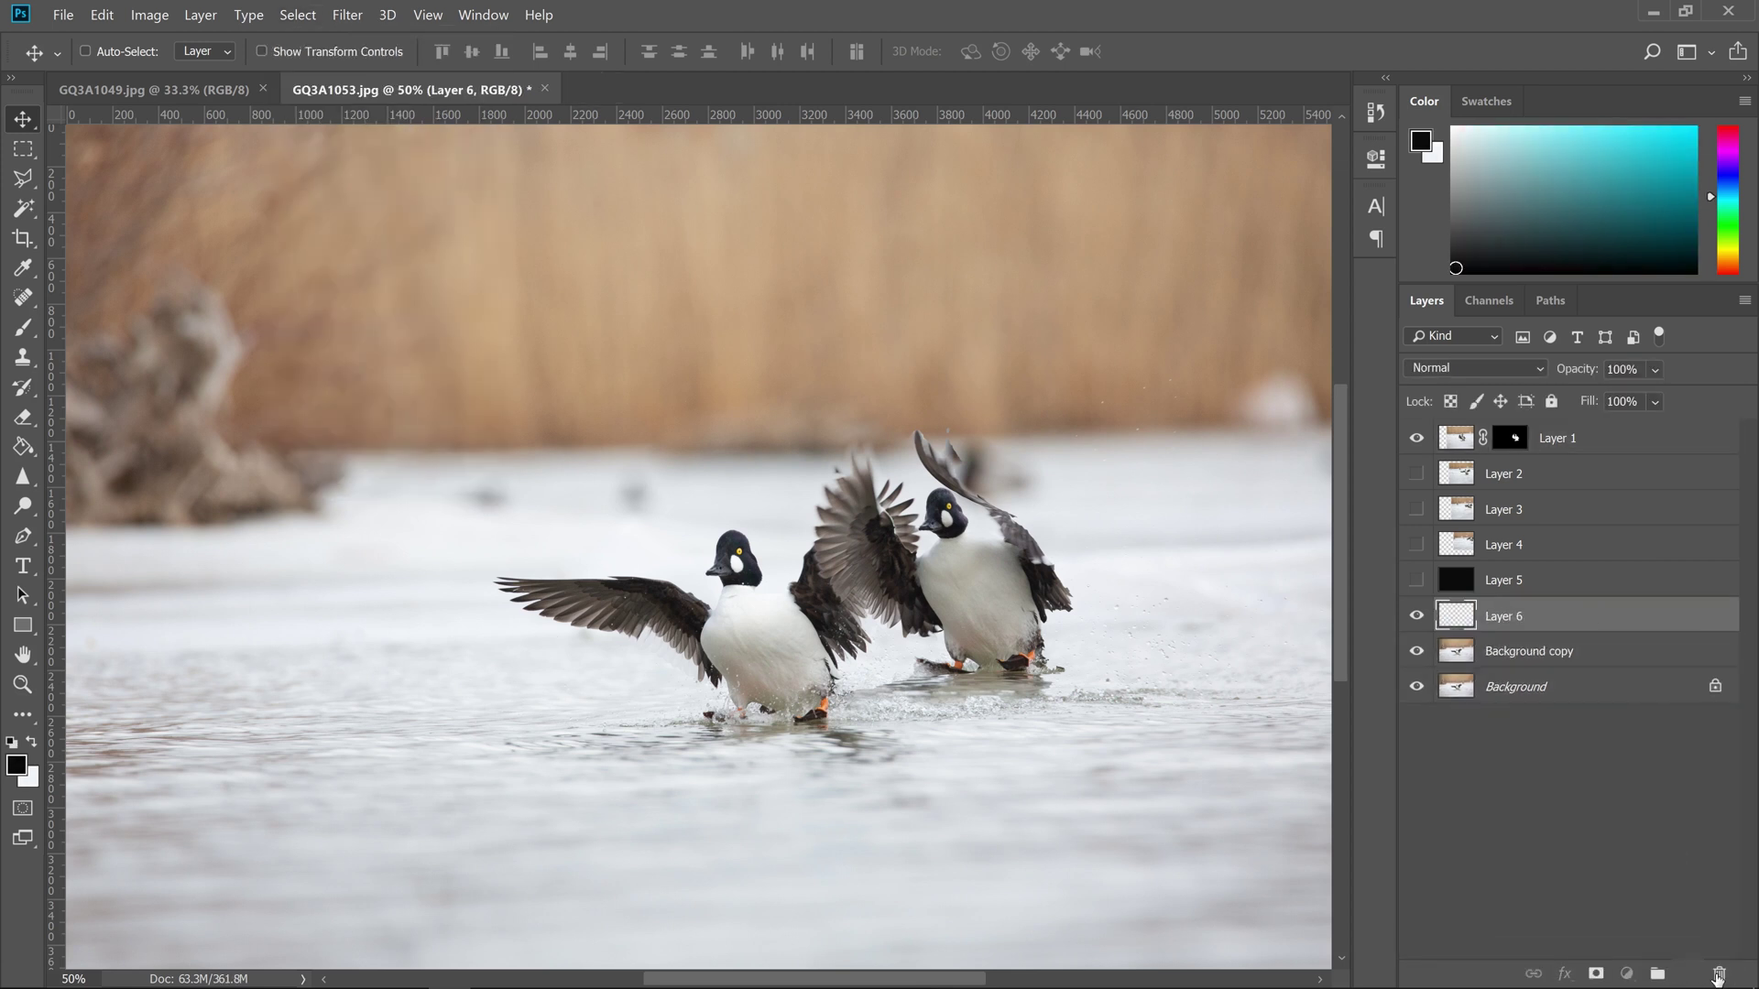
left_click(1719, 978)
key("Return")
Mask Background copy to its two ducks using Select Subject
left_click(298, 14)
left_click(321, 244)
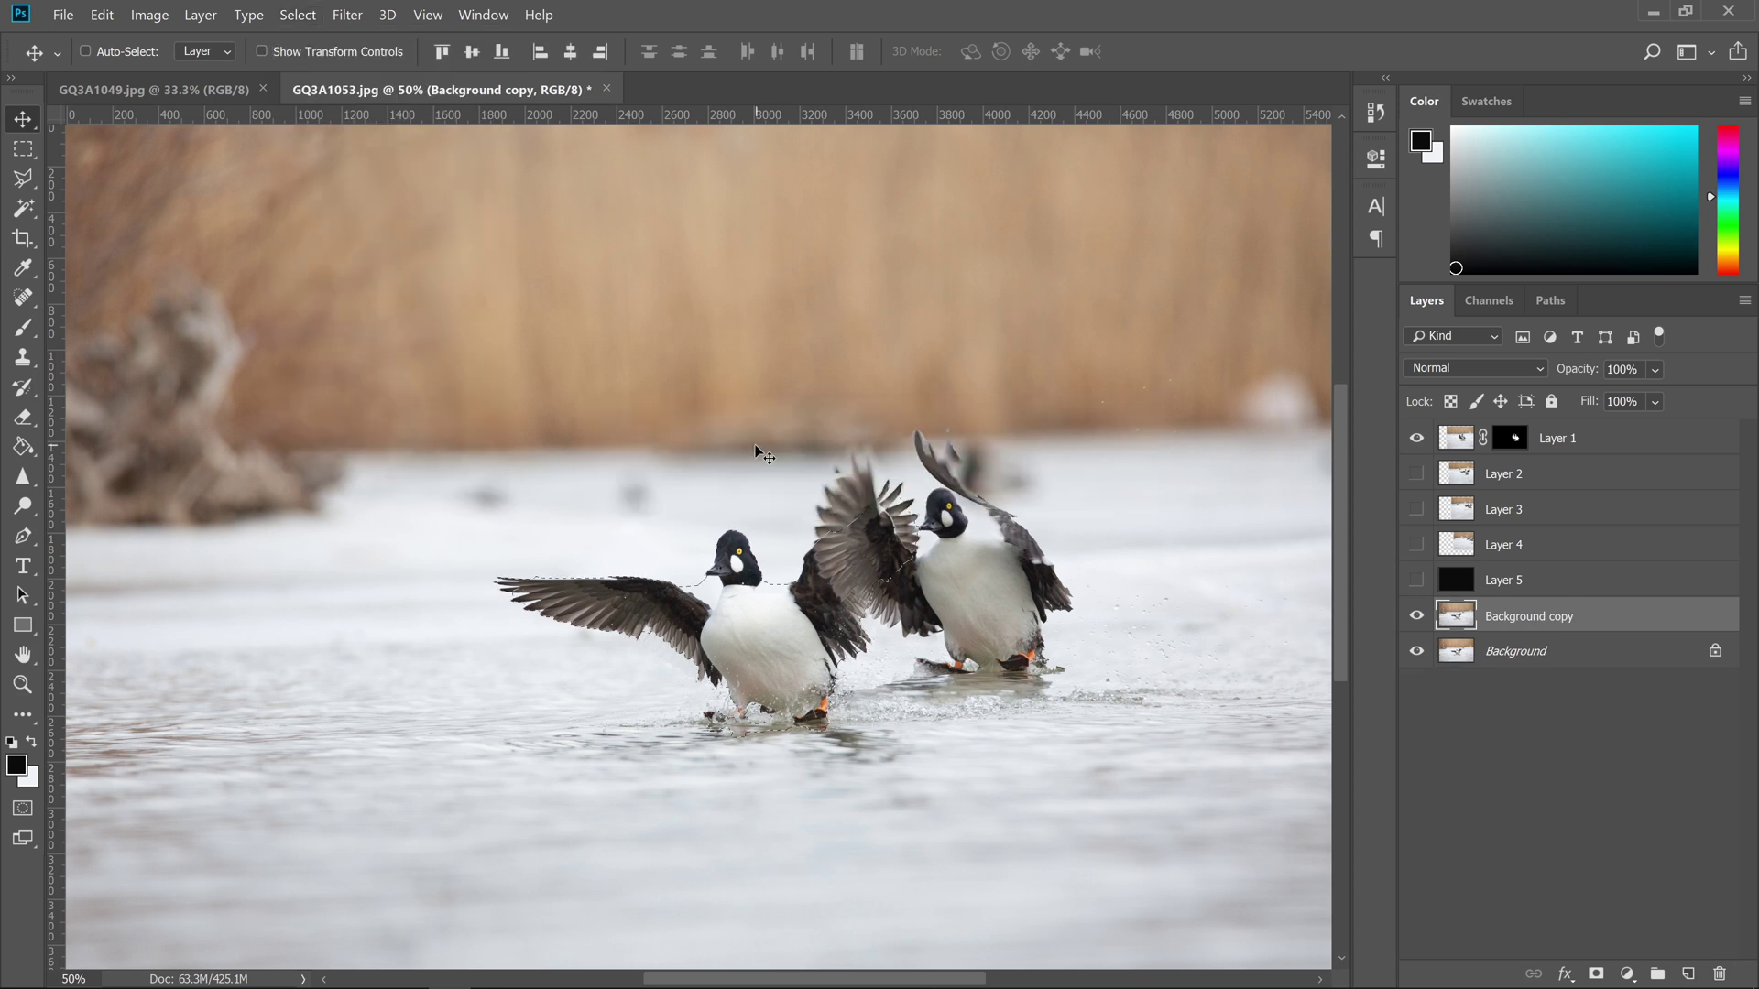
left_click(1595, 978)
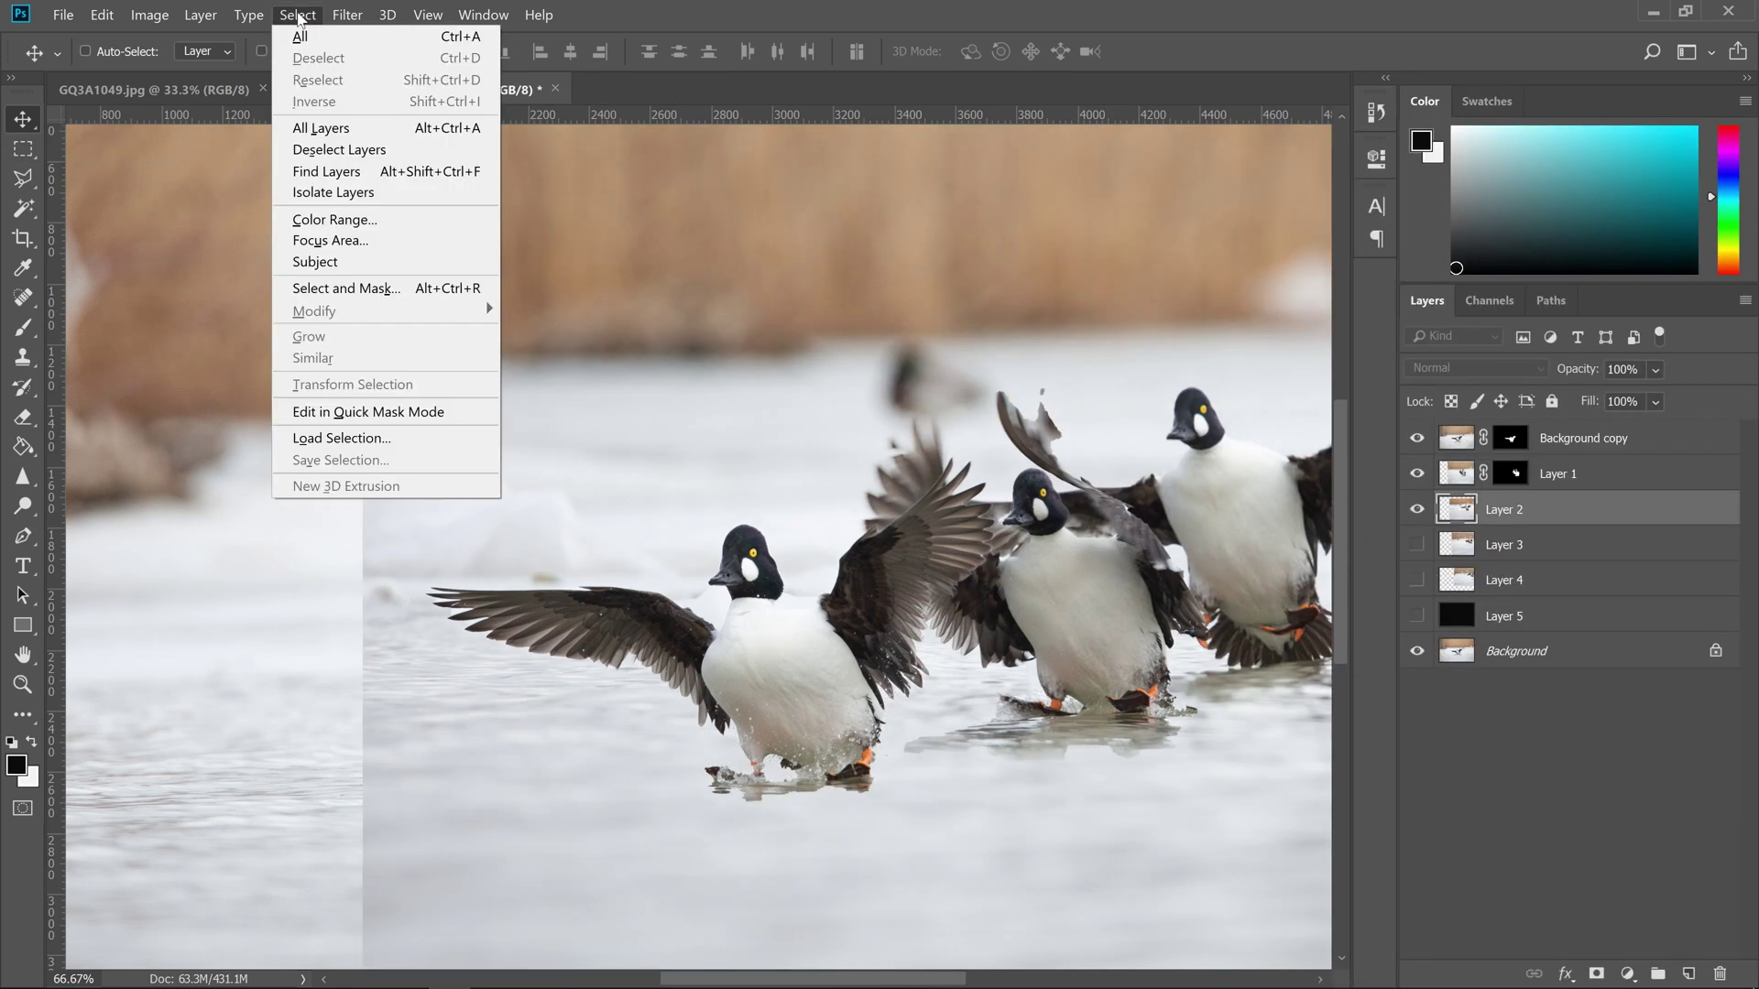
Mask Layer 3 and Layer 4 down to their ducks using Select Subject
left_click(316, 262)
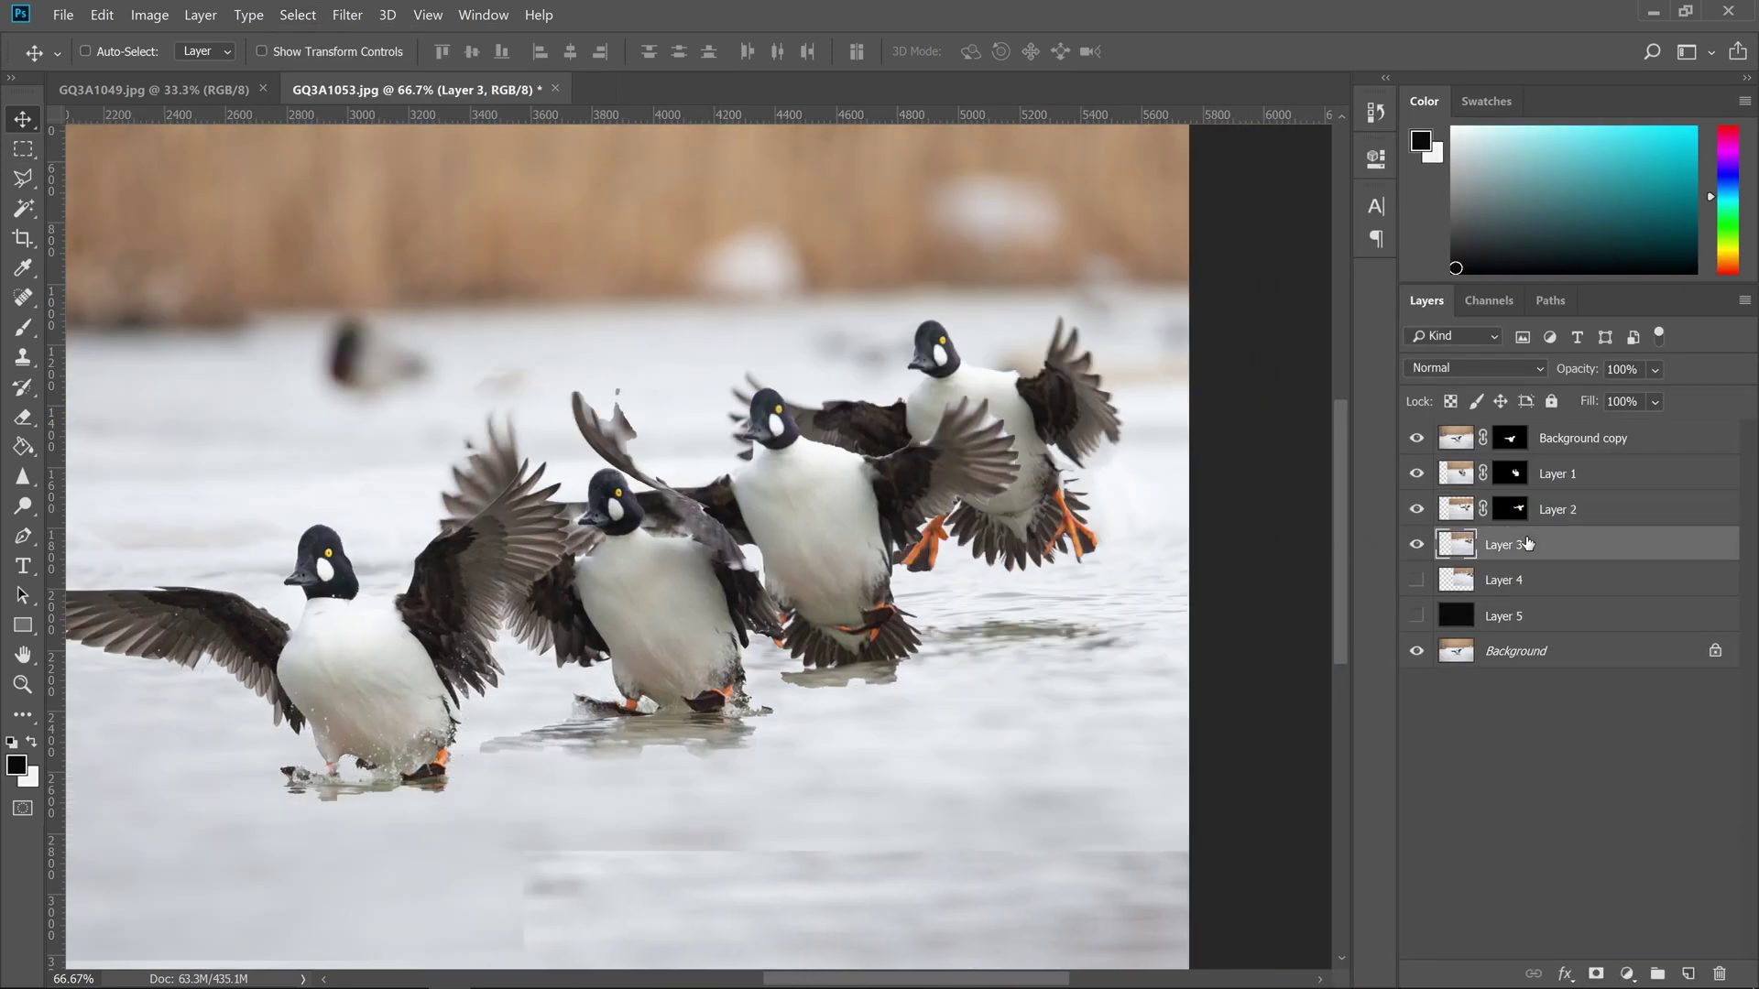
left_click(297, 15)
left_click(316, 262)
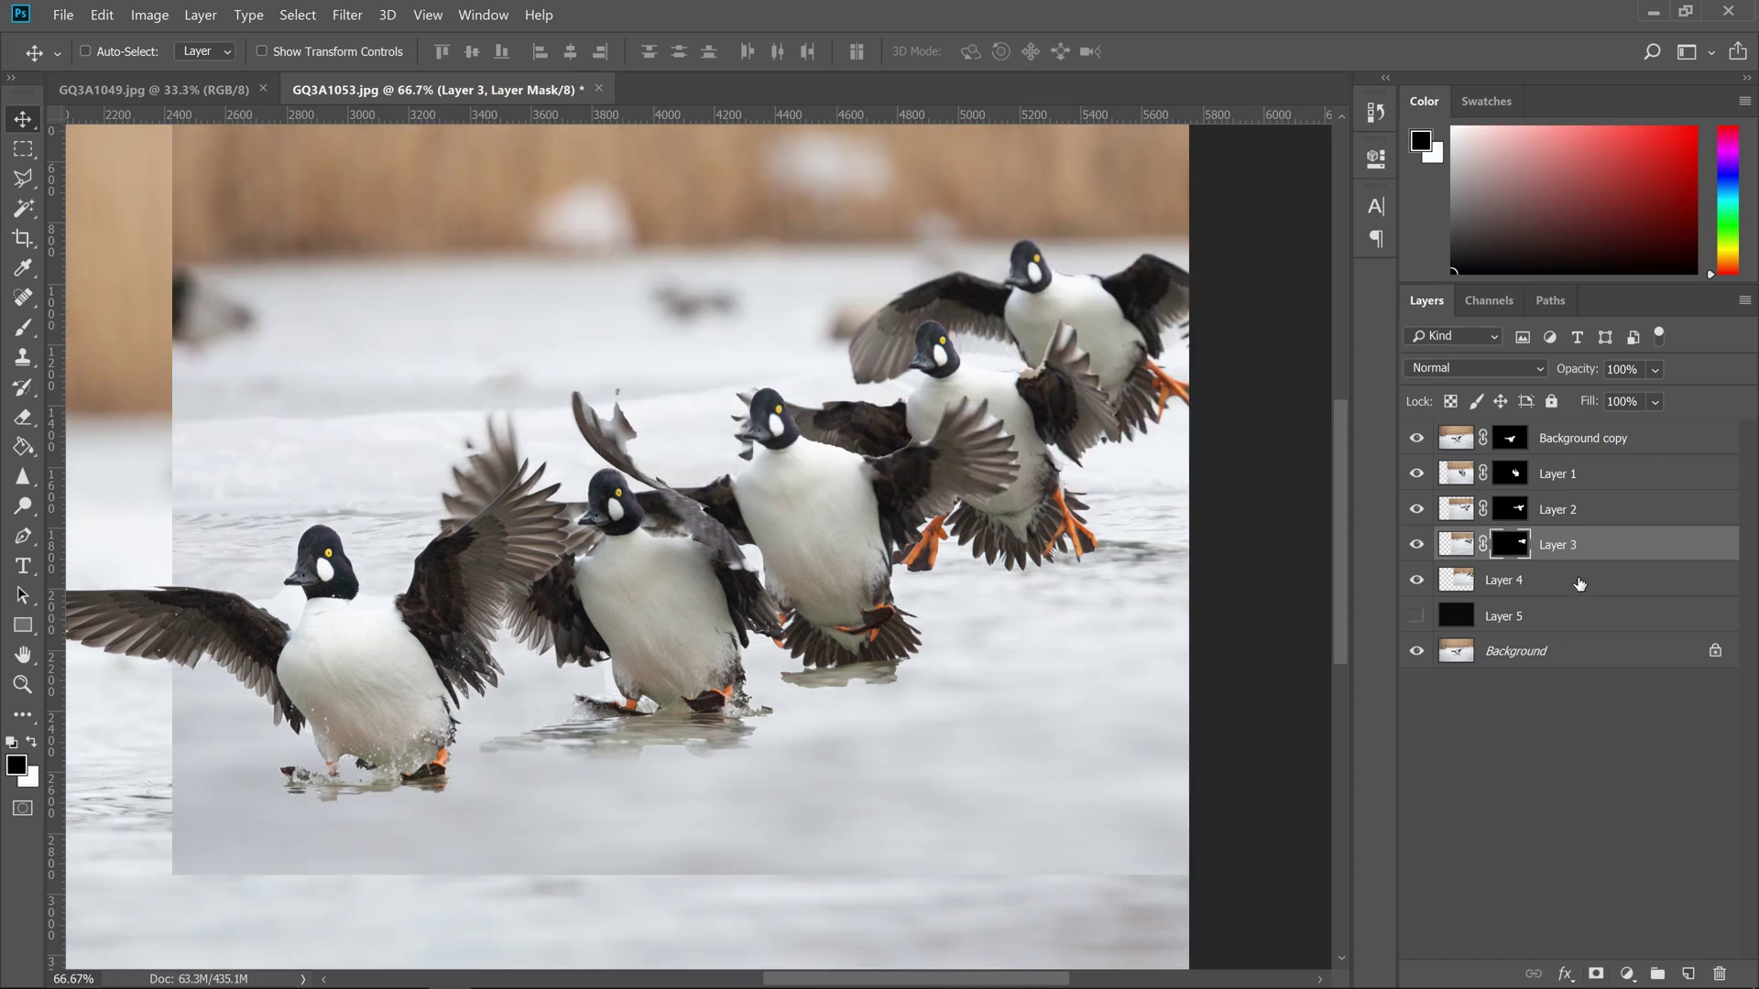
left_click(1578, 579)
left_click(298, 14)
left_click(316, 262)
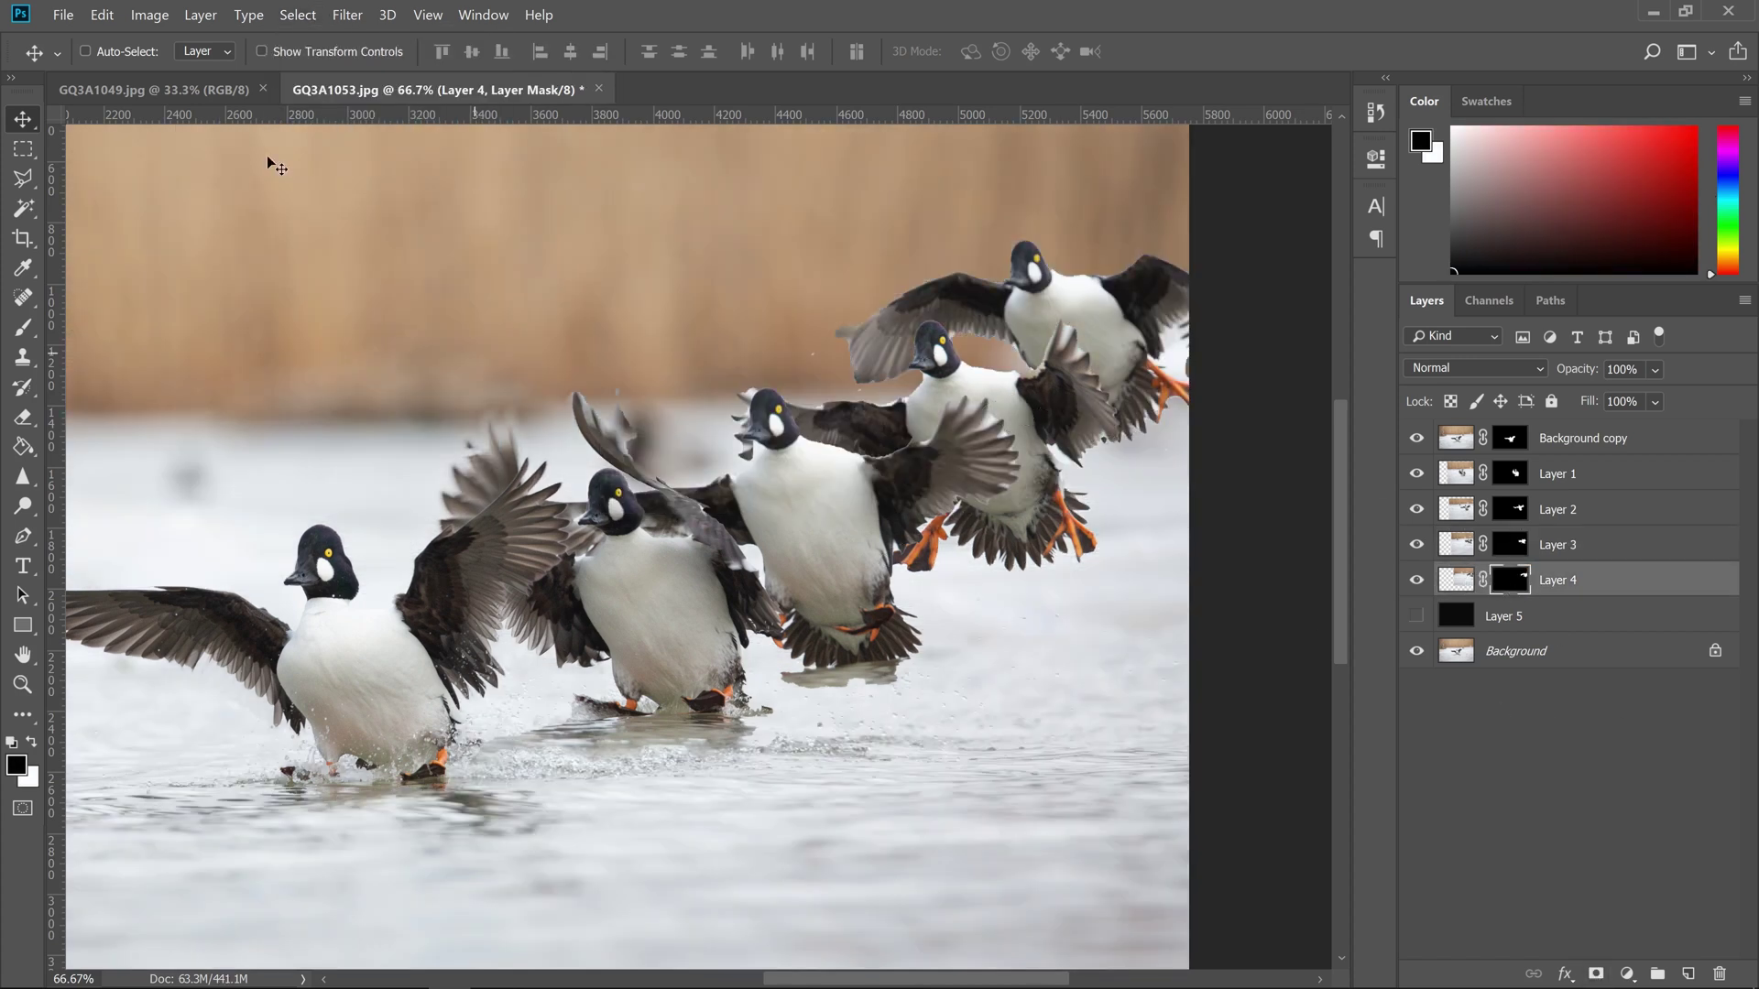
Refine the edges of the Layer 4 and Layer 3 duck masks in Select and Mask
left_click(297, 14)
left_click(316, 285)
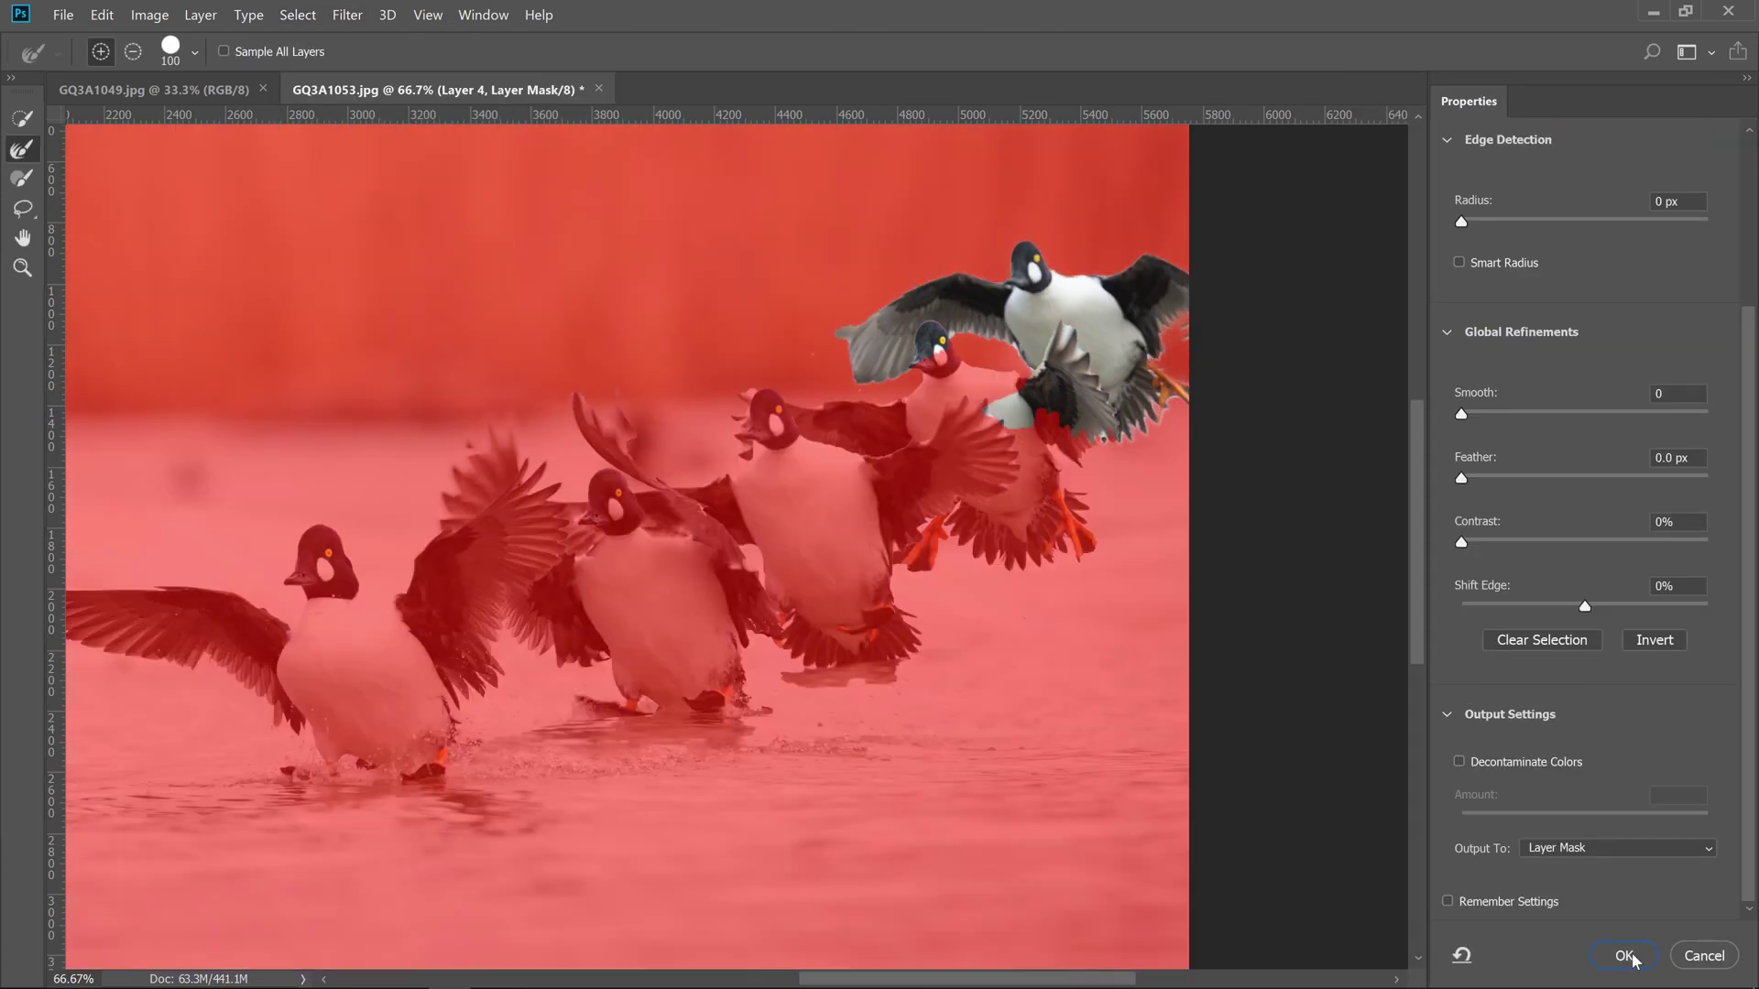
left_click(1624, 955)
left_click(1579, 622)
left_click(298, 15)
left_click(316, 285)
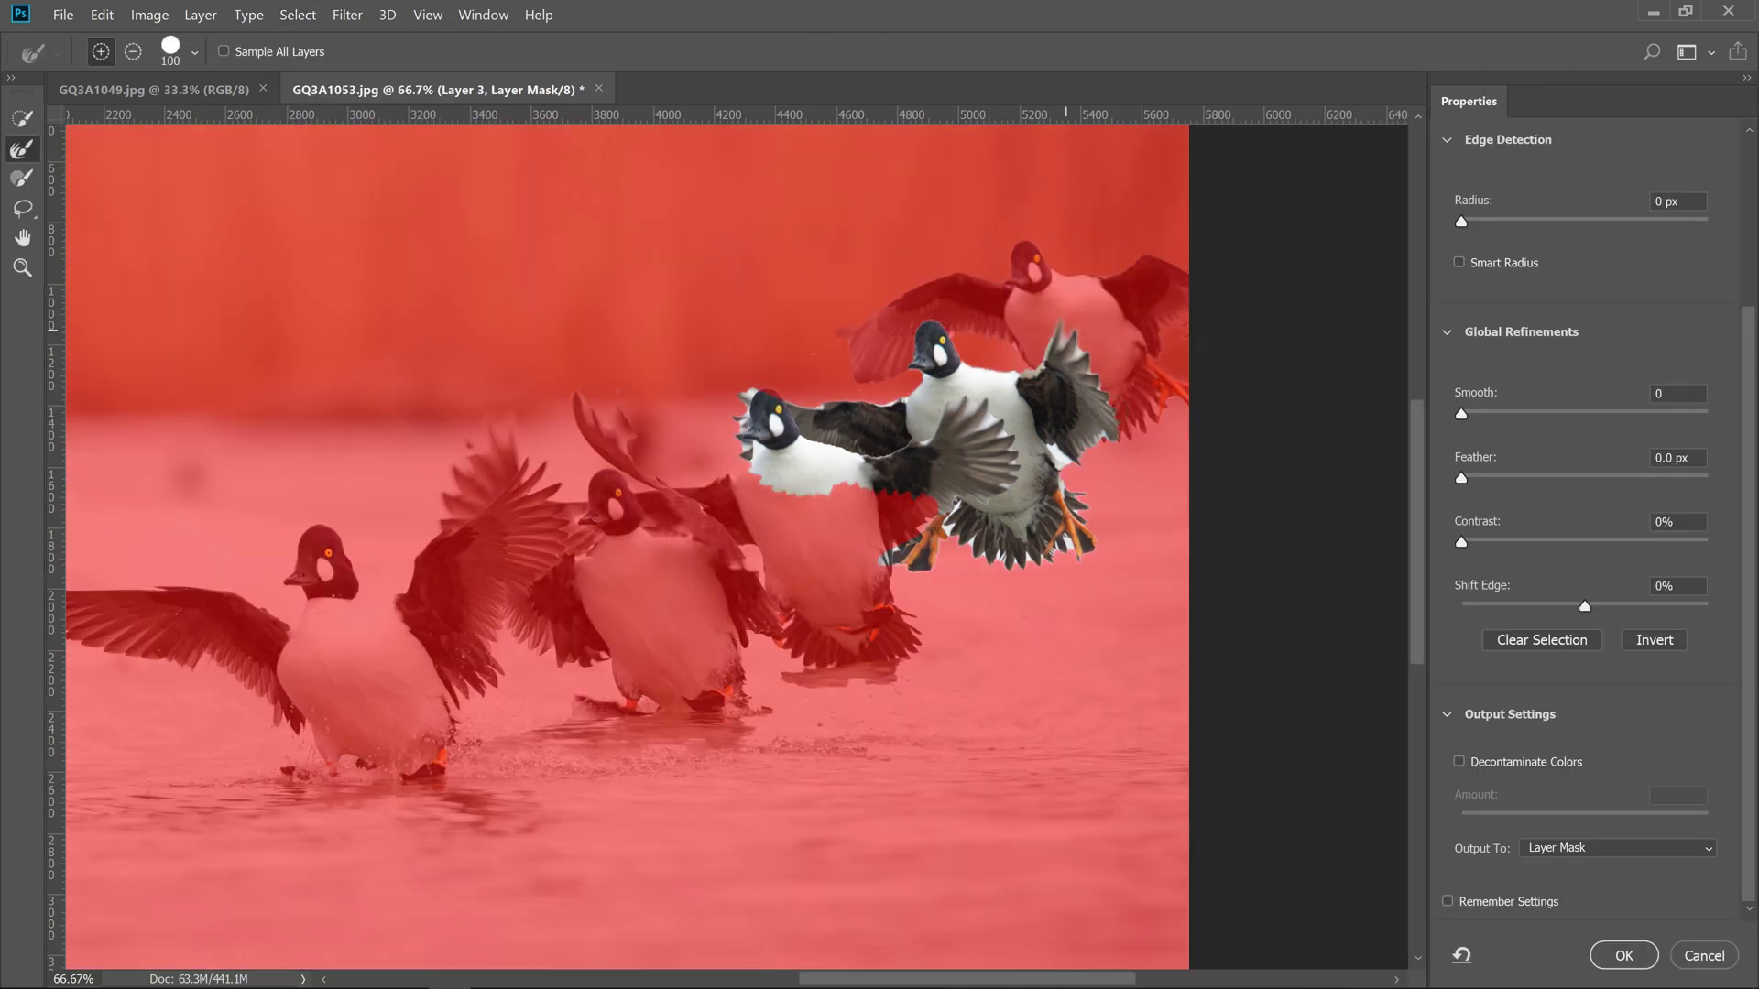
left_click(1624, 955)
Refine Layer 2's mask edges and drag its duck into line with the others
left_click(1557, 509)
left_click(297, 14)
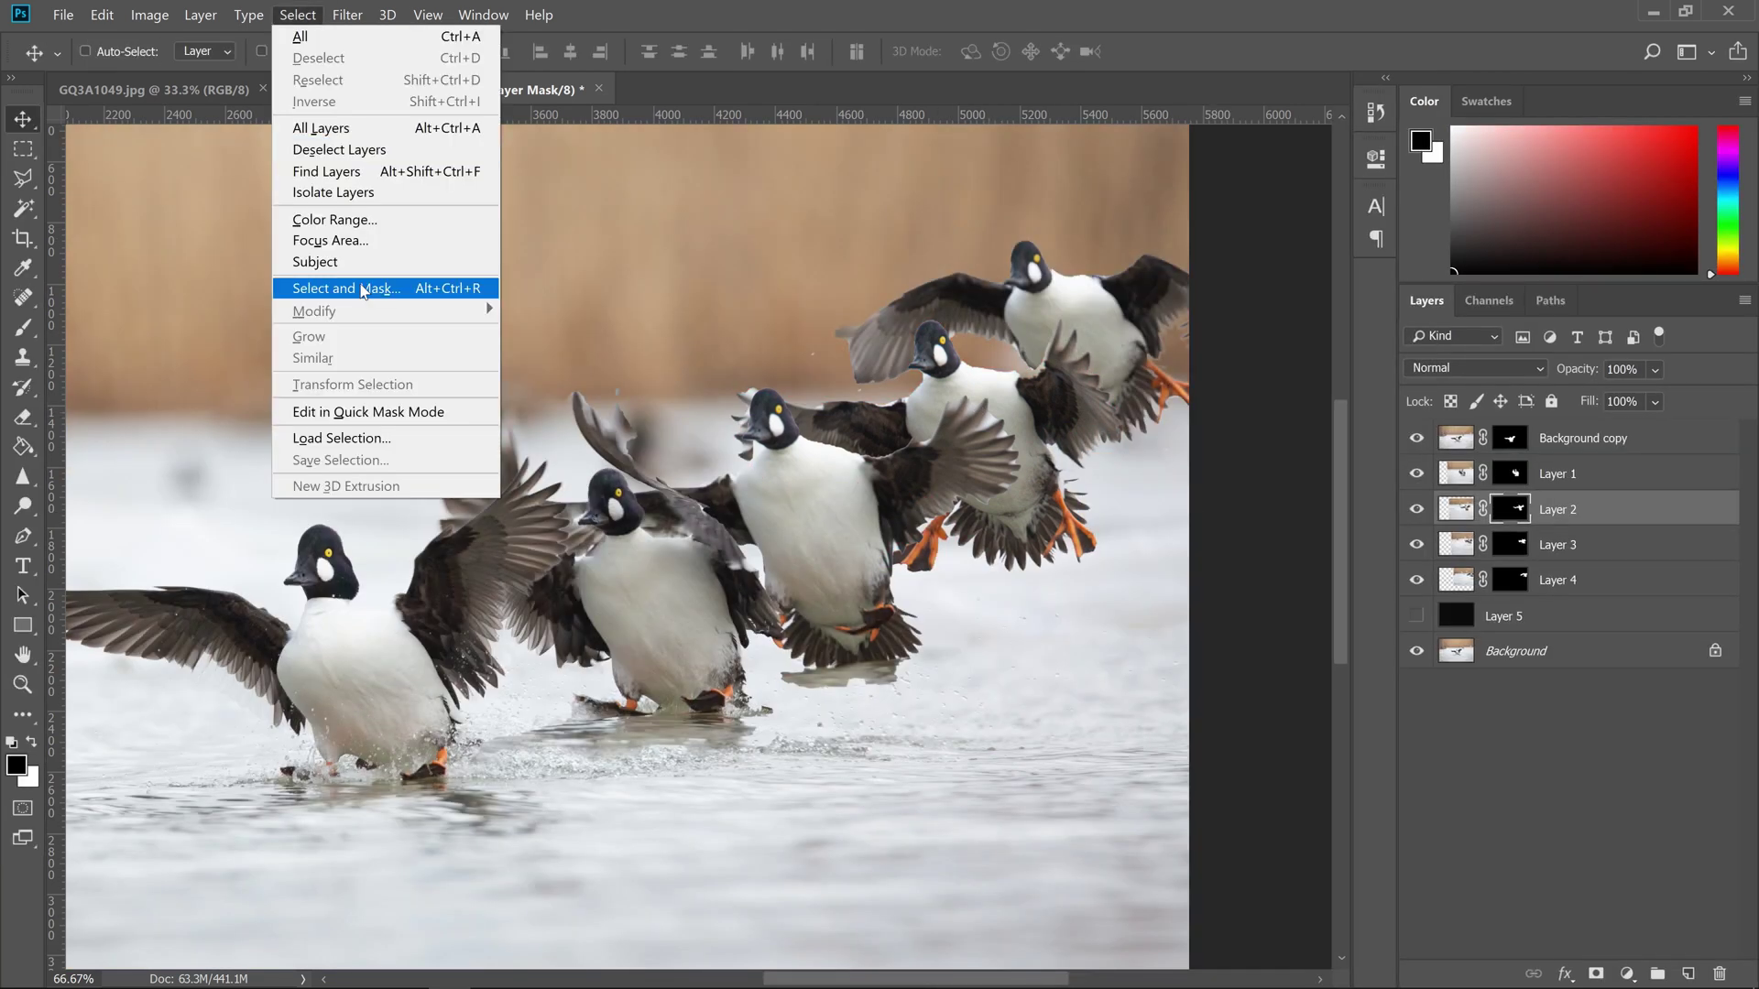
left_click(365, 289)
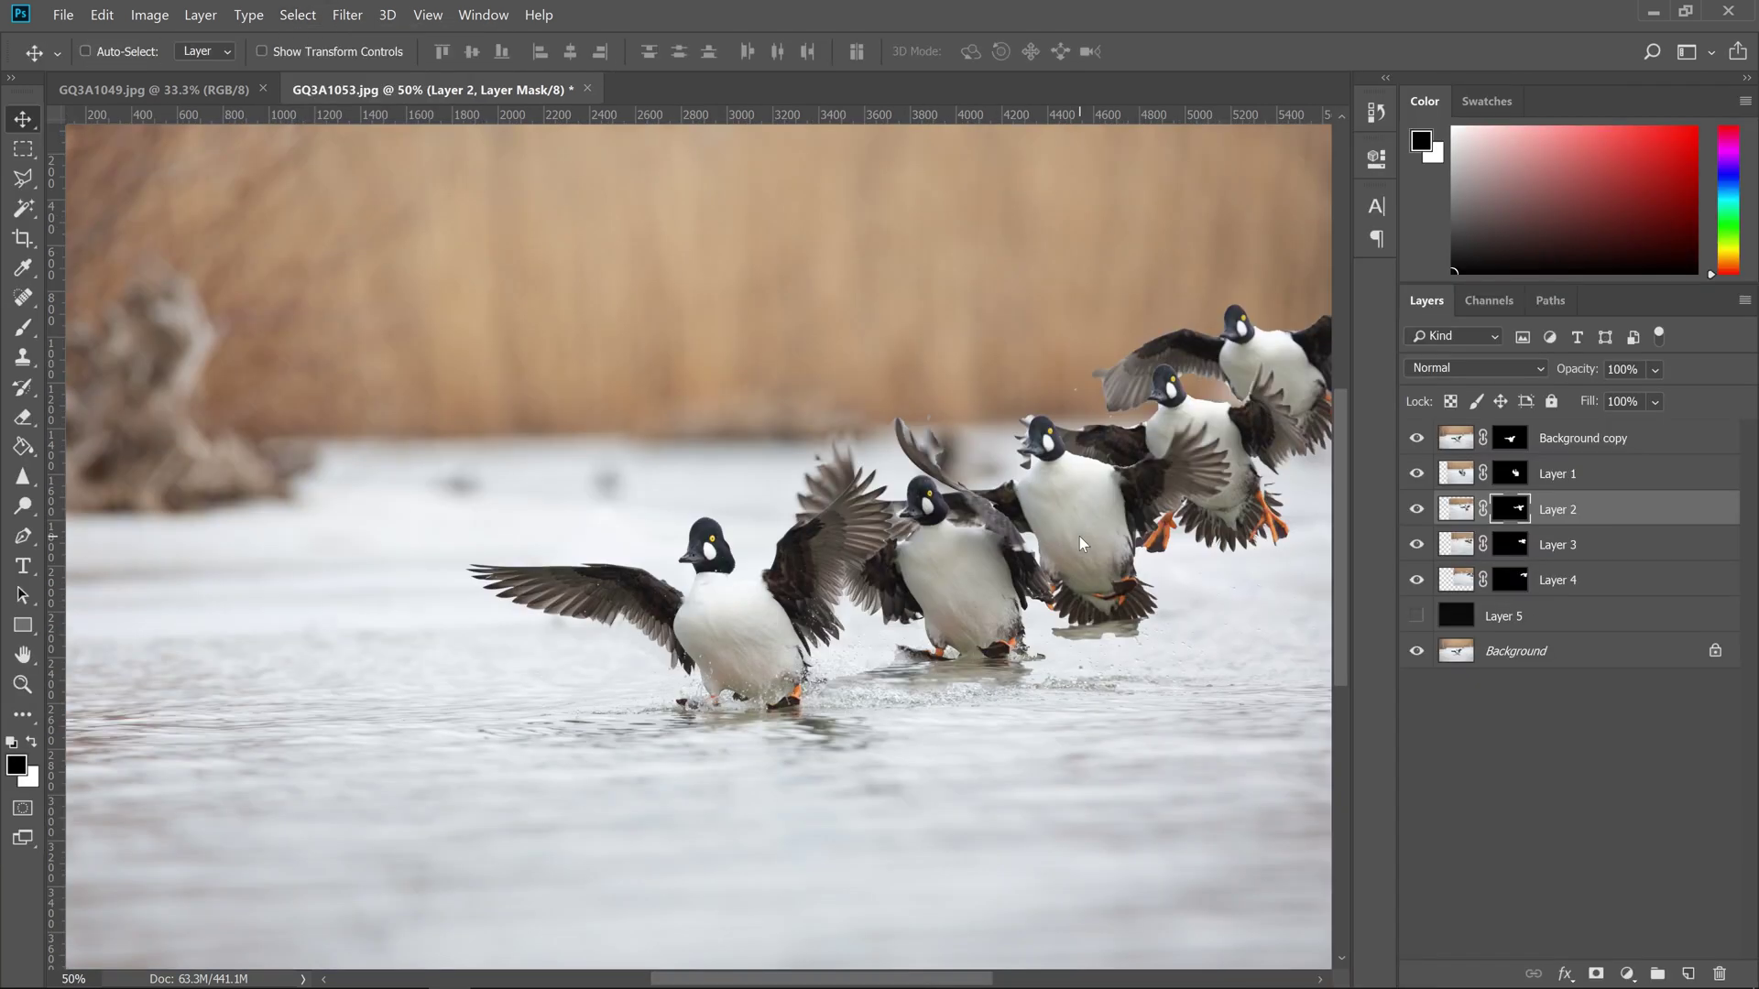
left_click_drag(1079, 536, 1096, 520)
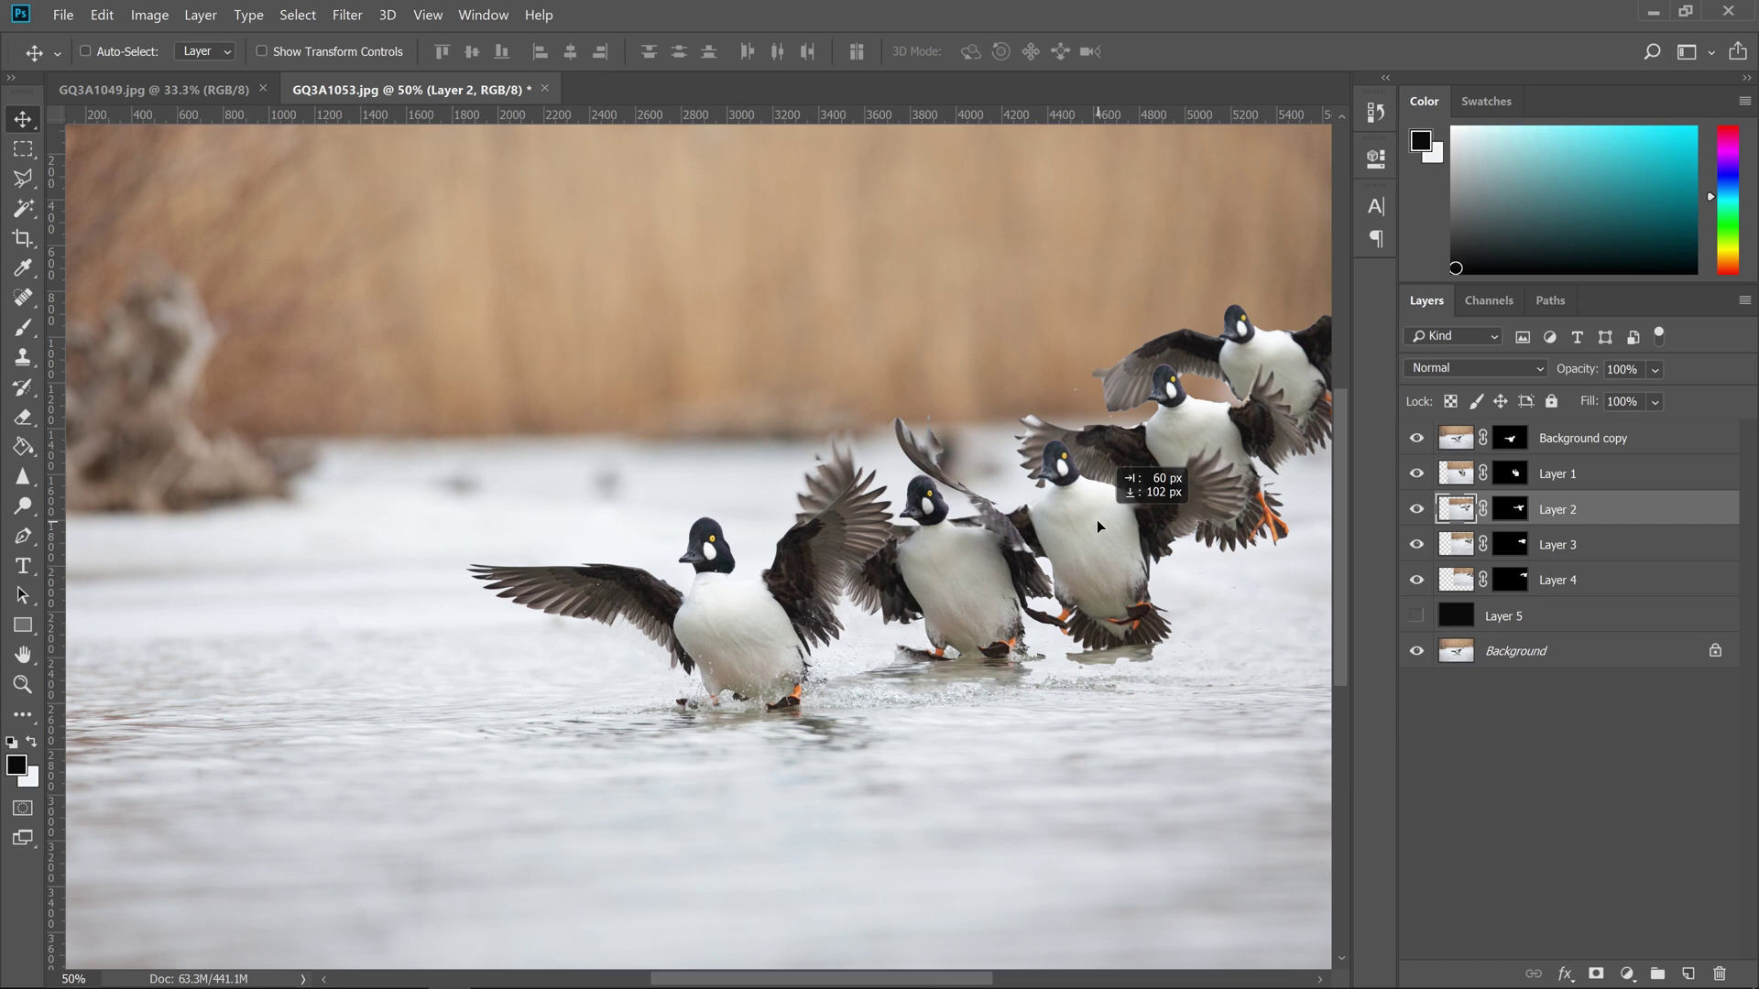
left_click_drag(1096, 520, 1101, 524)
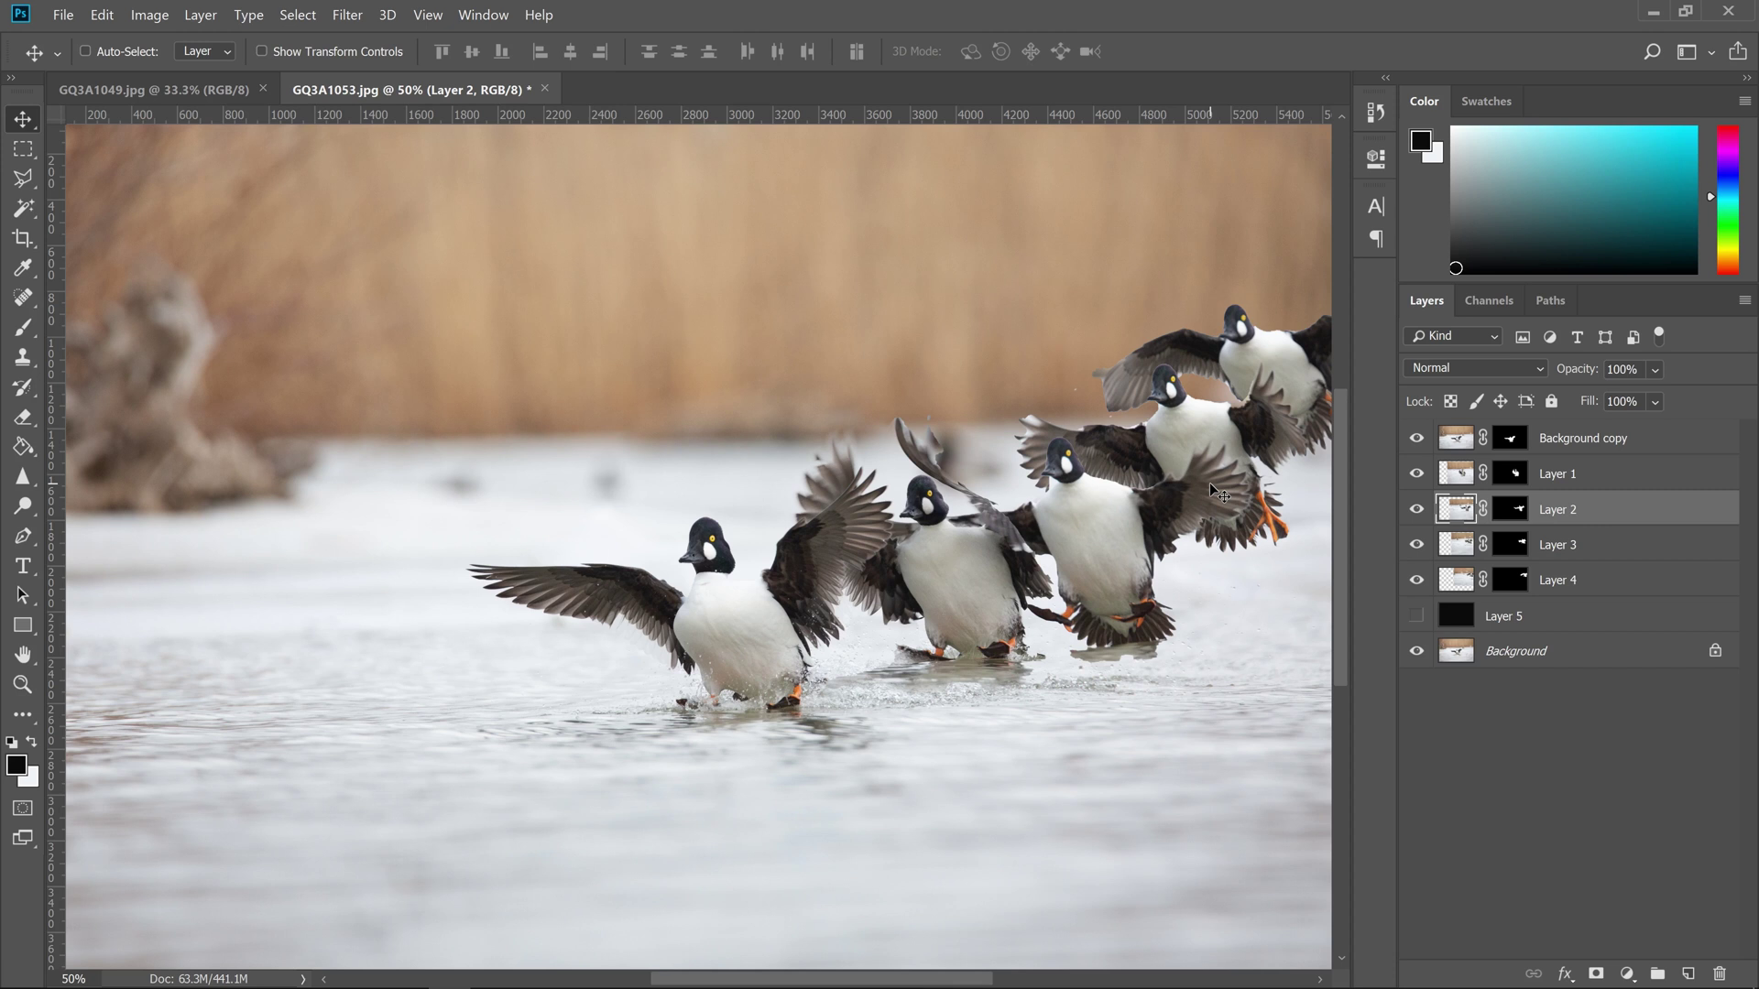
Paint black on Layer 2's mask to remove the dark patch on the water
key("ctrl+backslash")
key("b")
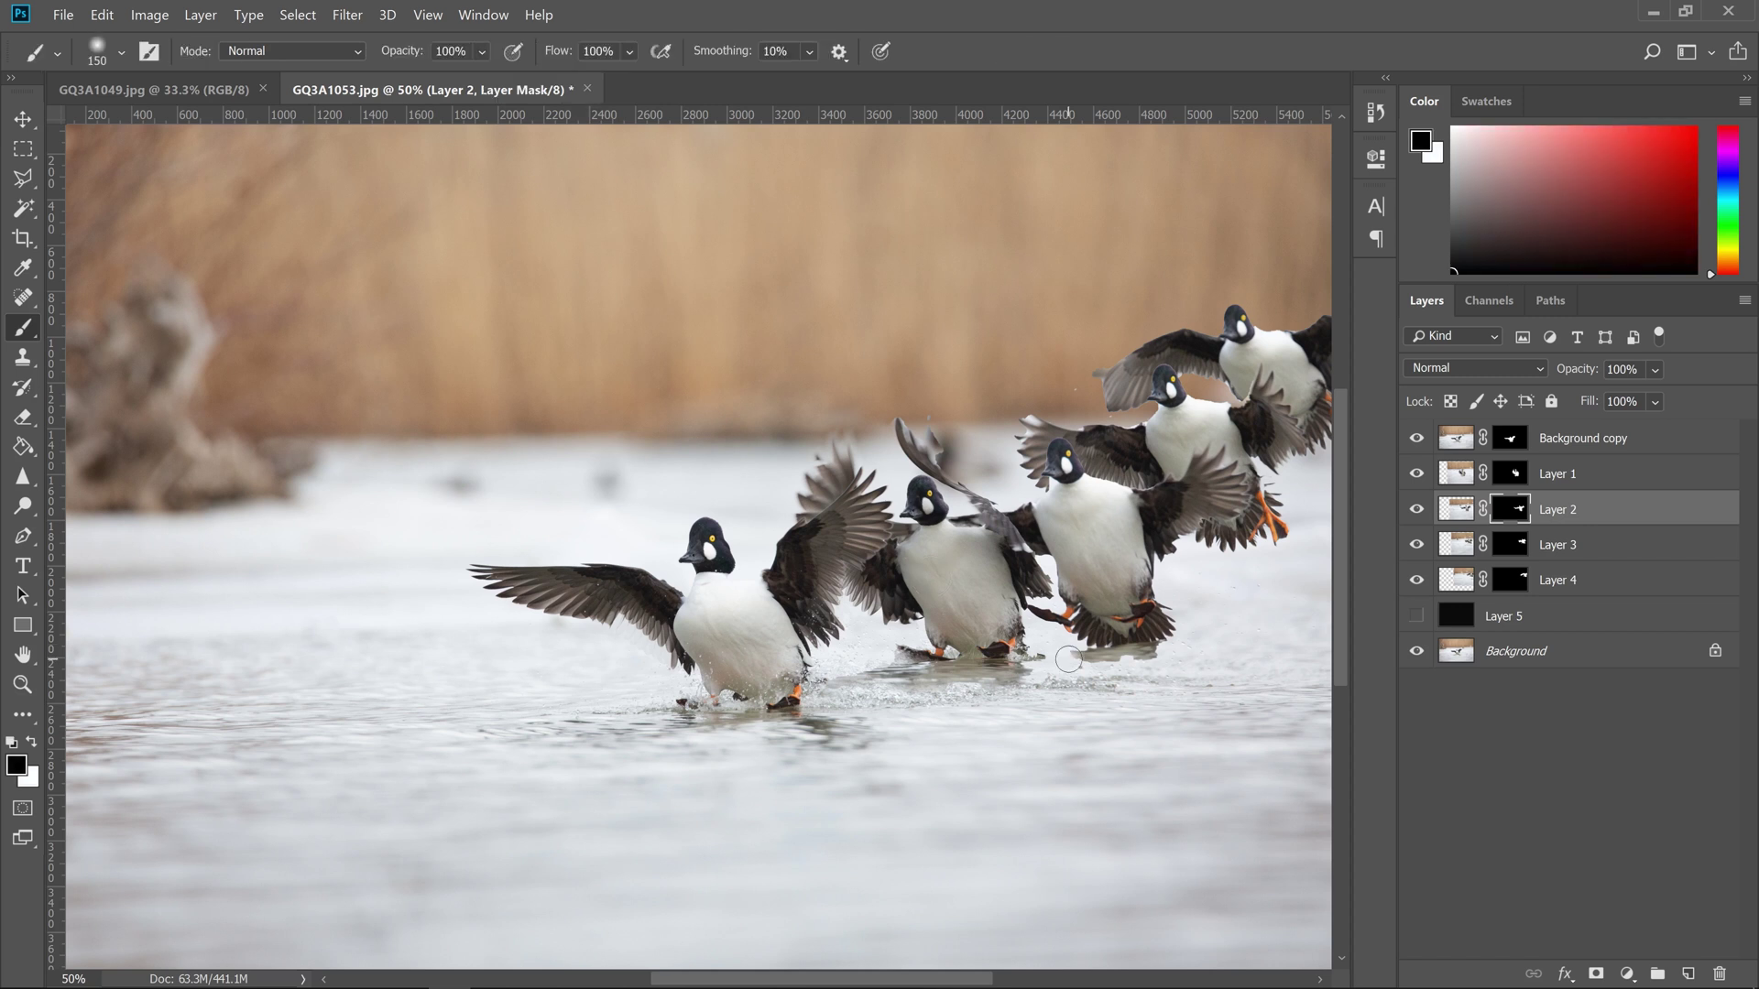
left_click_drag(1068, 659, 1168, 655)
Nudge the Layer 2 duck left and down with Shift+arrow keys
key("v")
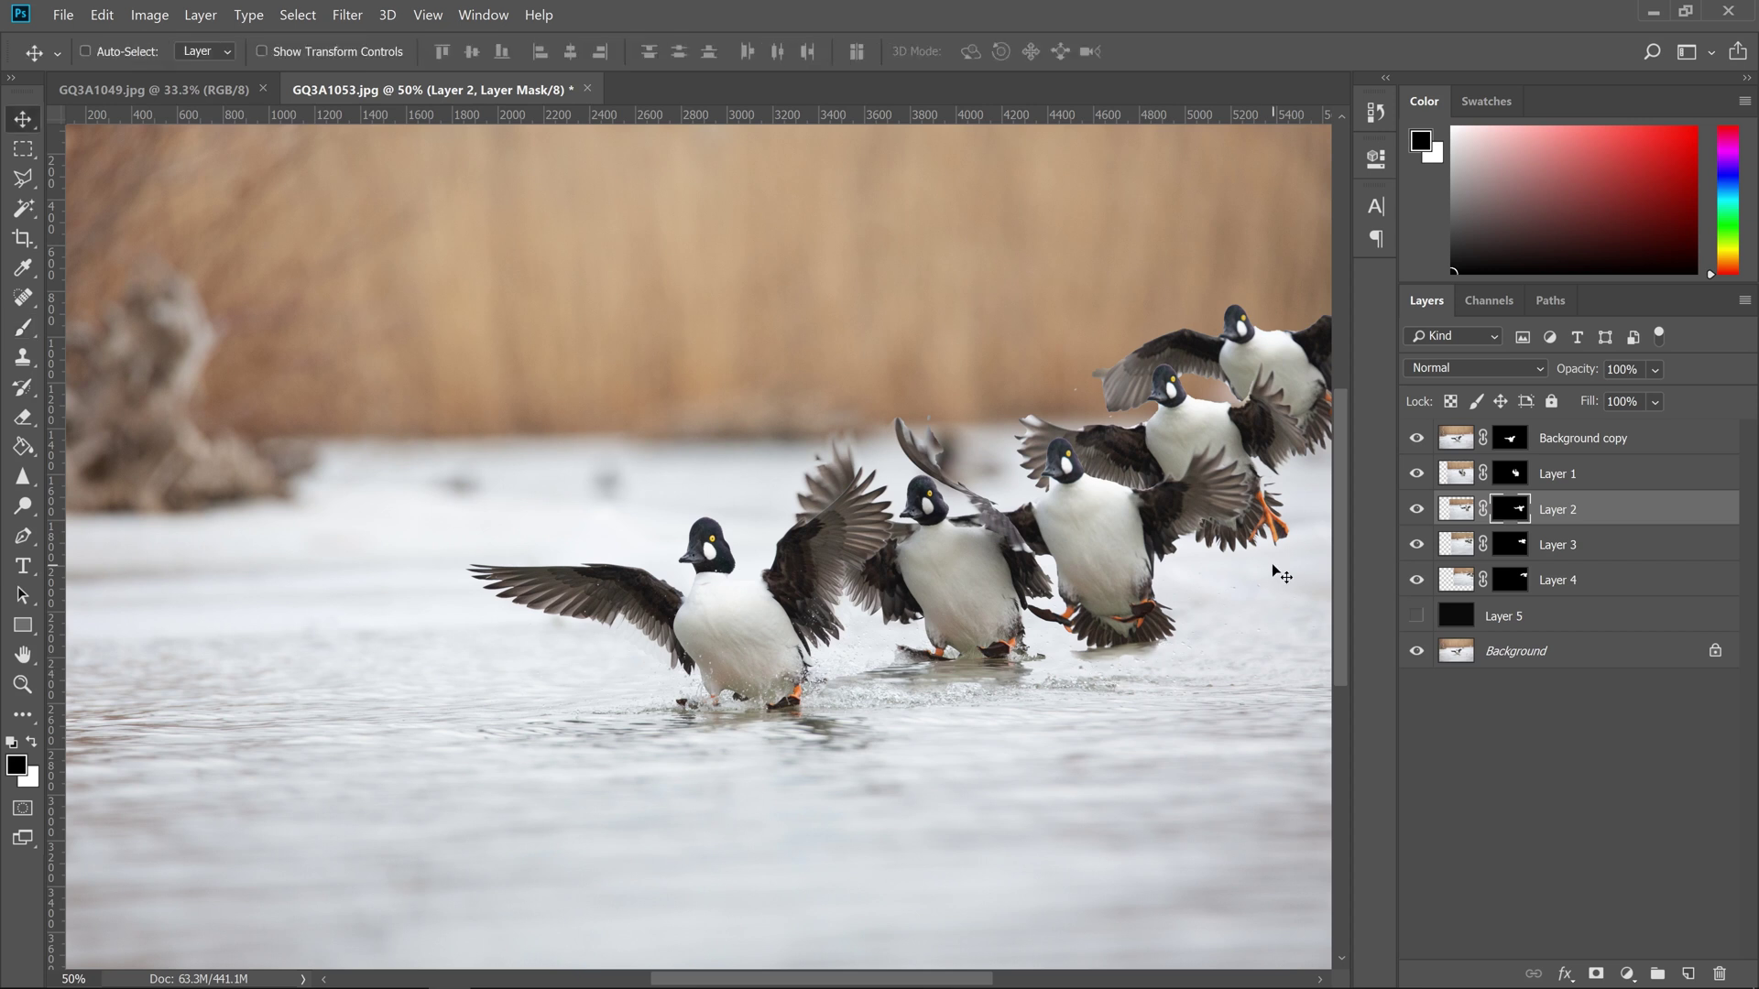
key("shift+Left")
key("shift+Down")
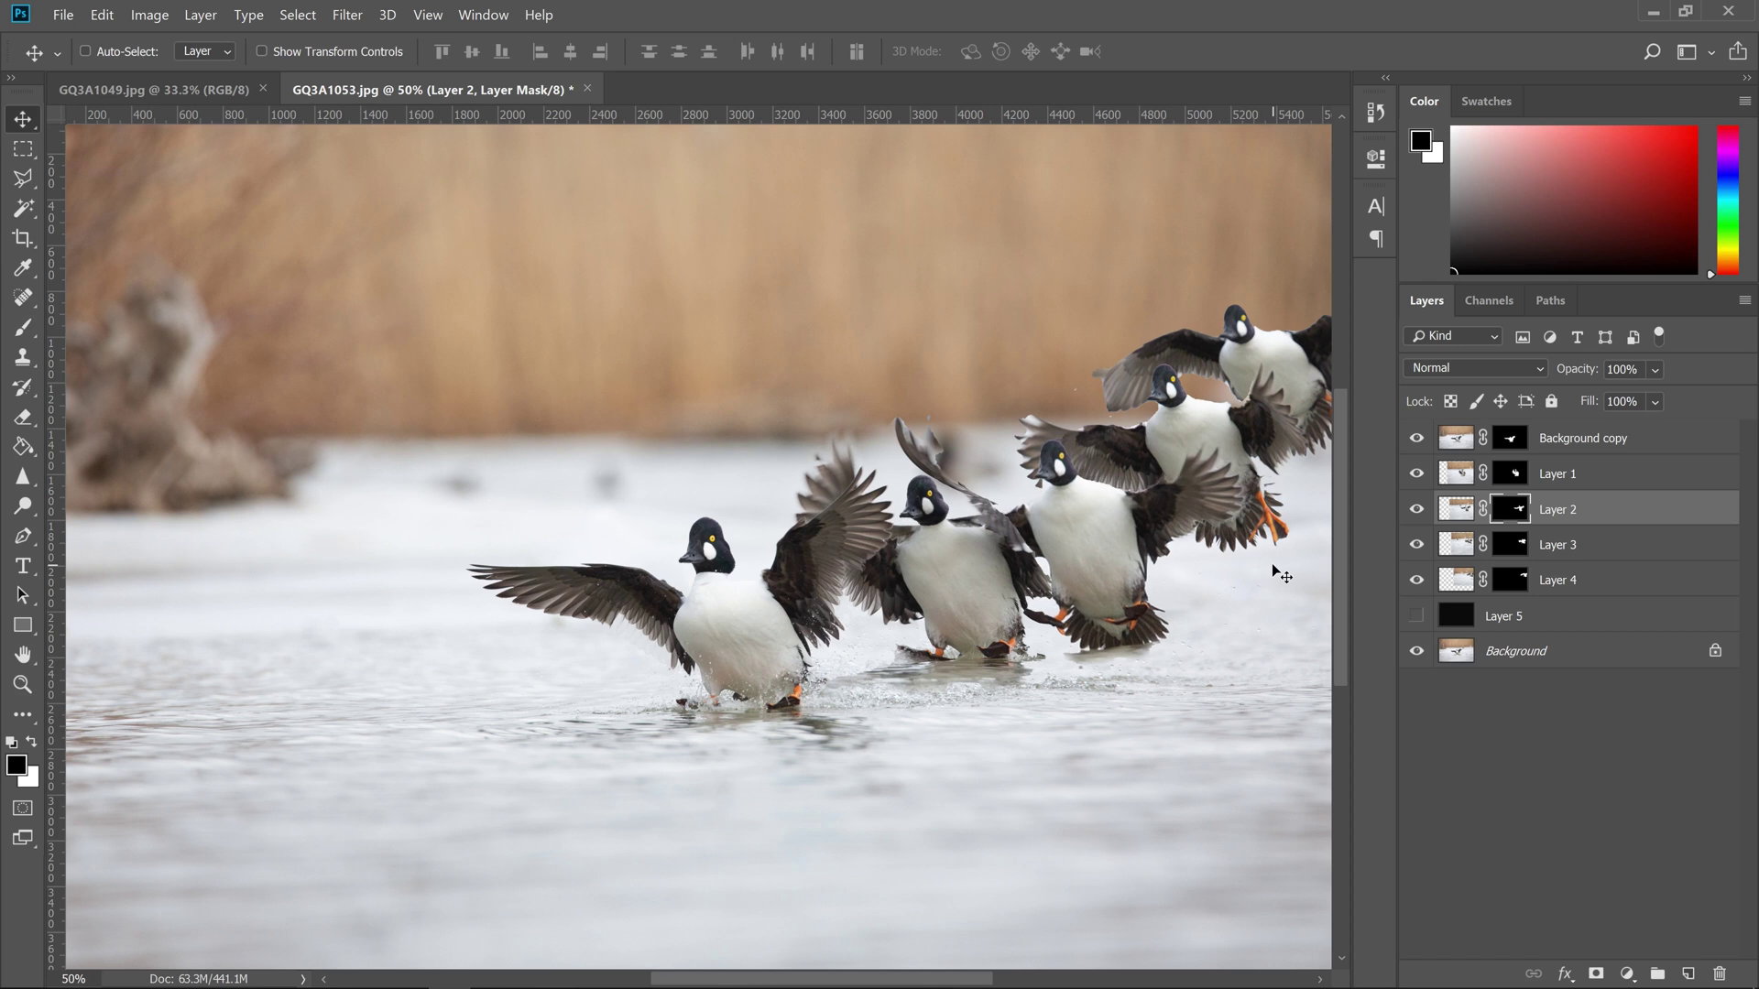
left_click(1598, 547)
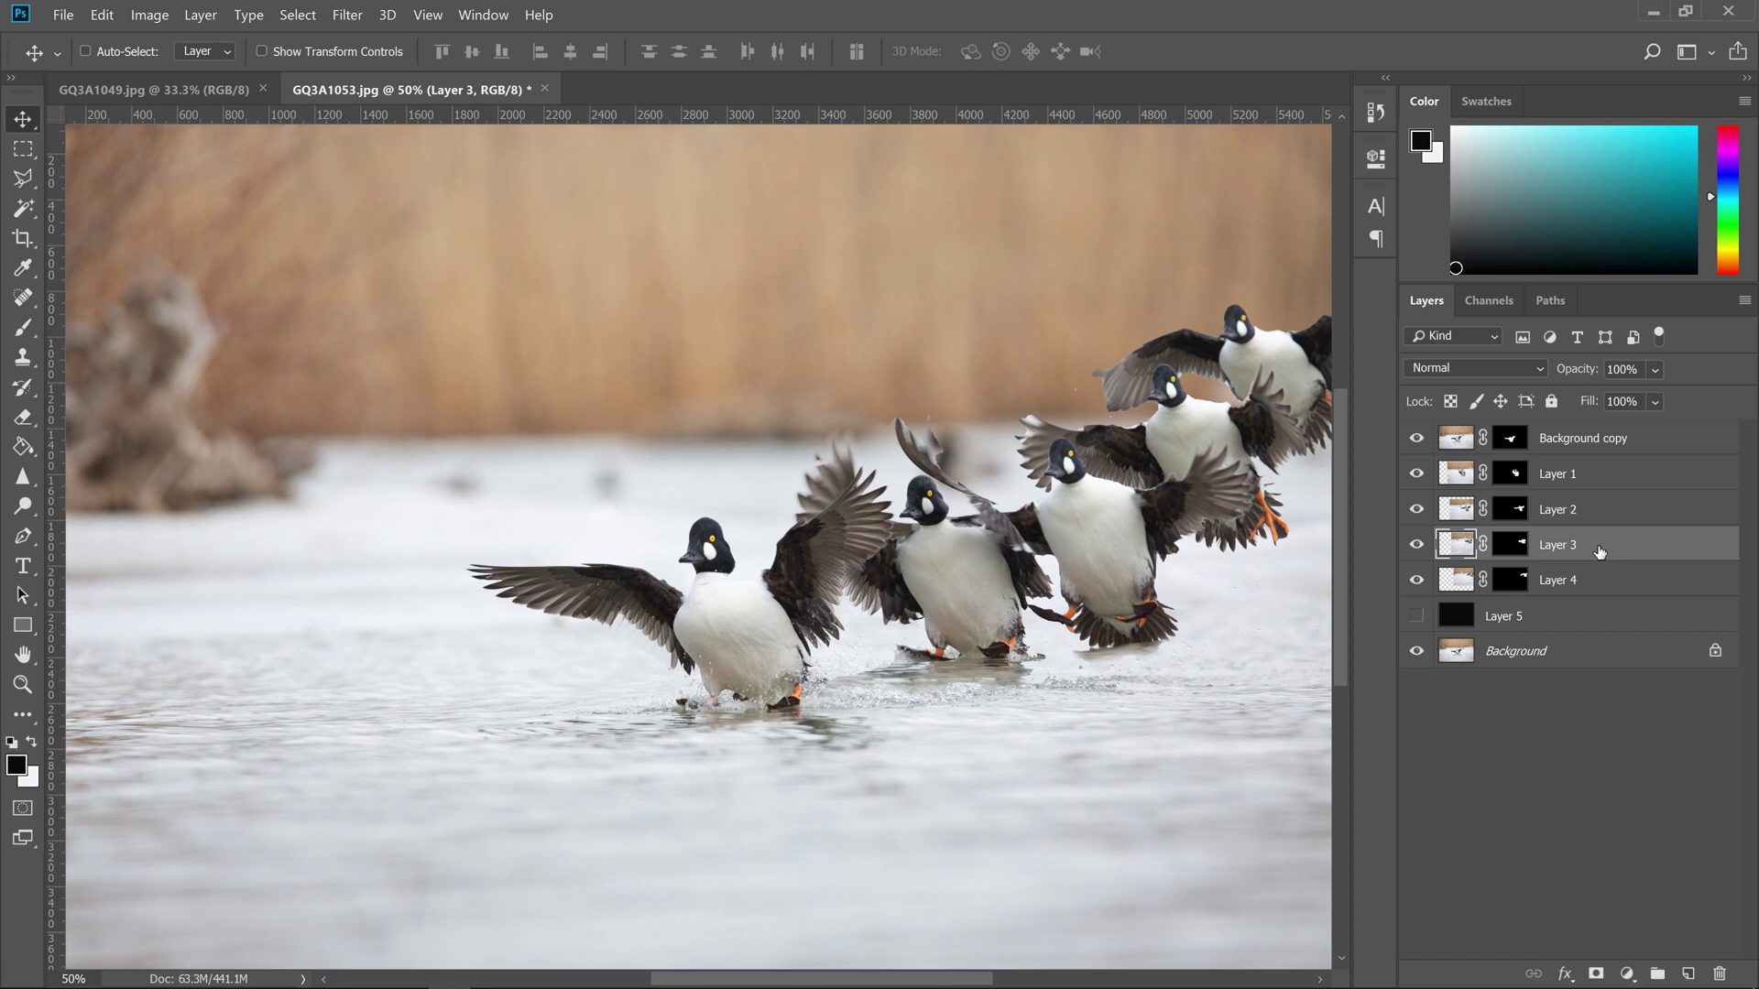
Nudge the Layer 3 duck right and down with Shift+arrow keys
key("shift+Down")
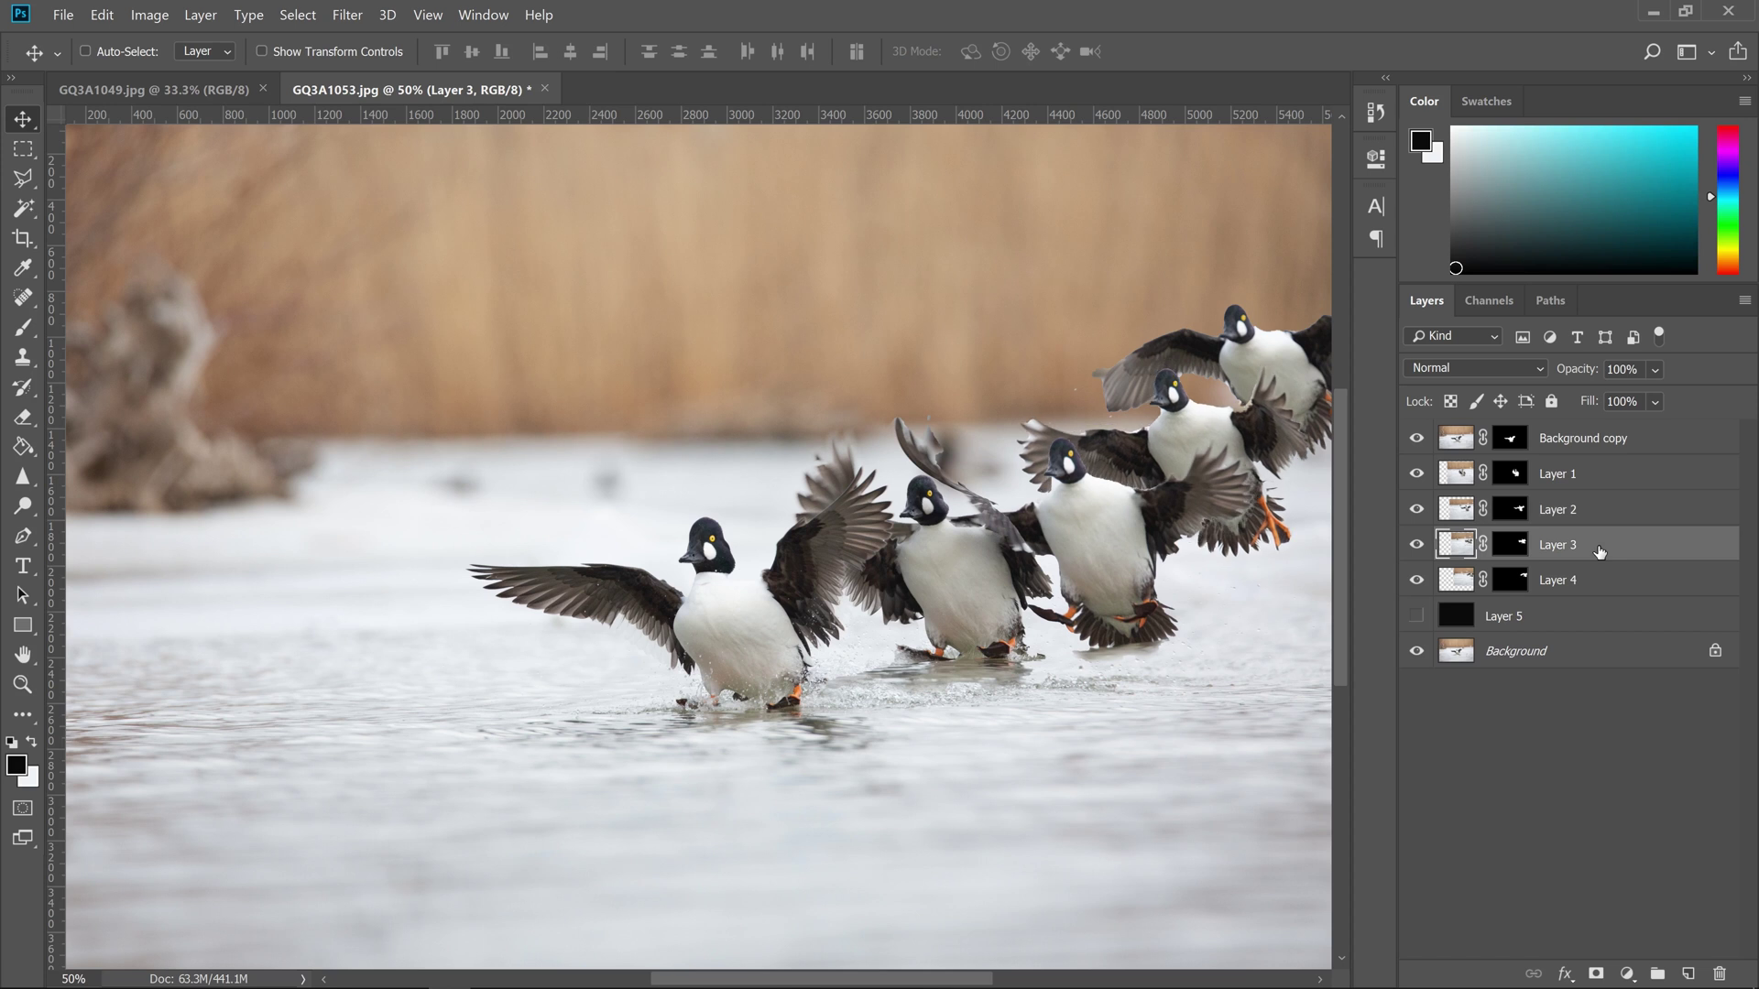
key("shift+Right")
key("shift+Down")
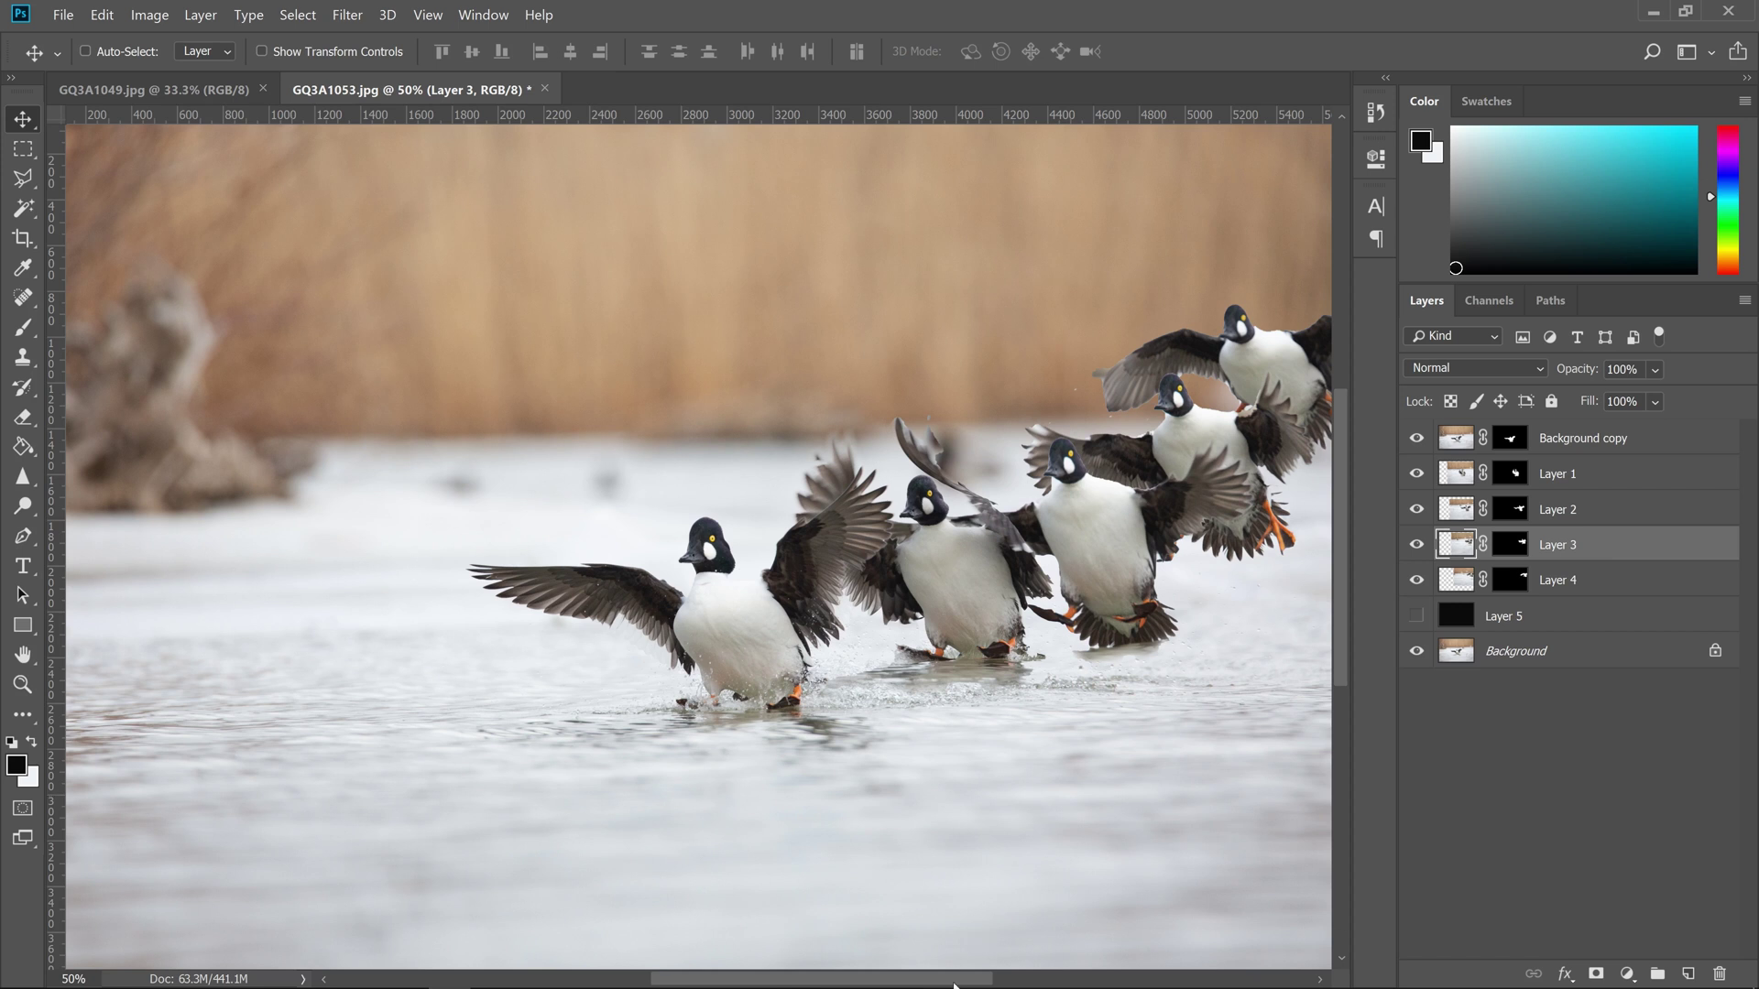
left_click_drag(953, 980, 962, 980)
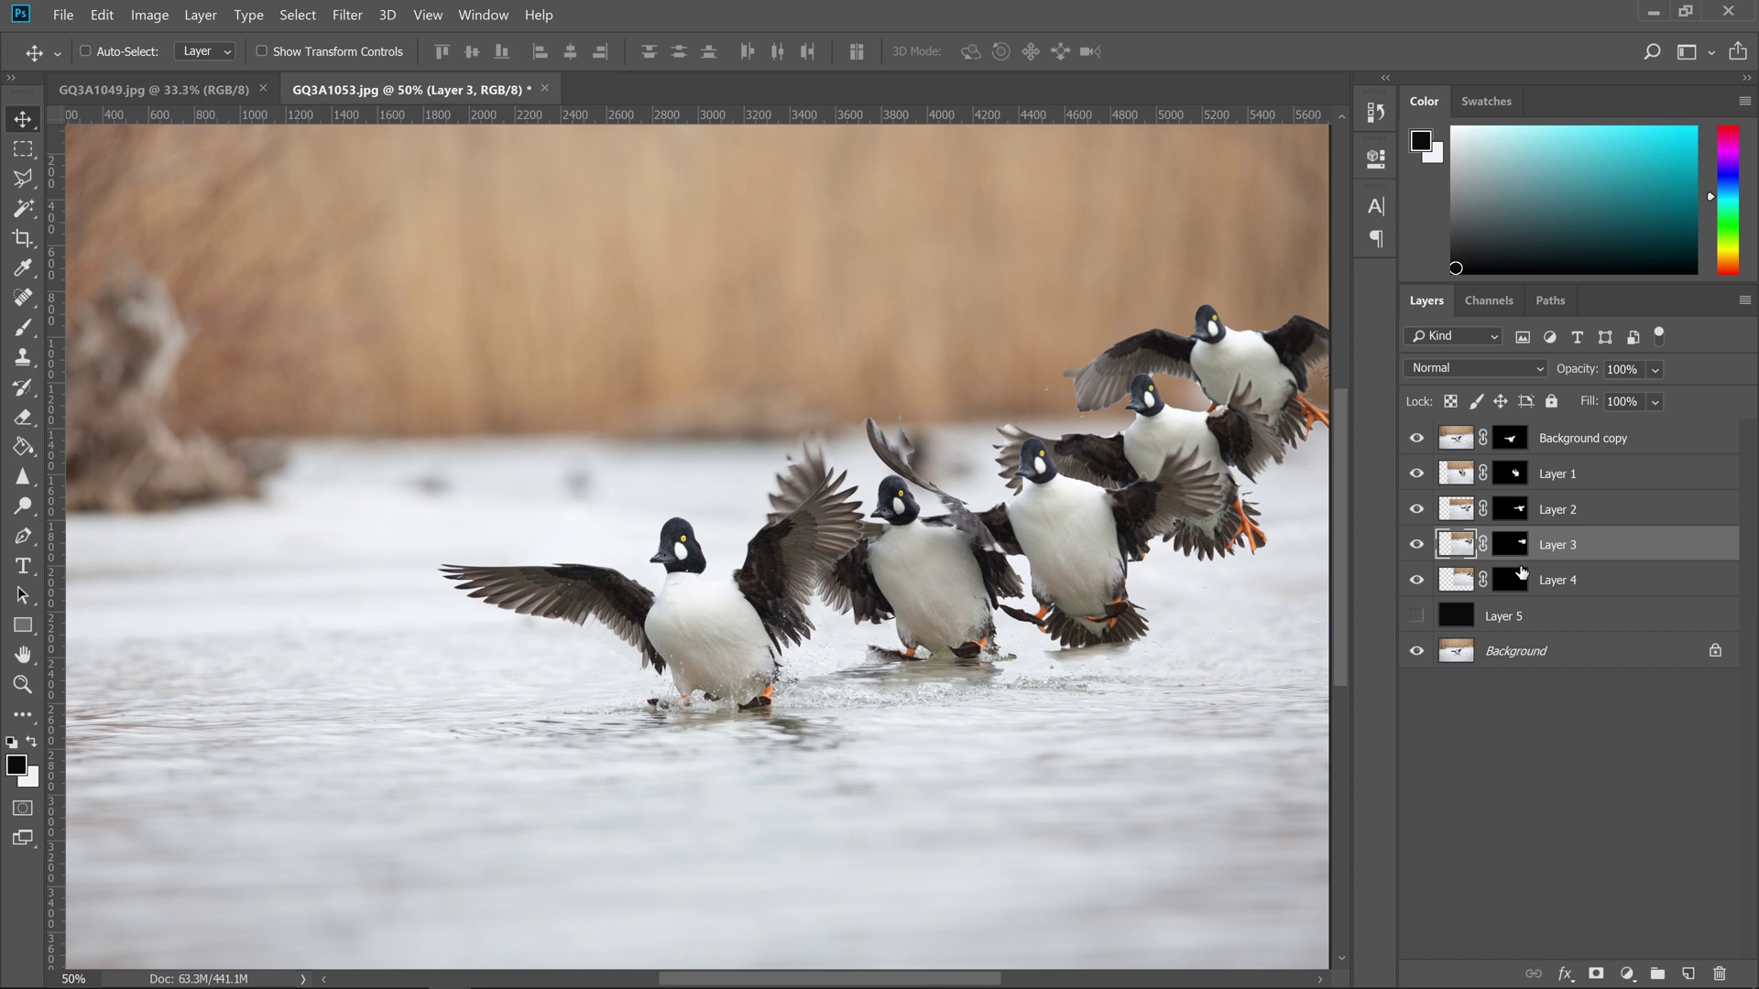
left_click(1417, 547)
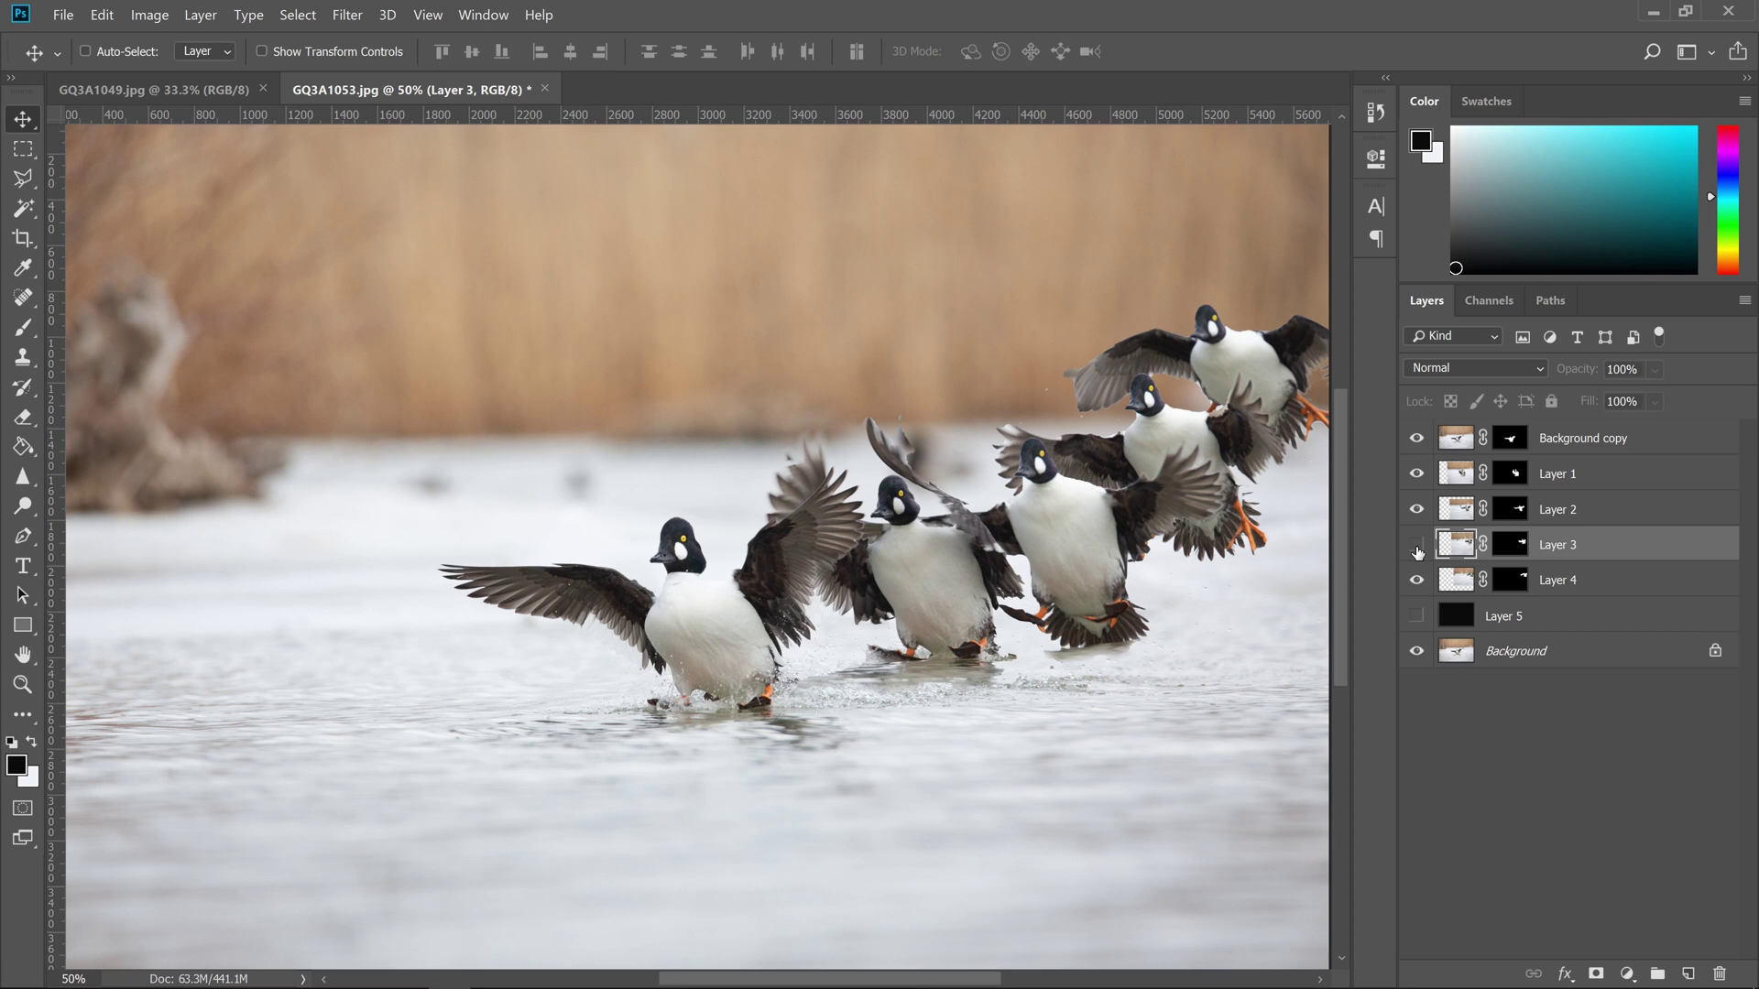
Toggle Layers 3 and 1 visibility to check their ducks, then convert Layer 1 to a Smart Object
left_click(1417, 546)
left_click(1417, 475)
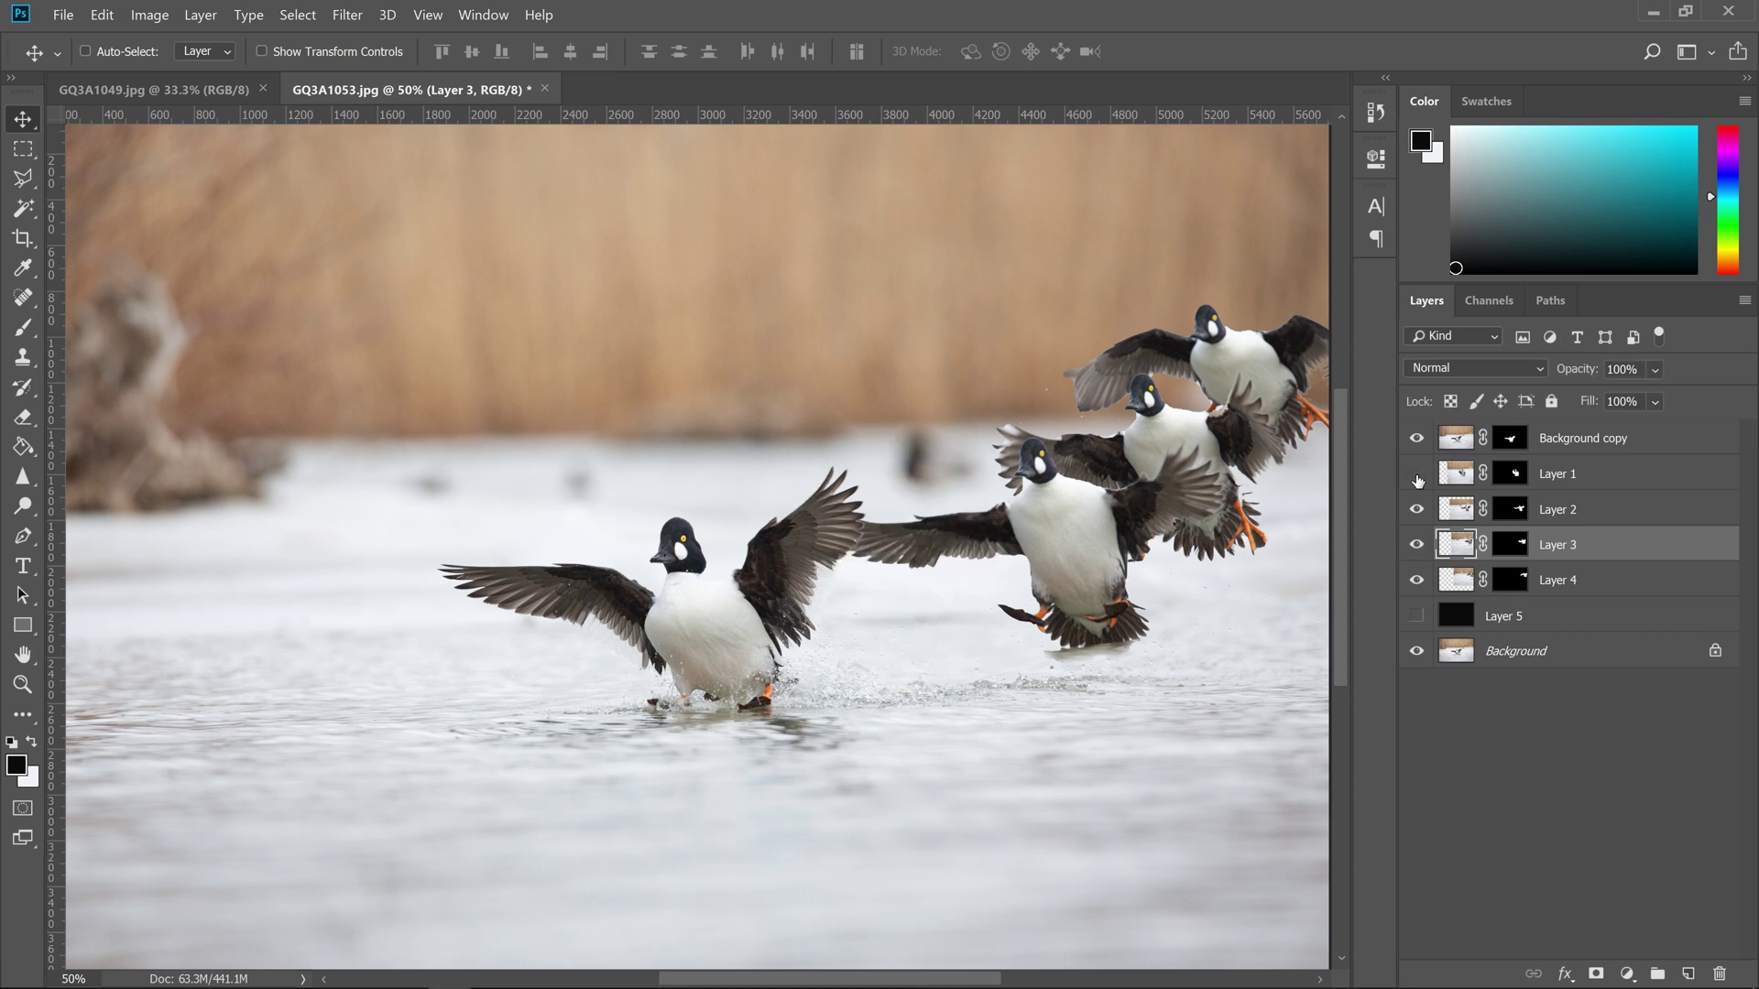
left_click(1417, 477)
right_click(1580, 472)
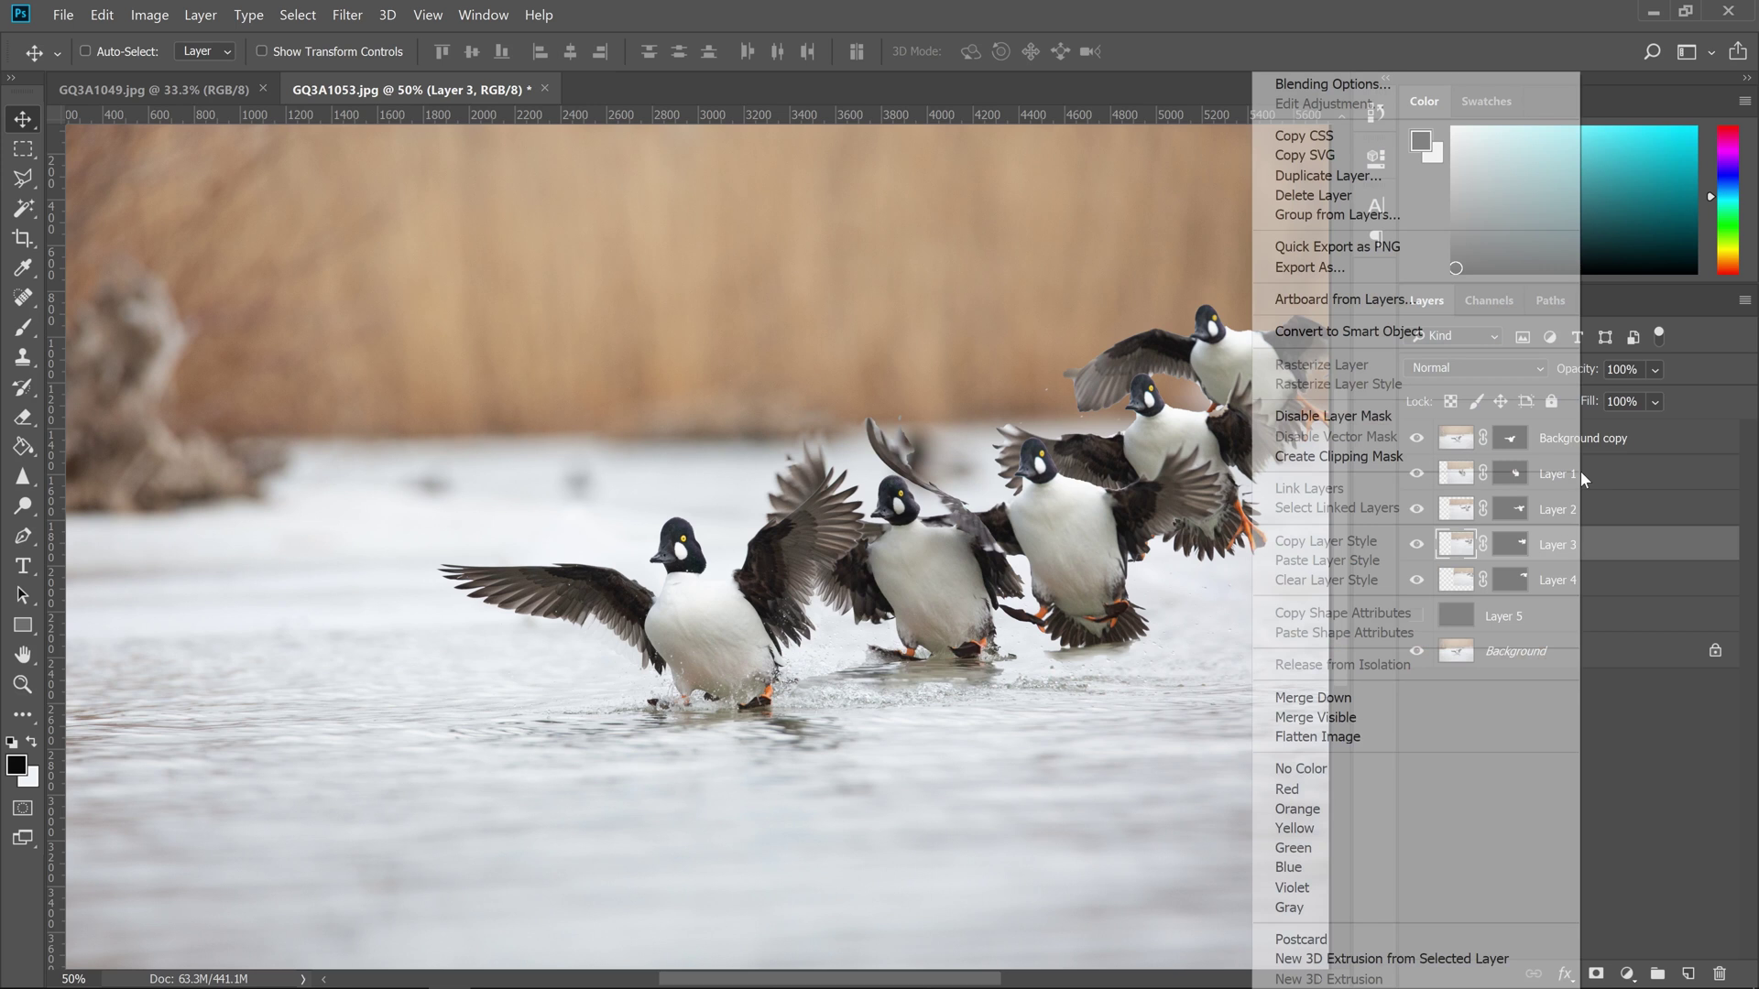
left_click(1337, 330)
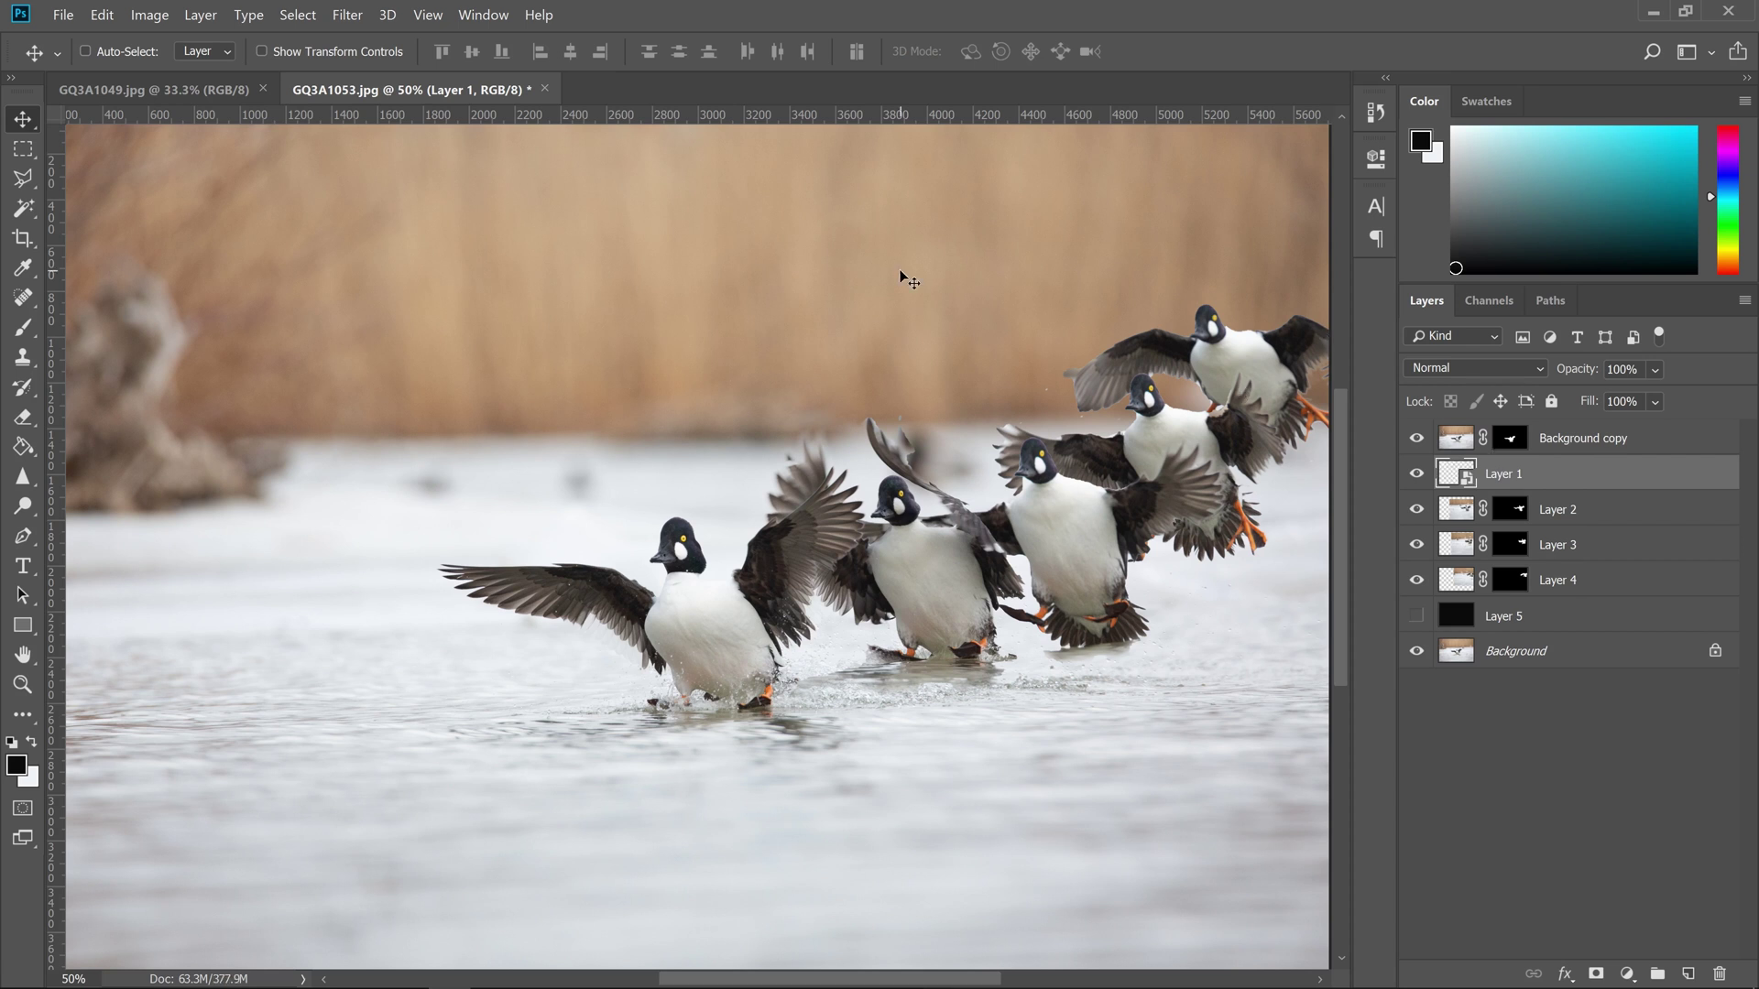
Apply a Gaussian Blur smart filter with 0.5-pixel radius to Layer 1
left_click(347, 15)
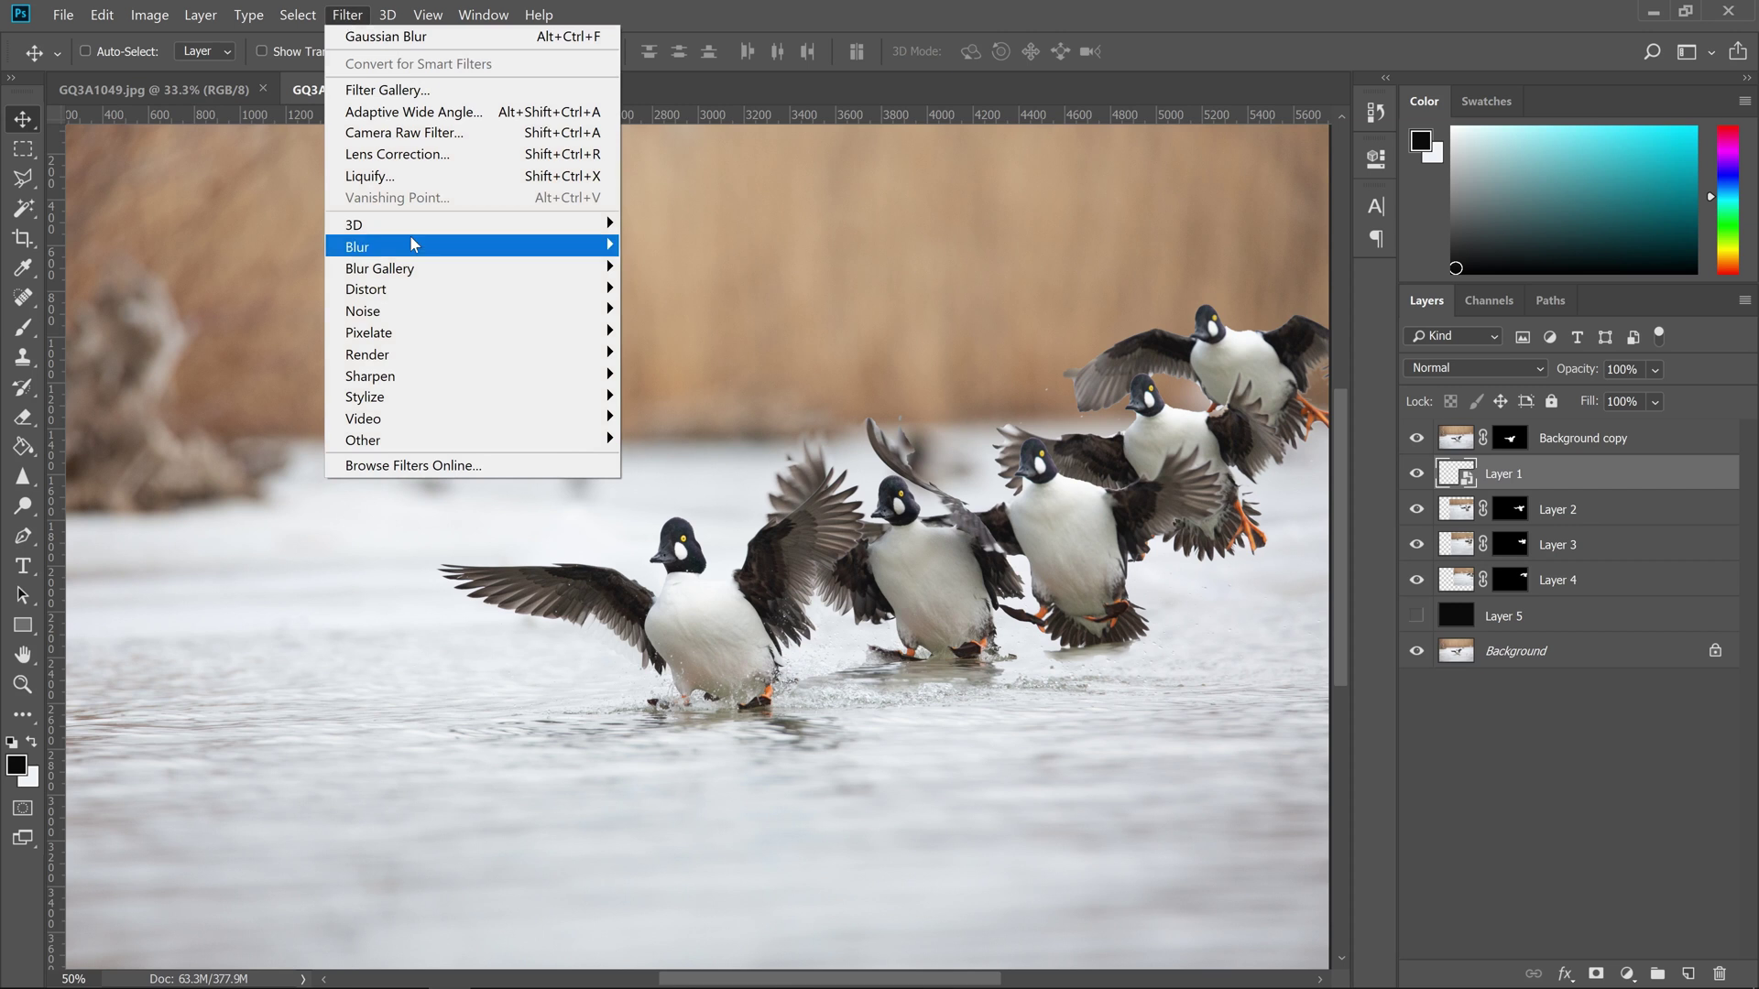
mouse_move(414, 246)
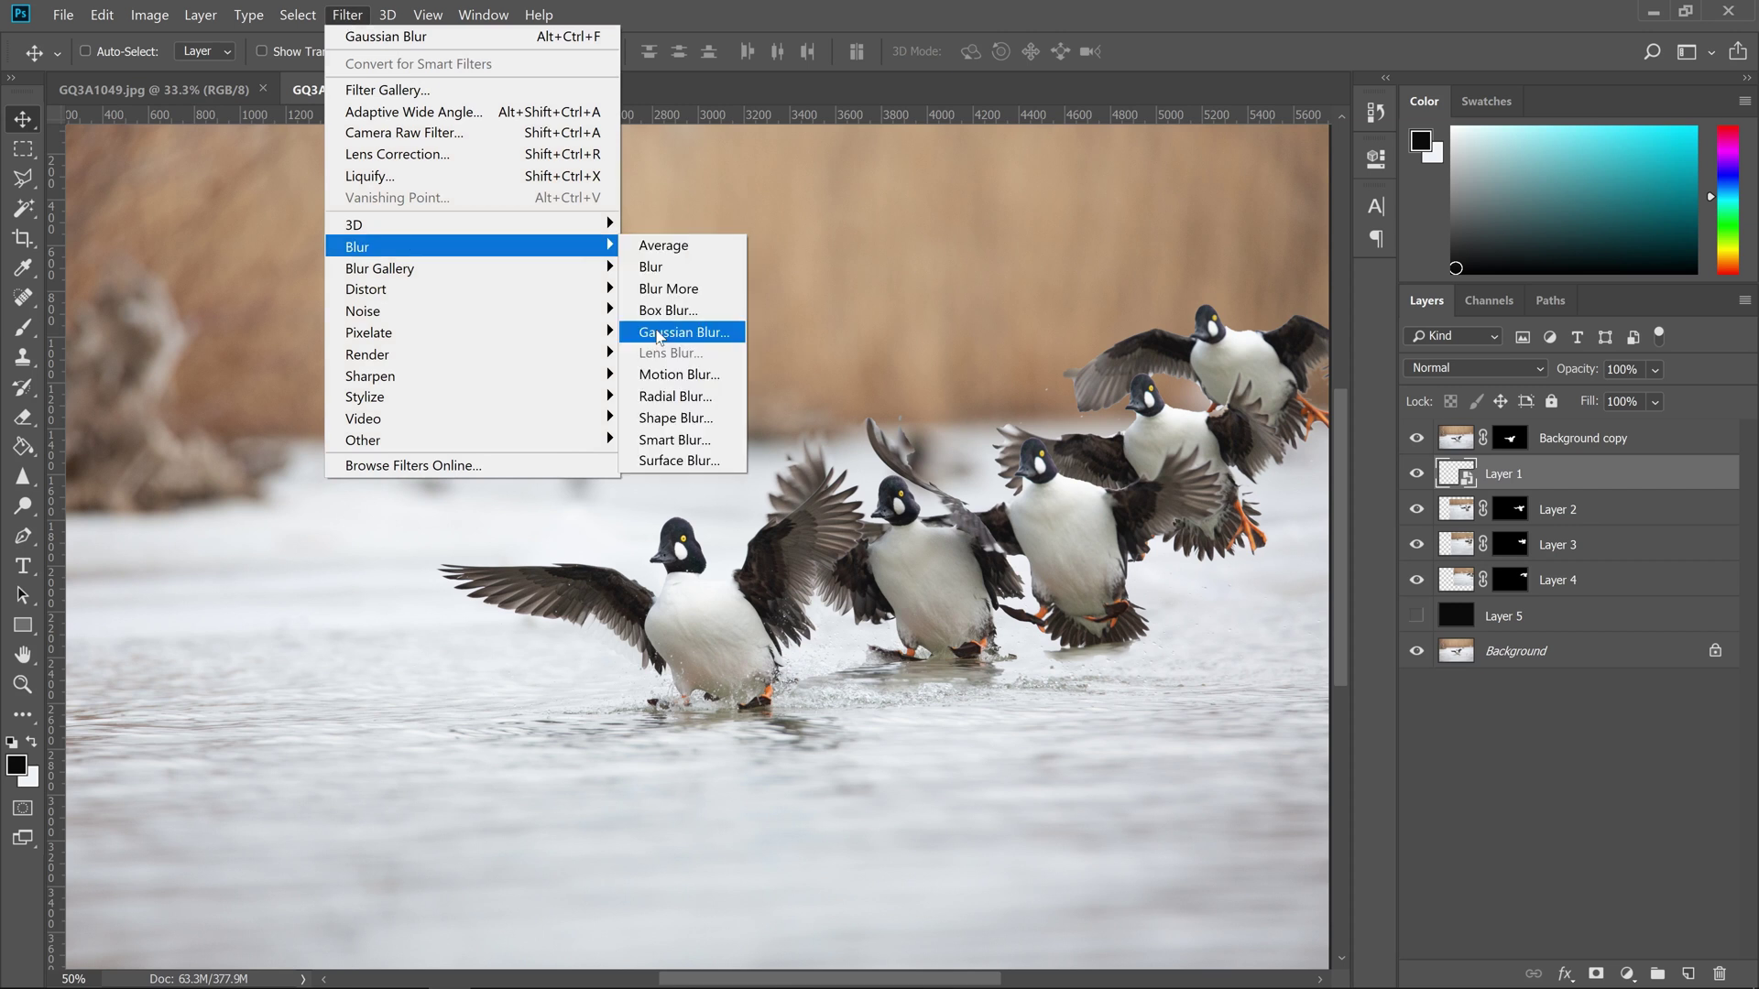
left_click(658, 333)
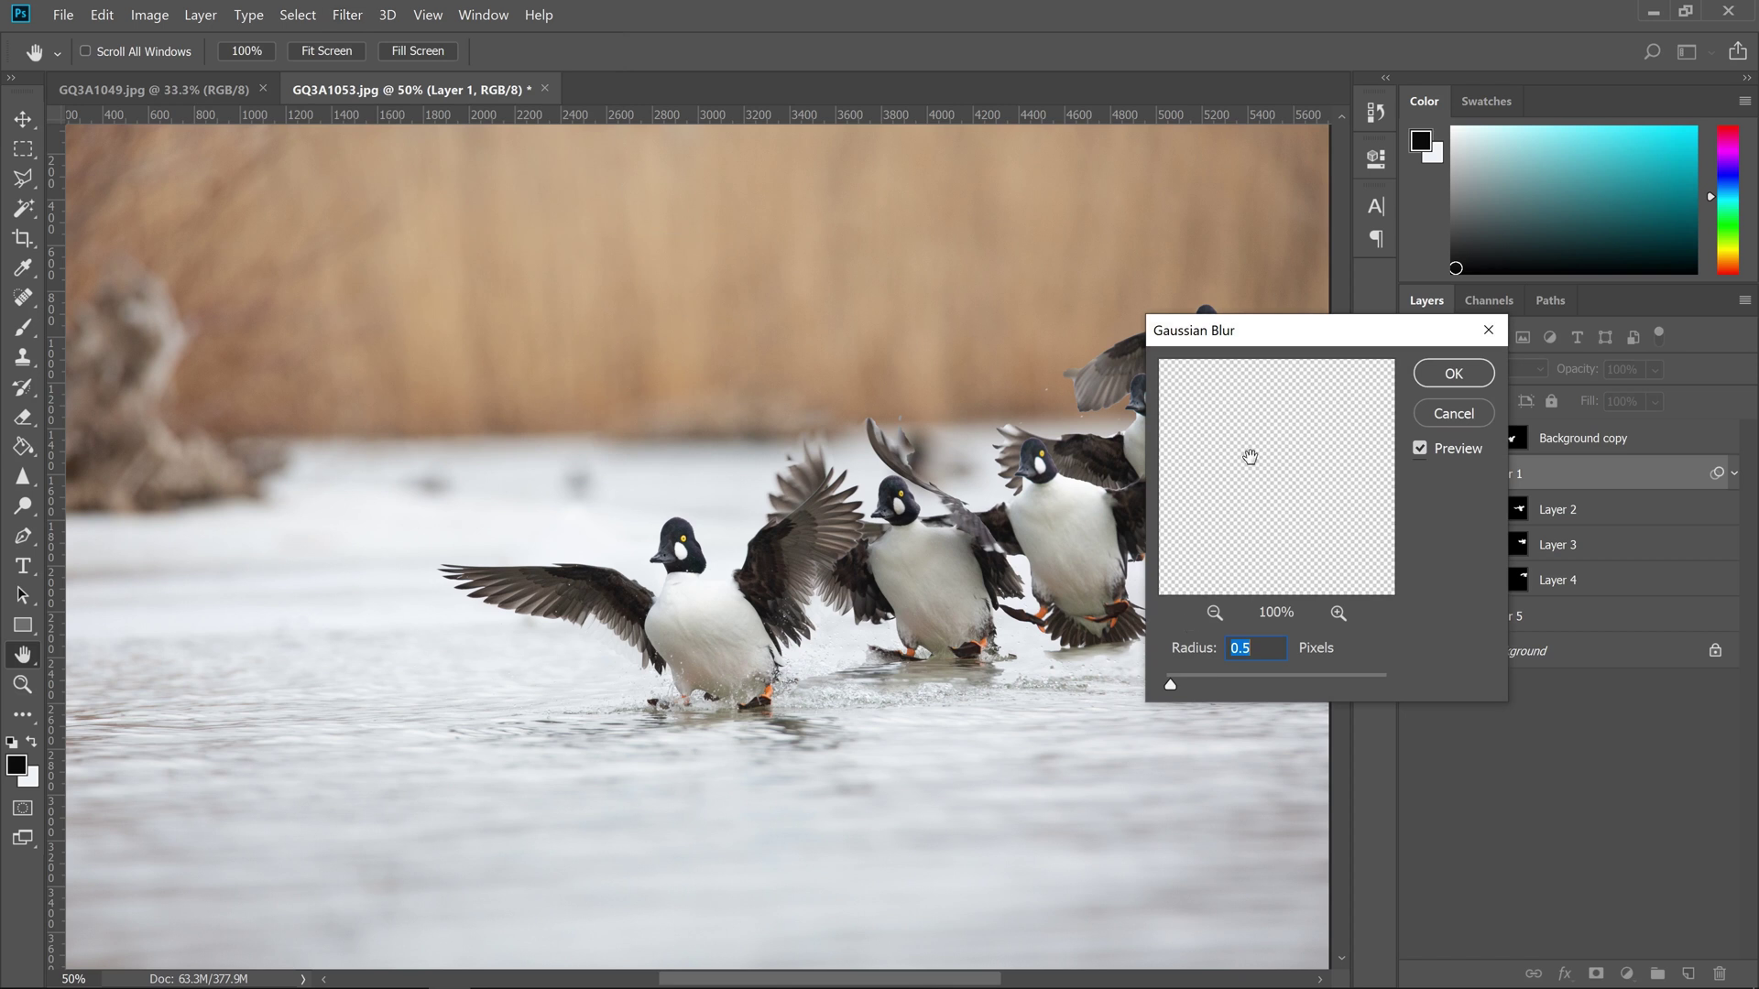
left_click_drag(1273, 326, 1263, 371)
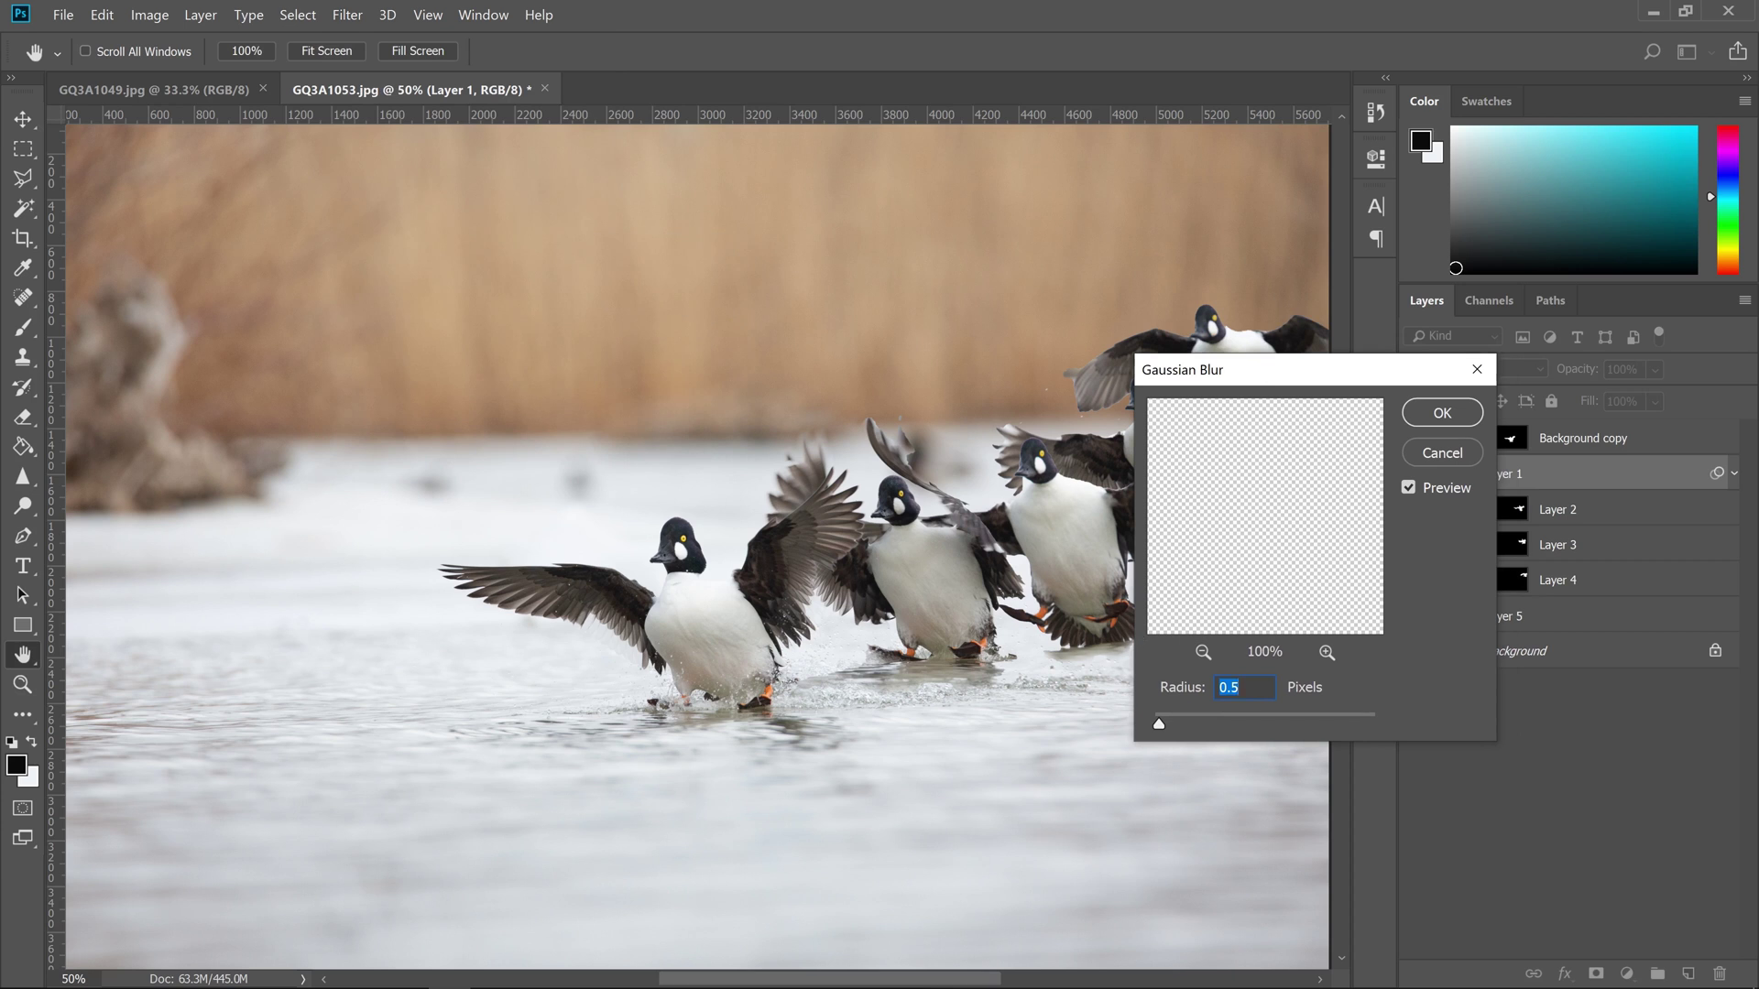
left_click(1437, 413)
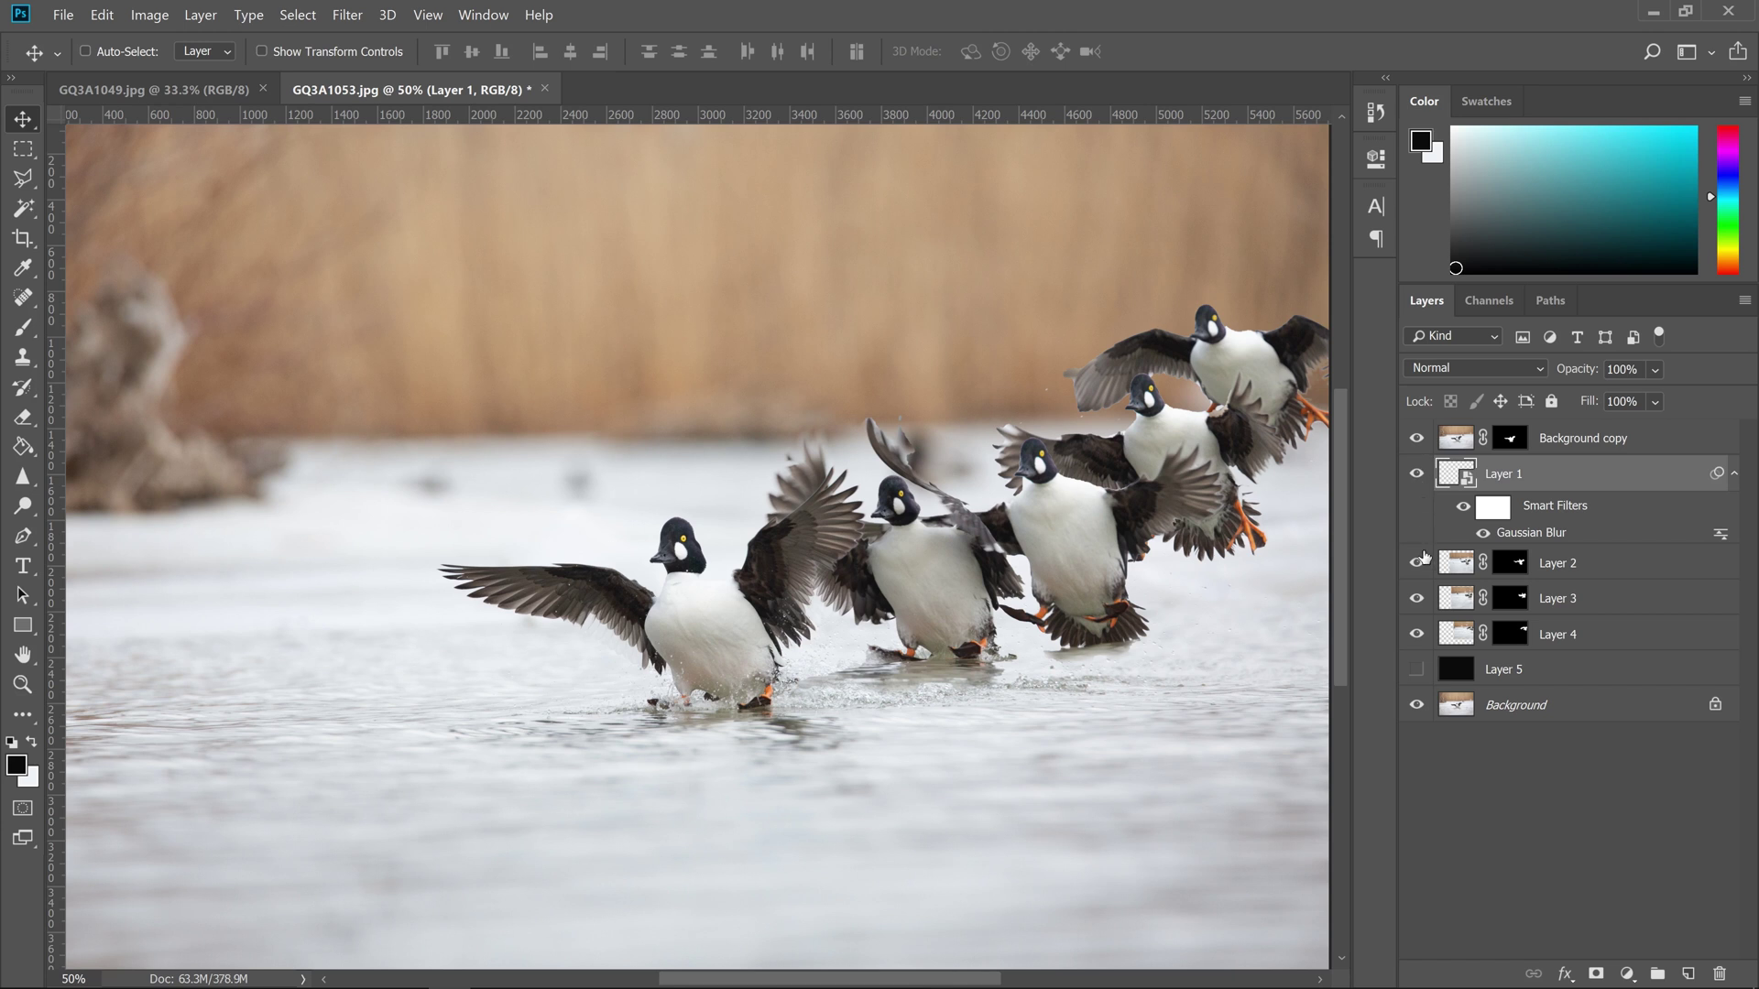
Convert Layer 2 to a Smart Object
left_click(1593, 577)
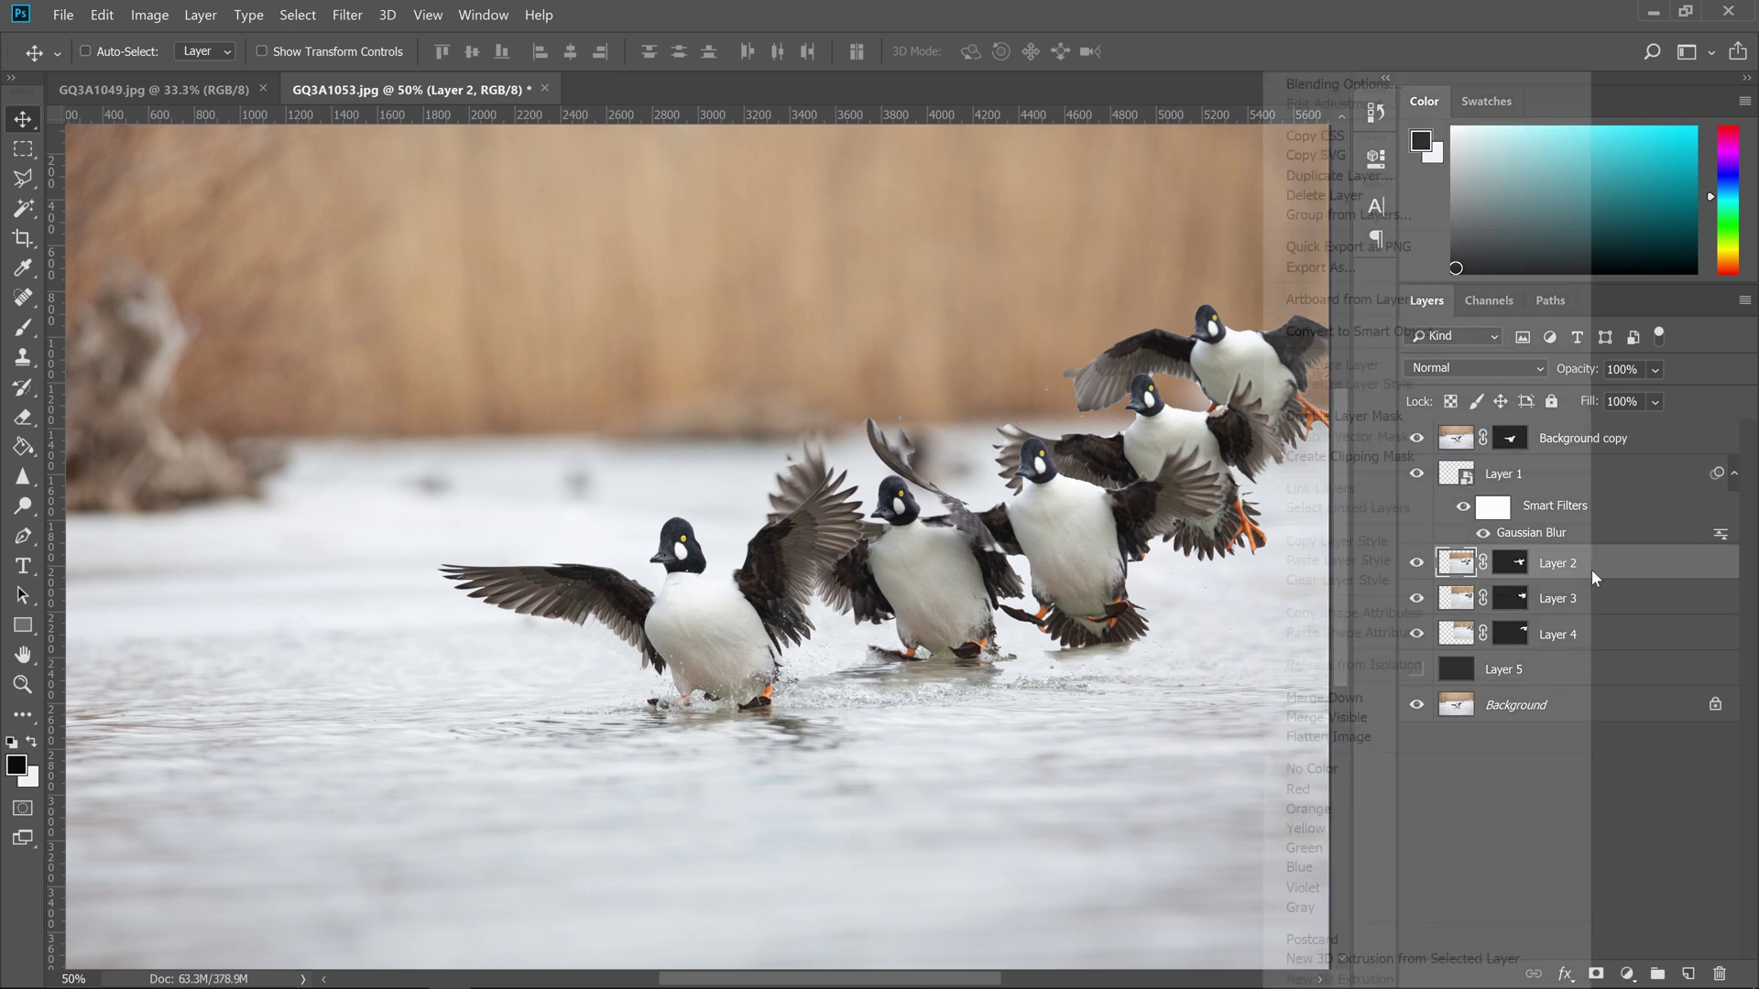
right_click(1591, 569)
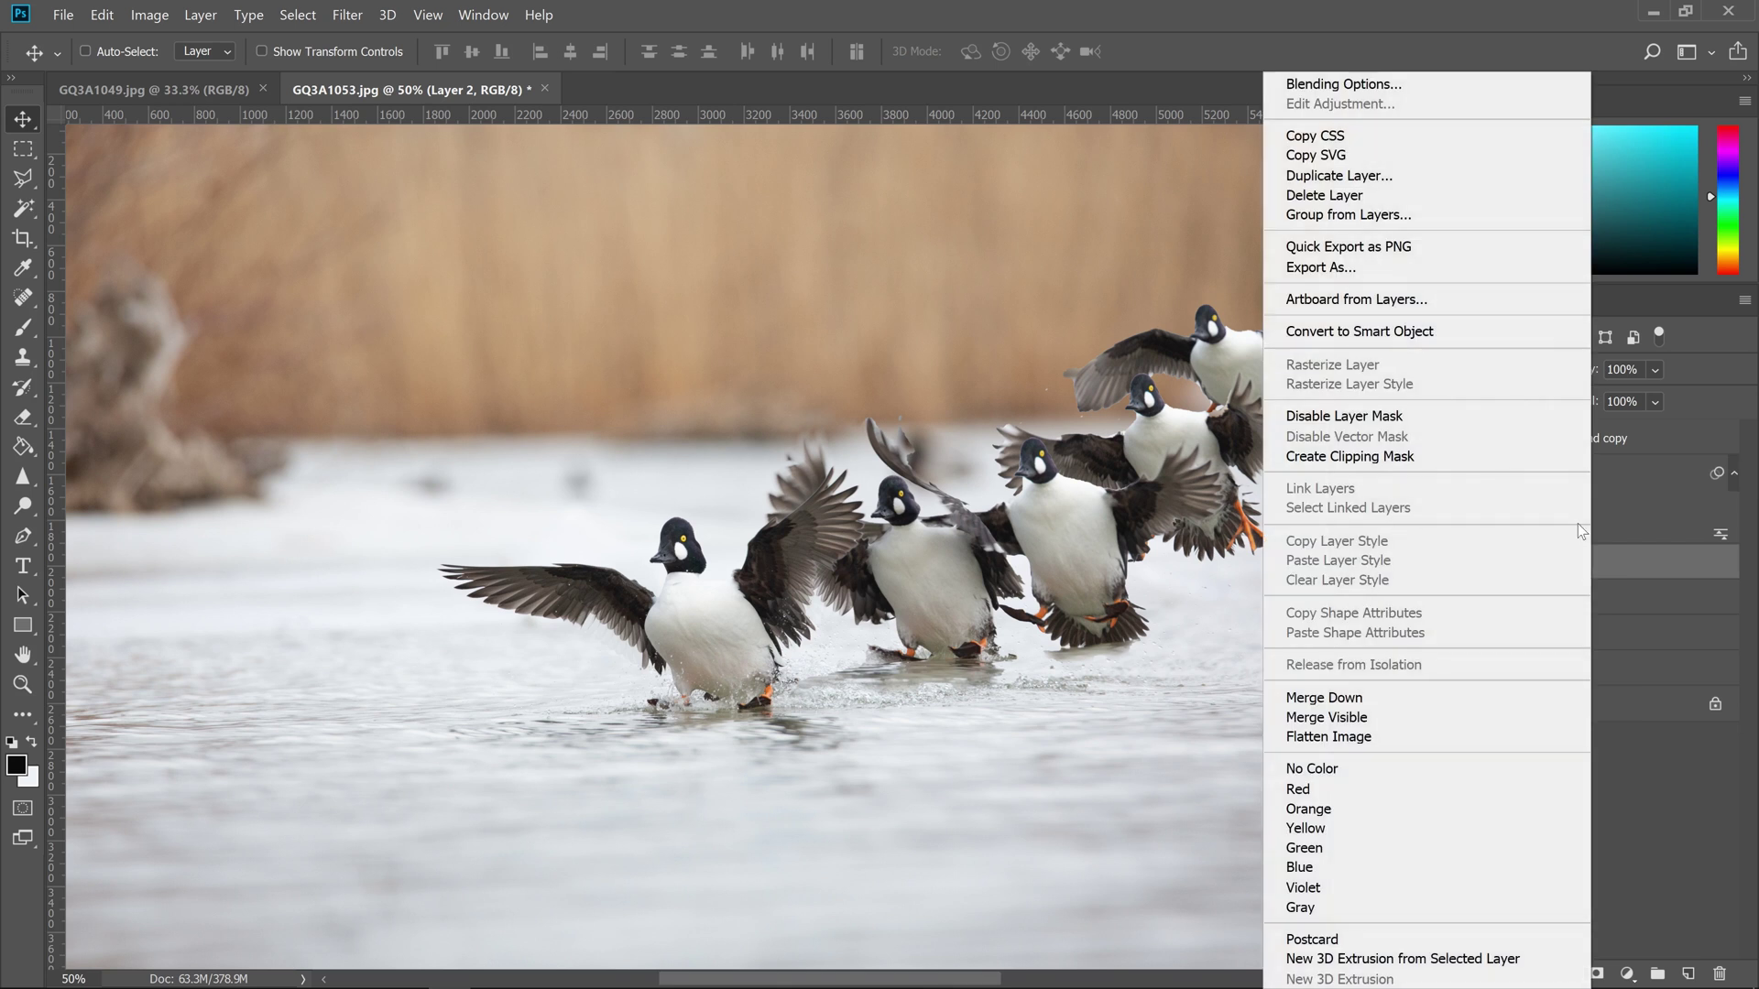
left_click(1447, 332)
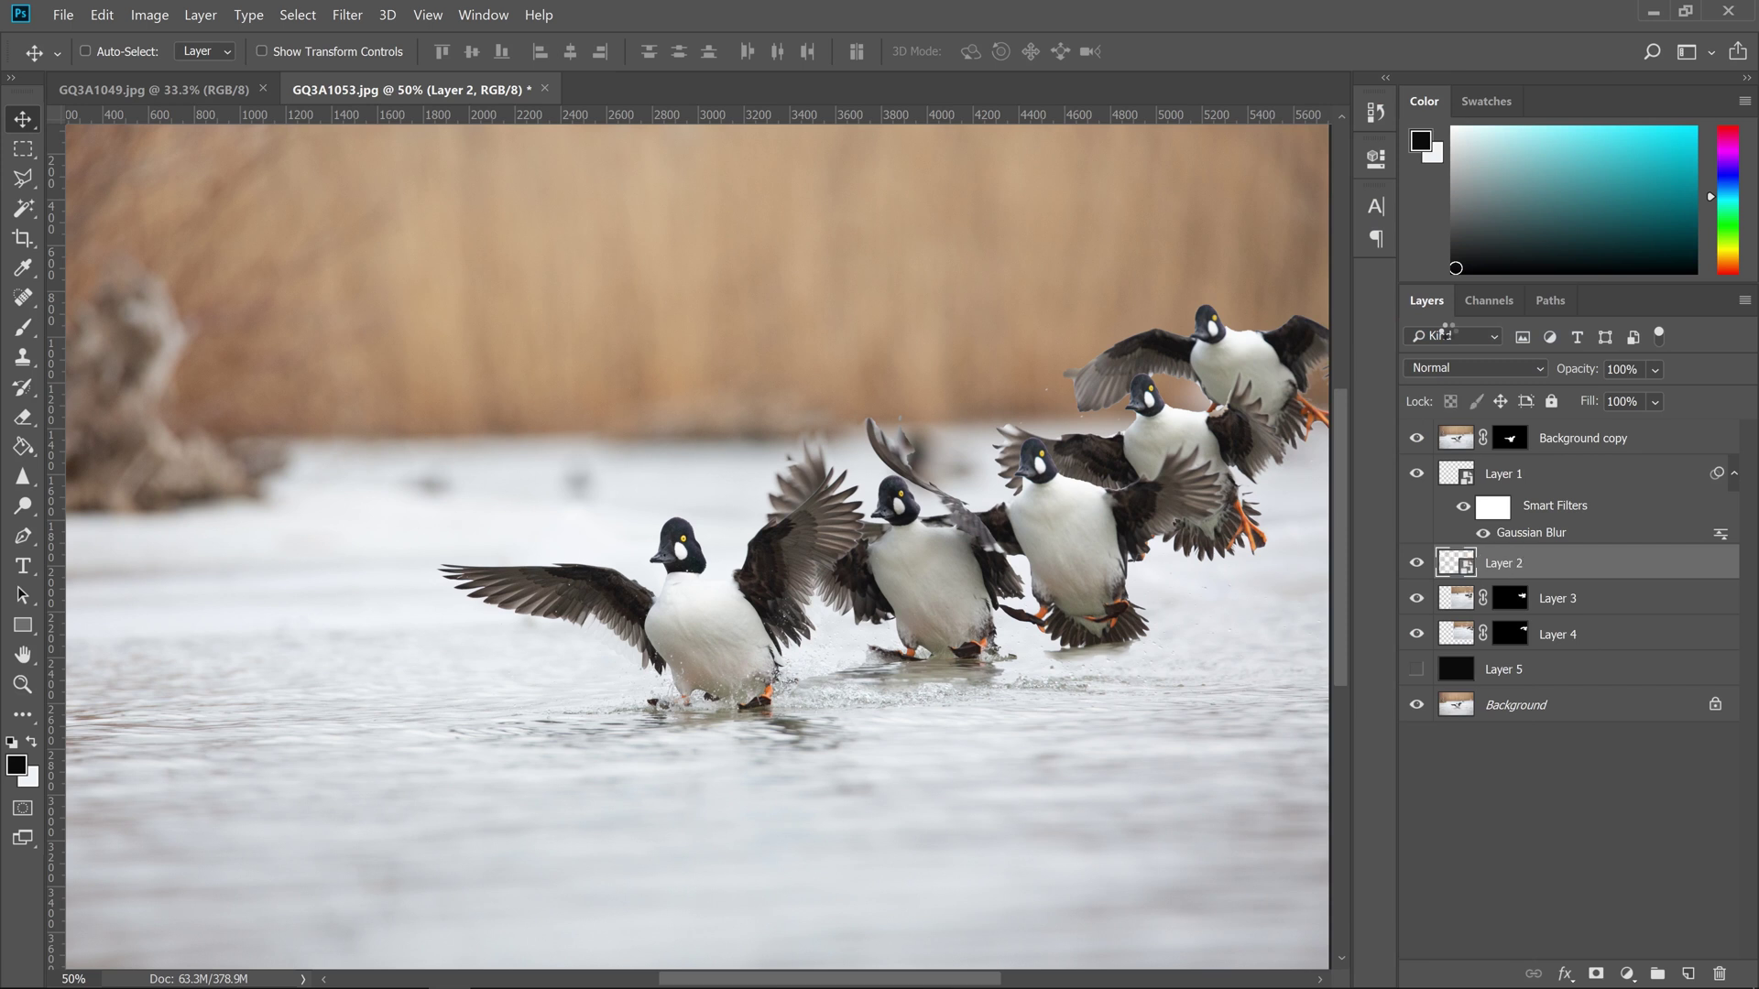
Apply a Gaussian Blur with a 2-pixel radius to Layer 2's duck
left_click(346, 19)
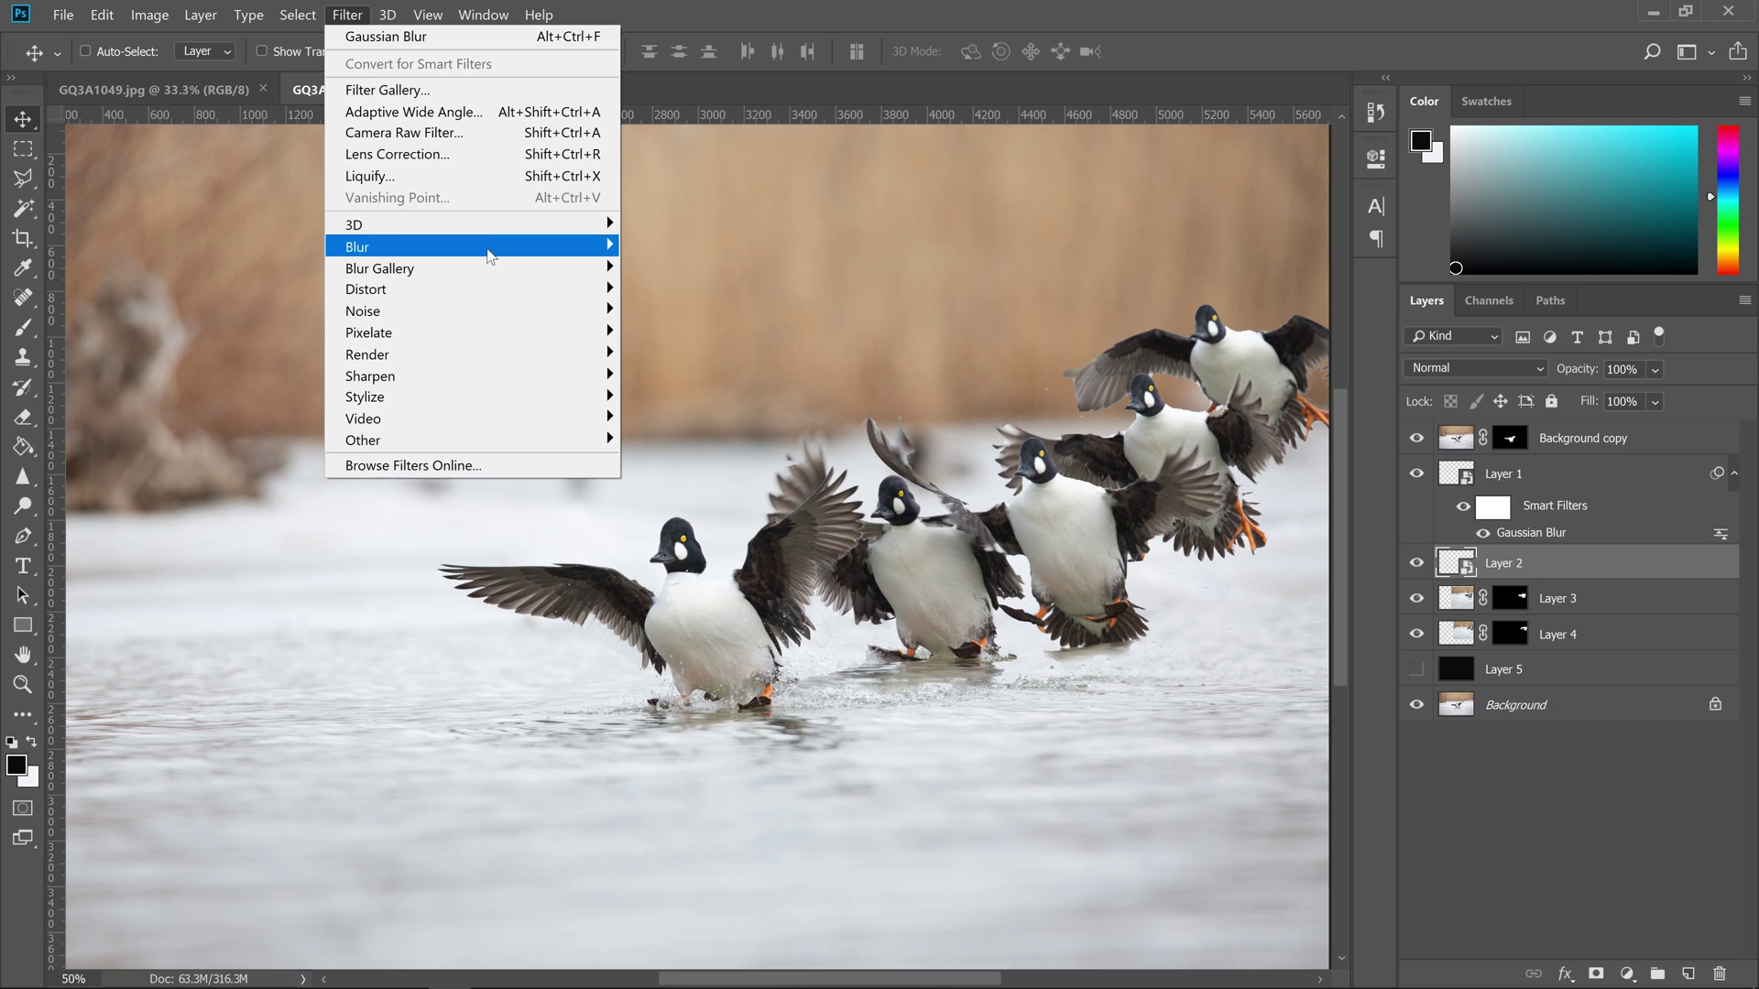
mouse_move(488, 256)
left_click(669, 332)
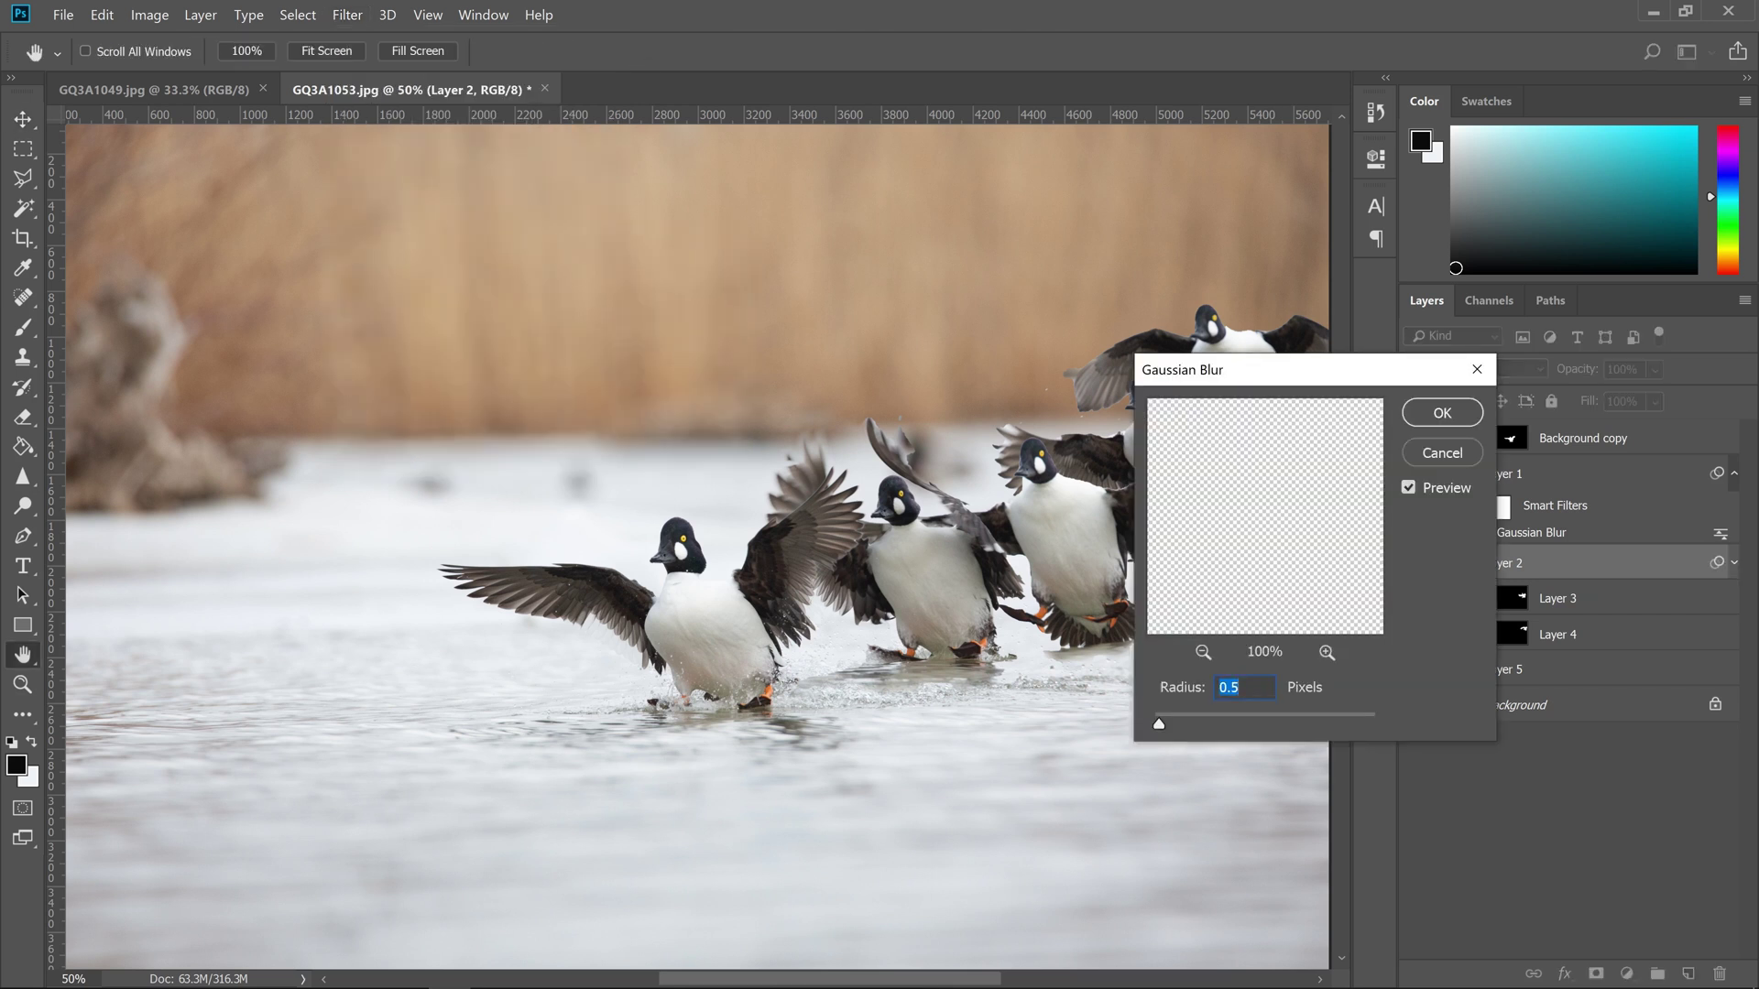
type("2")
left_click(1449, 417)
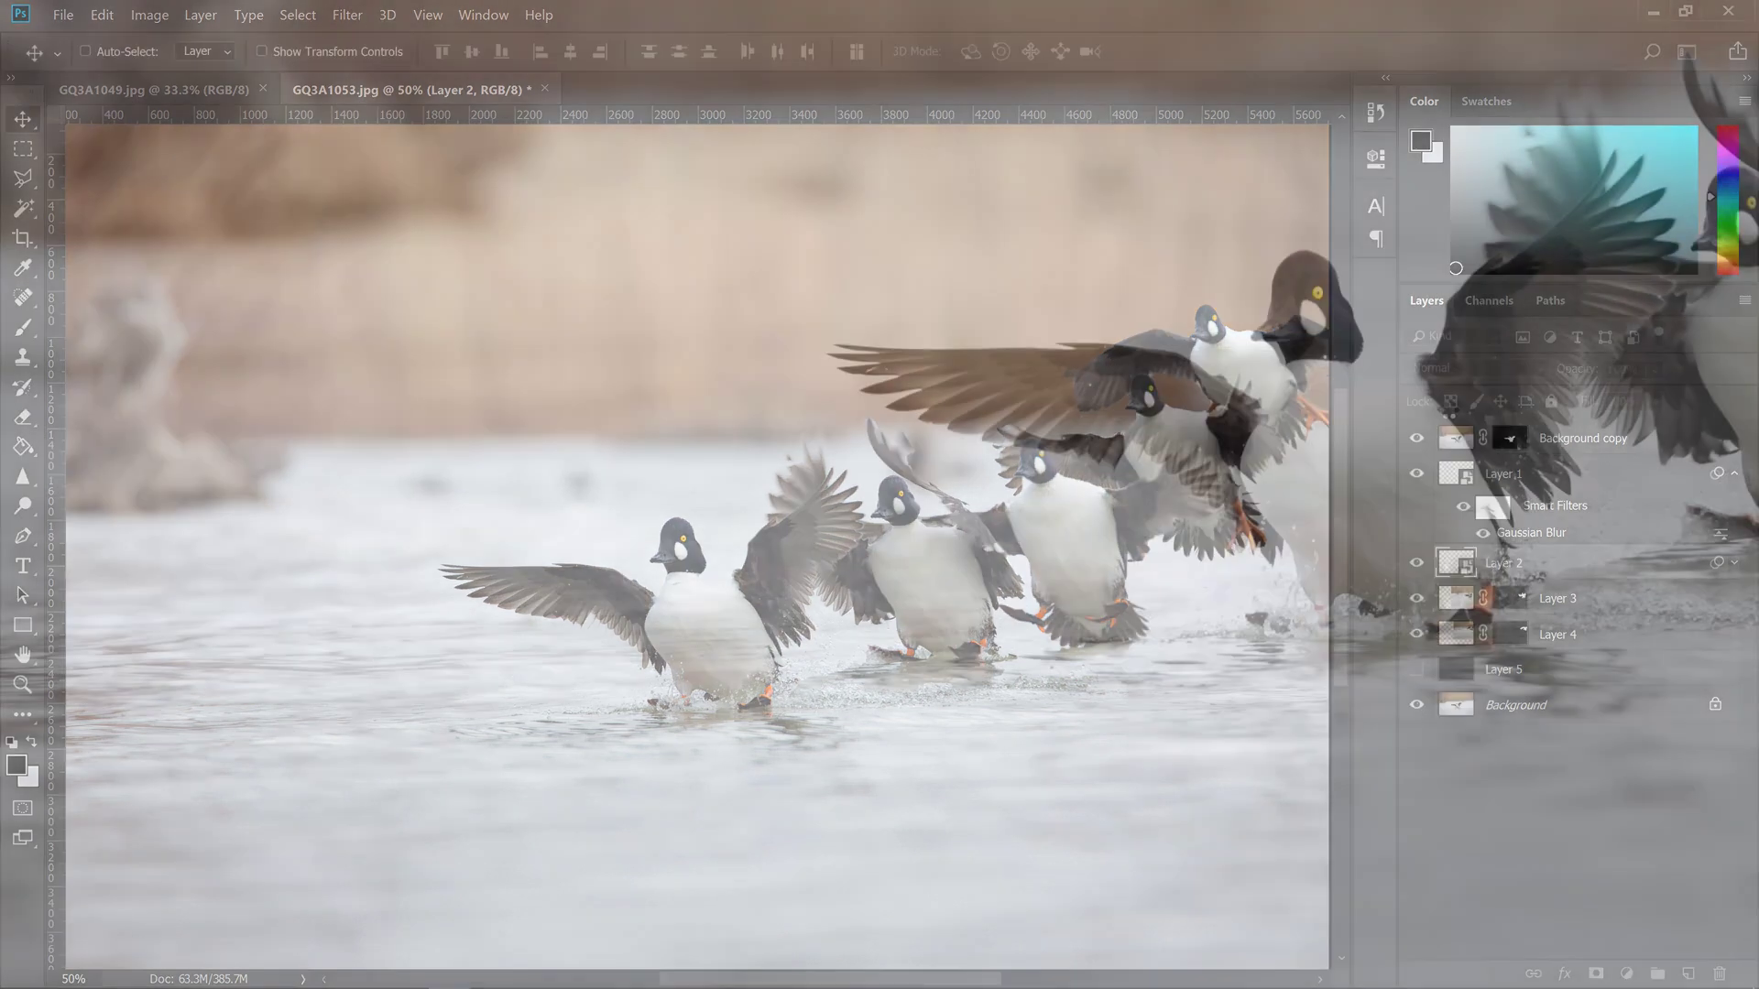